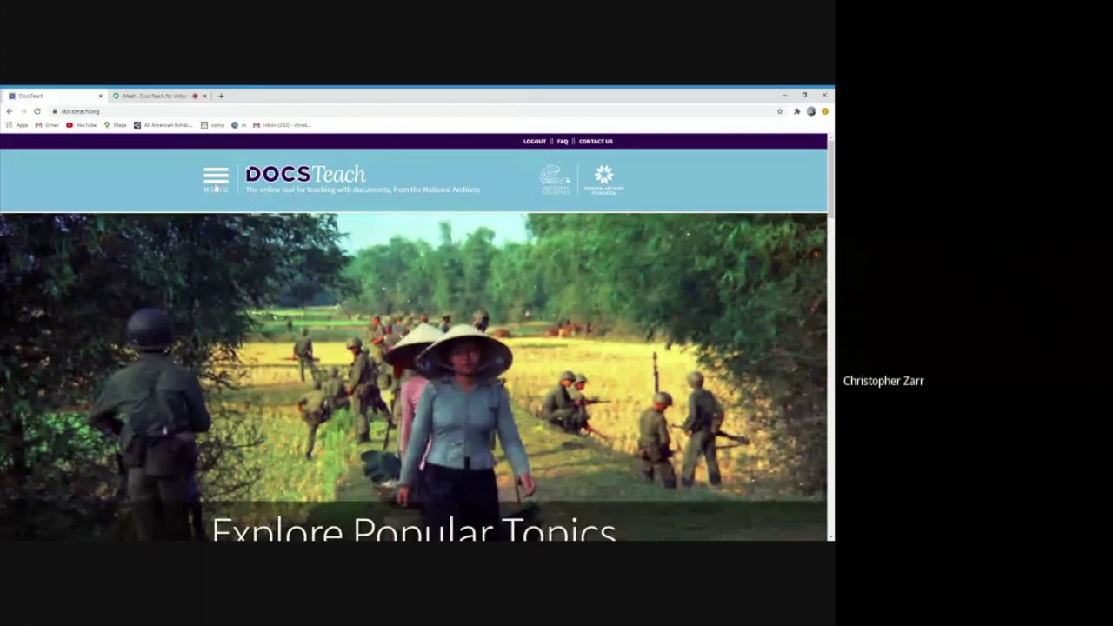
Go to My Activities through the menu's My Account section
left_click(216, 183)
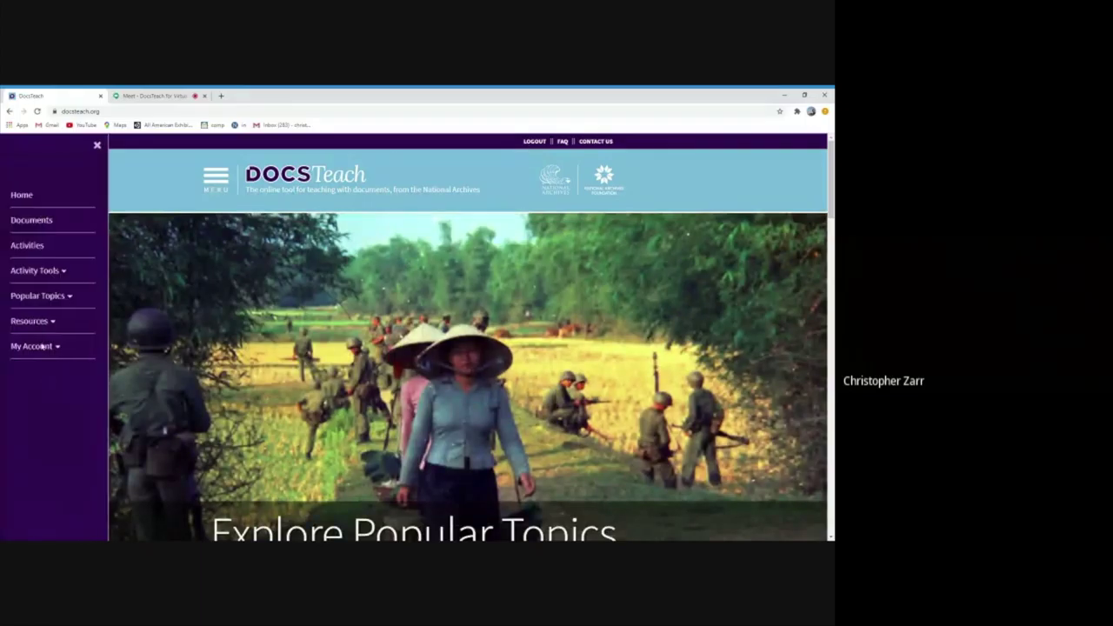
left_click(35, 347)
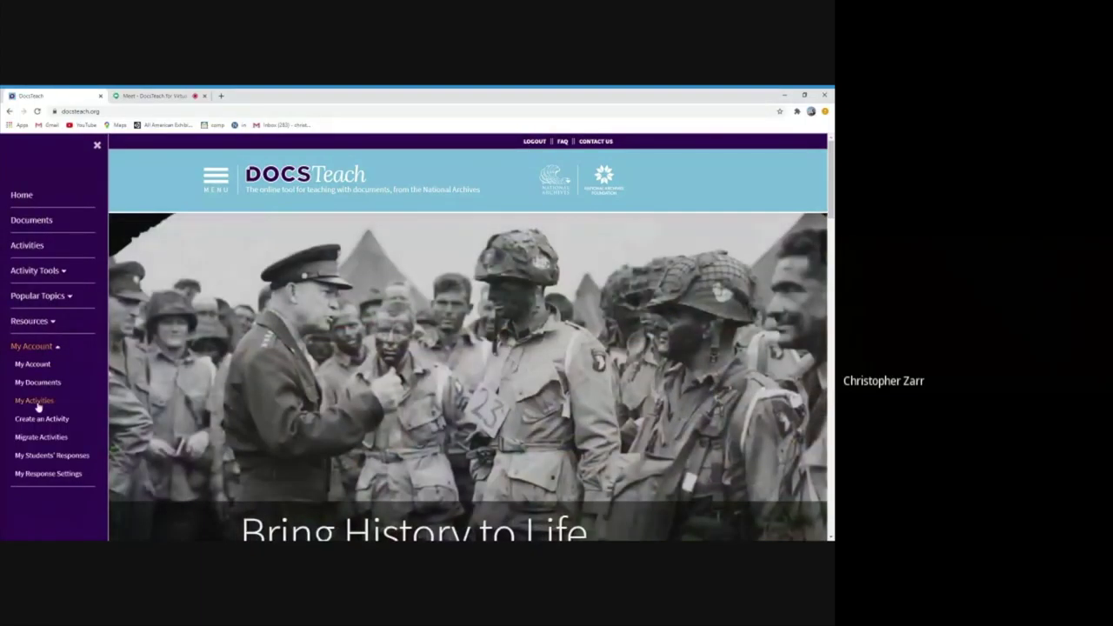
left_click(40, 403)
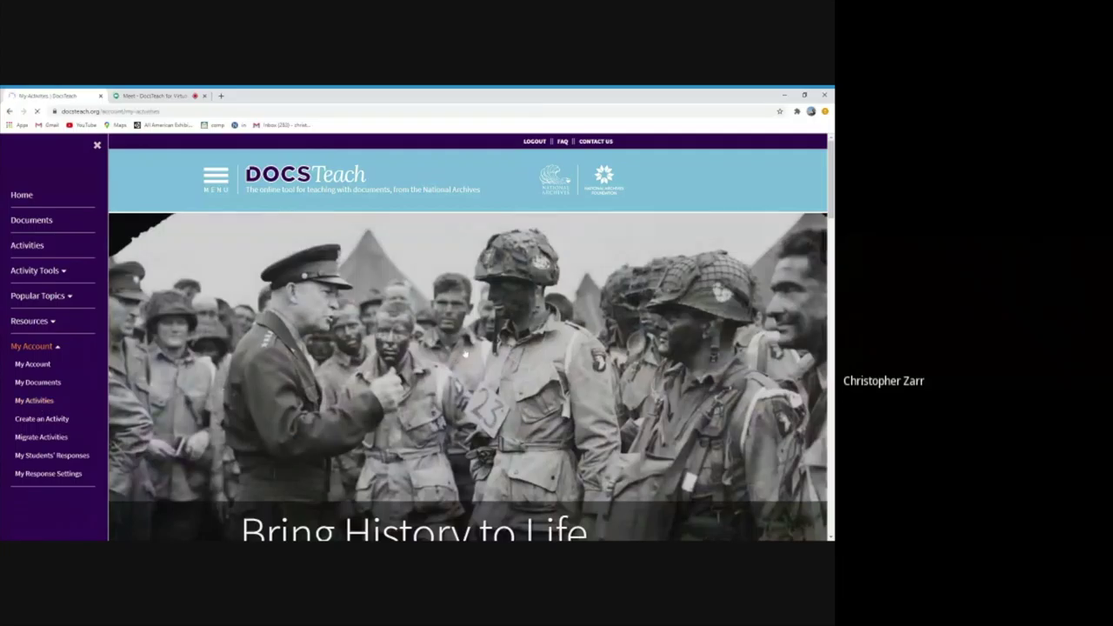
Browse the classroom activity lists, such as Default Classroom, US History 1 and Civics
scroll(612, 350, "down", 2)
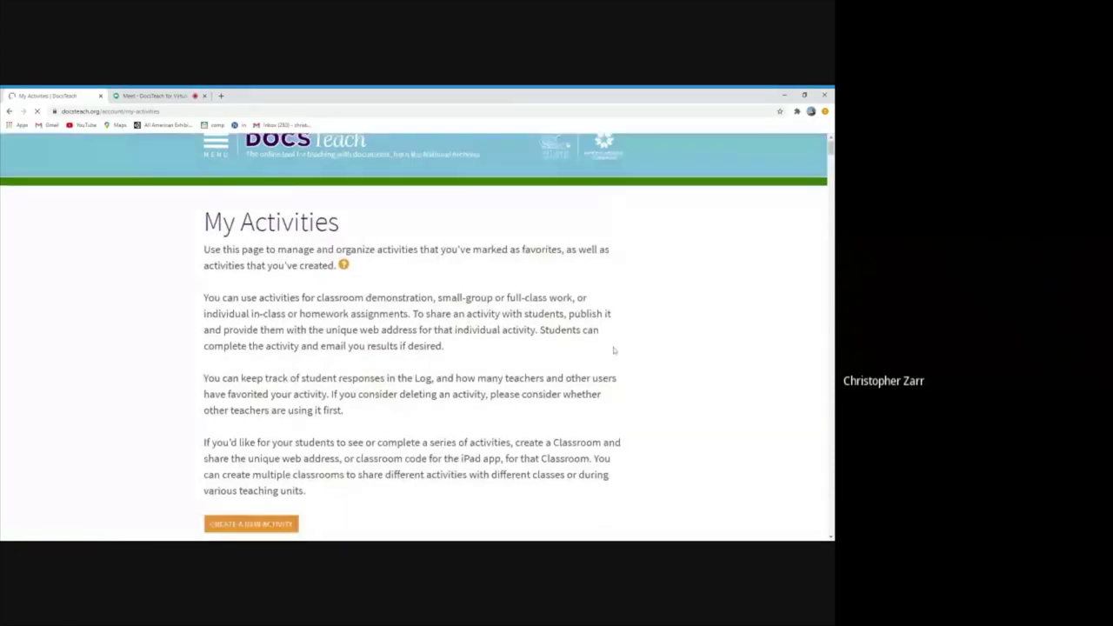
scroll(614, 349, "down", 5)
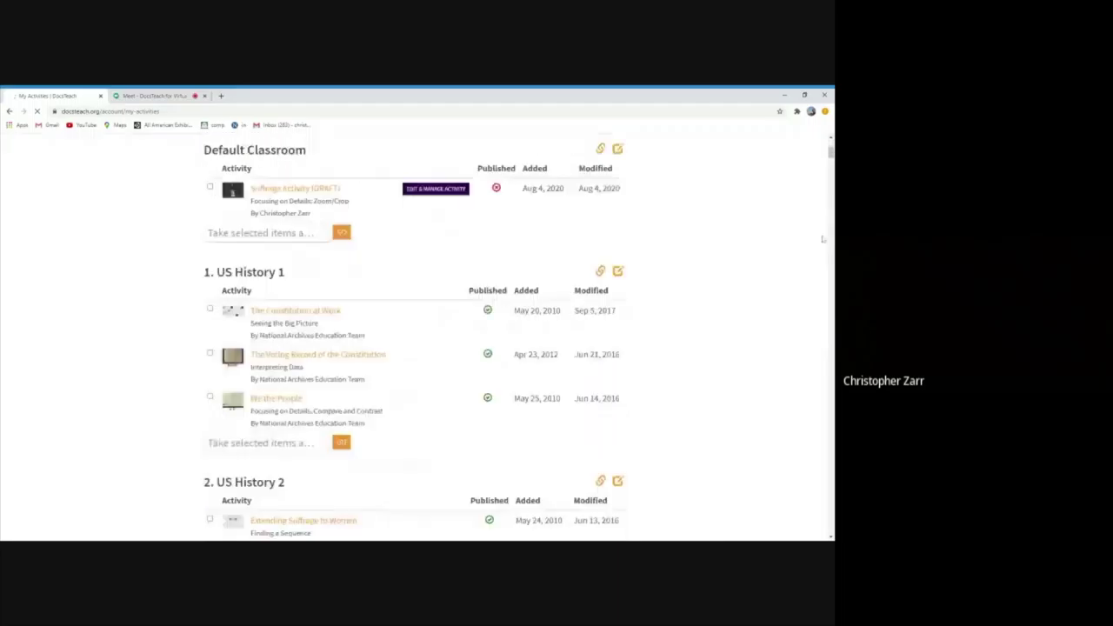
scroll(781, 276, "up", 3)
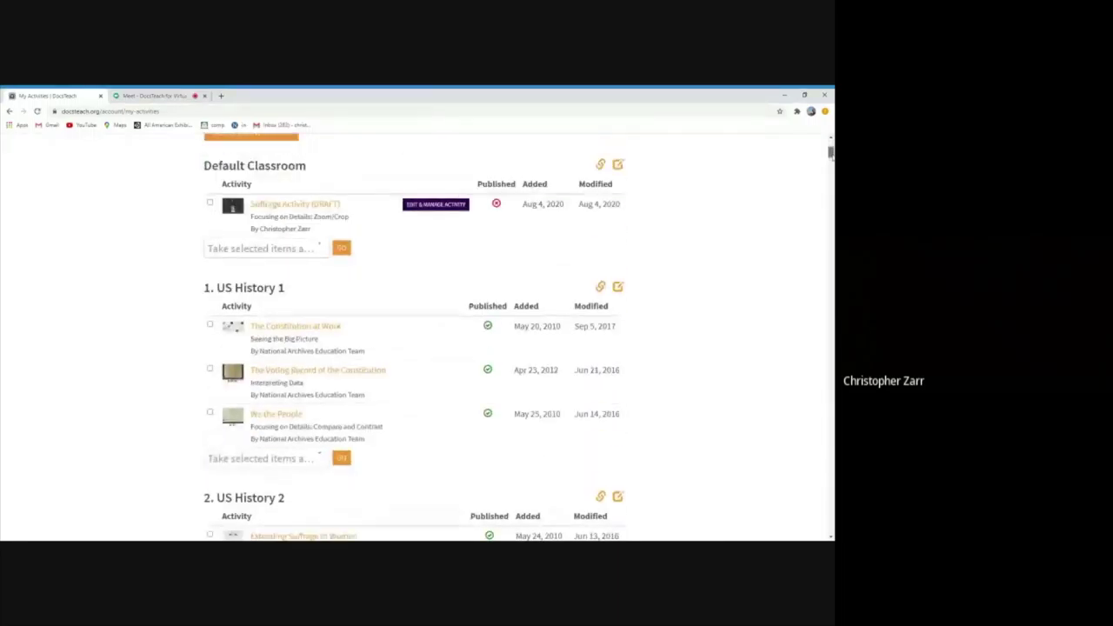
scroll(417, 339, "down", 1)
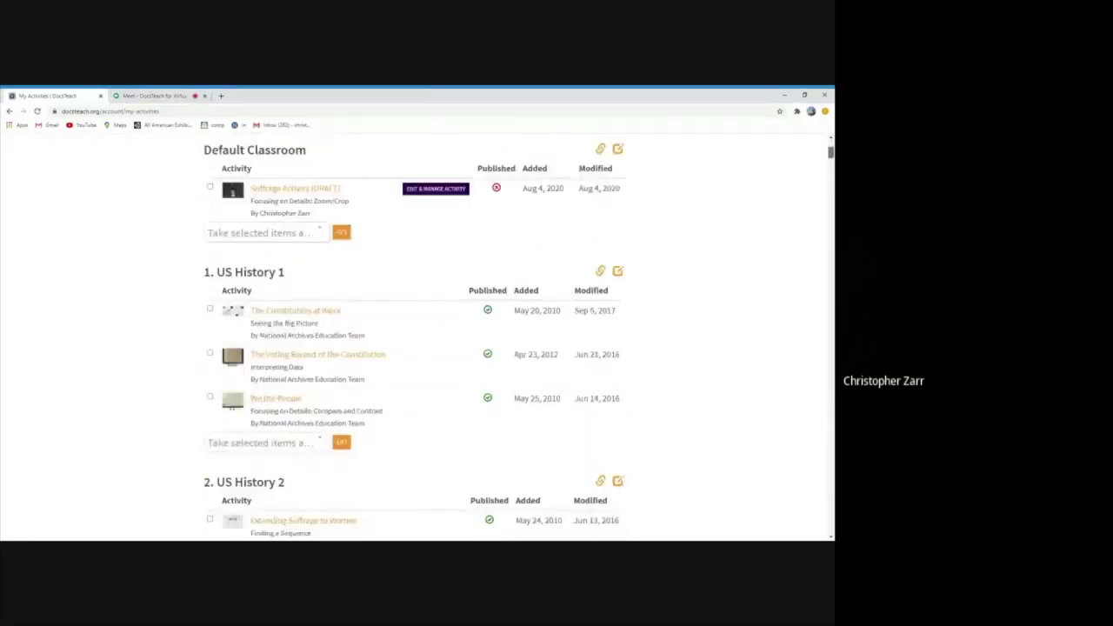
scroll(417, 339, "up", 1)
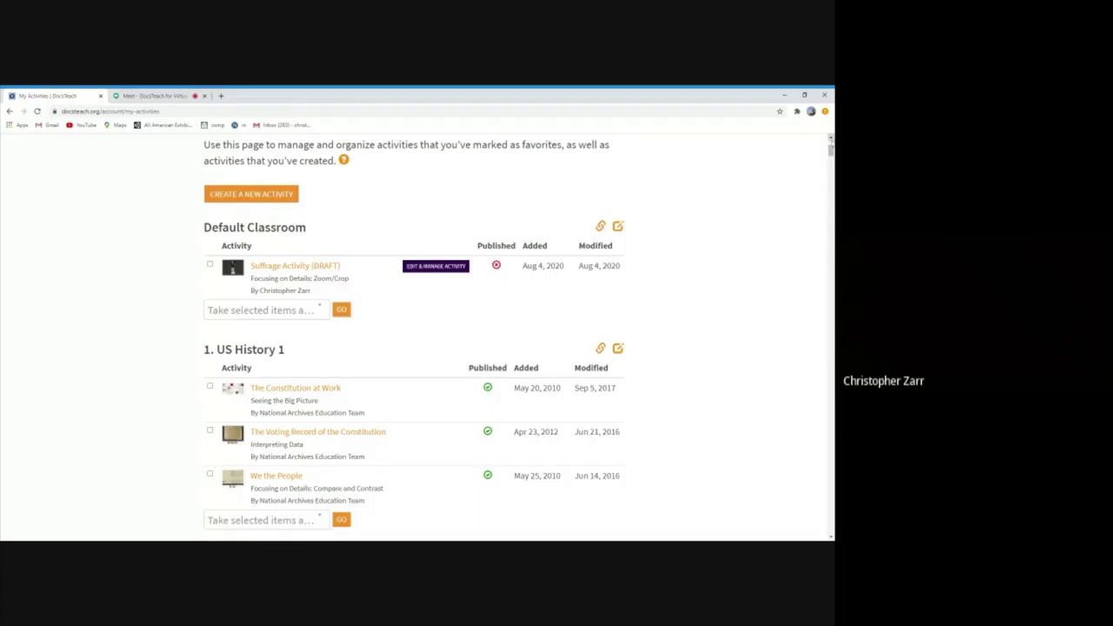
left_click_drag(830, 150, 830, 153)
scroll(414, 337, "down", 2)
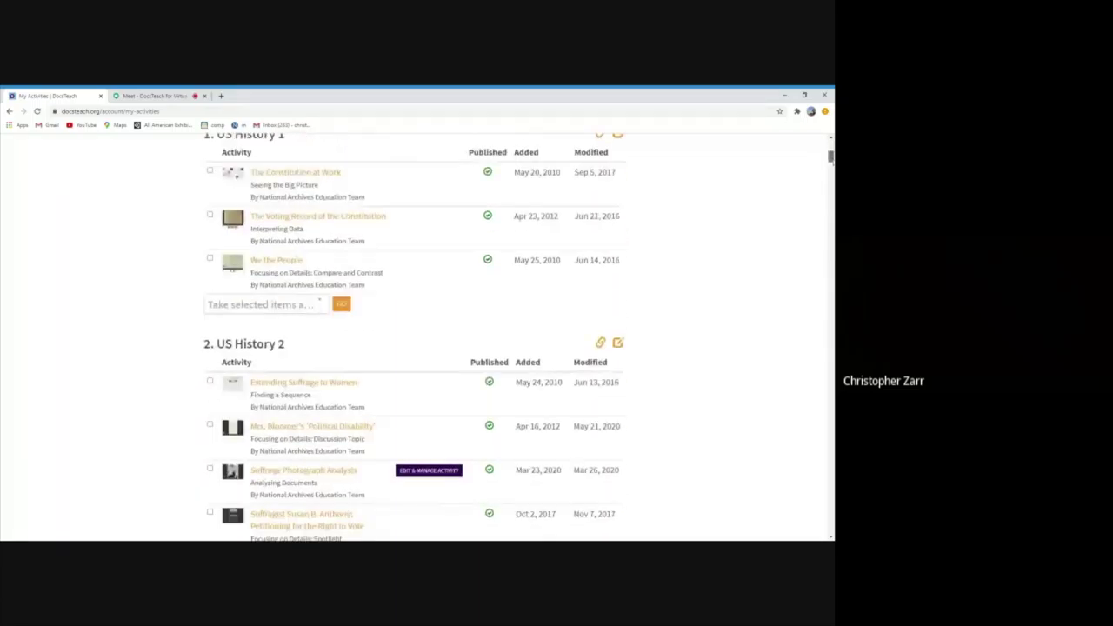
scroll(426, 474, "down", 11)
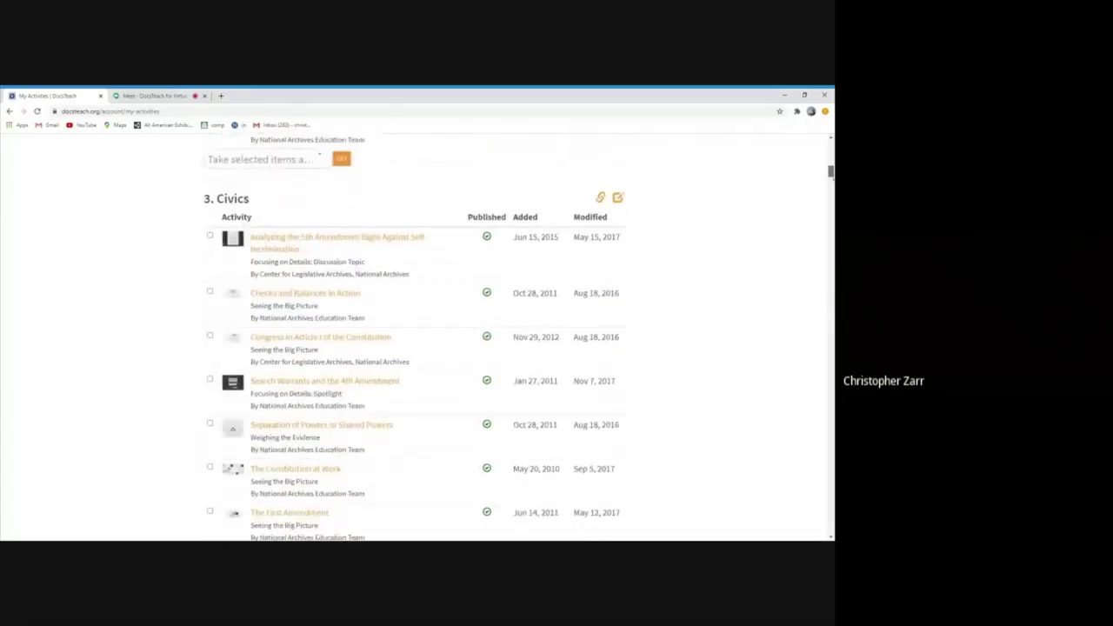
scroll(414, 337, "down", 15)
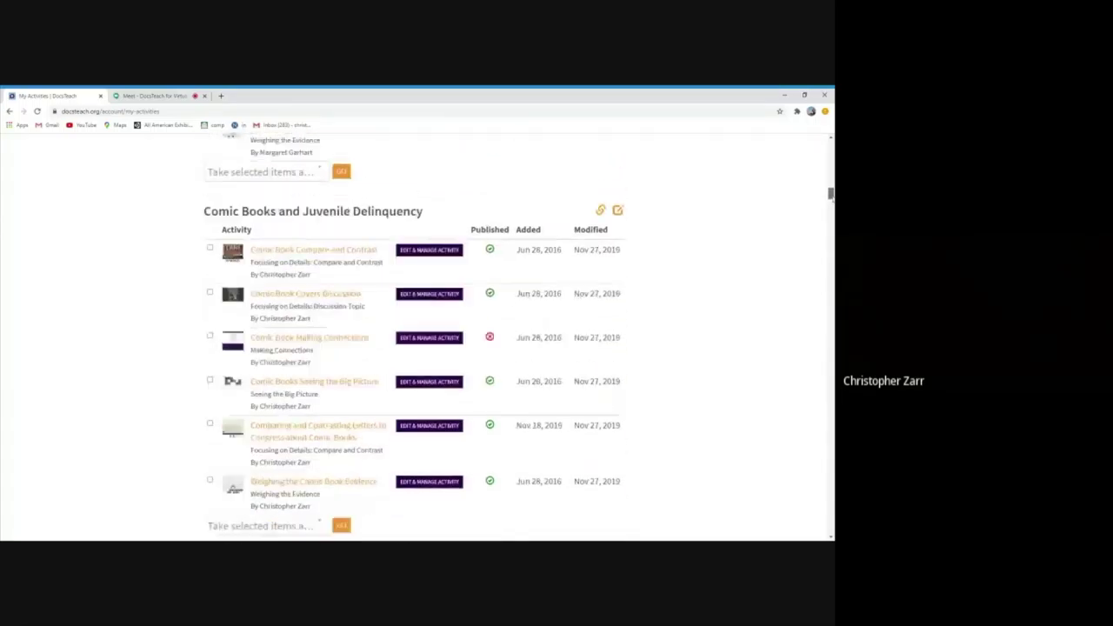
scroll(414, 337, "down", 18)
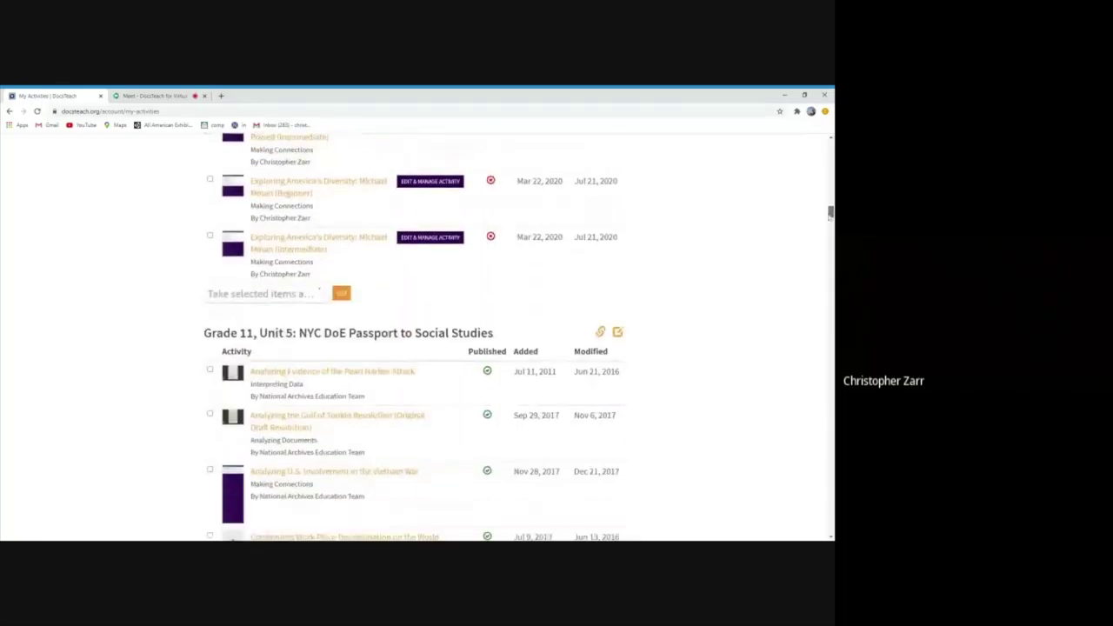
scroll(414, 337, "down", 3)
scroll(413, 338, "down", 1)
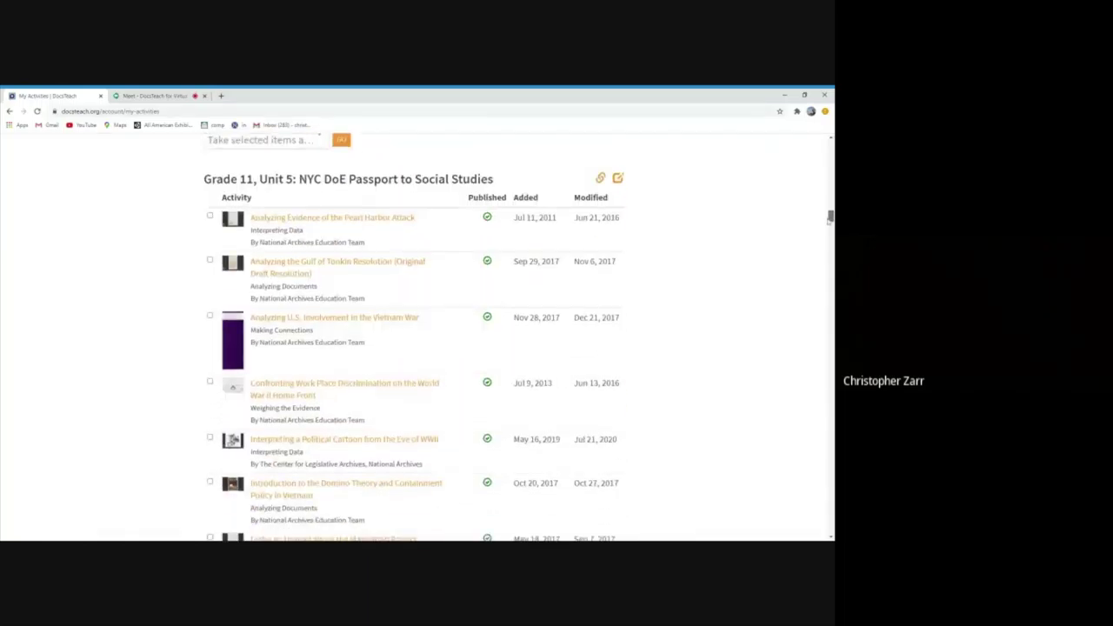
scroll(414, 348, "up", 20)
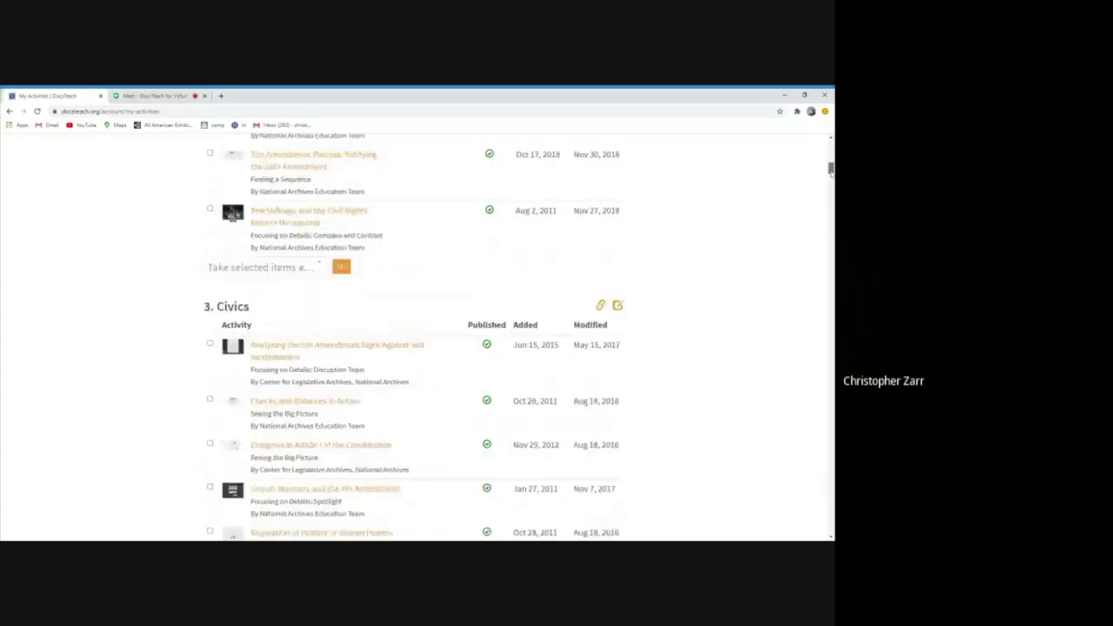
scroll(414, 347, "up", 10)
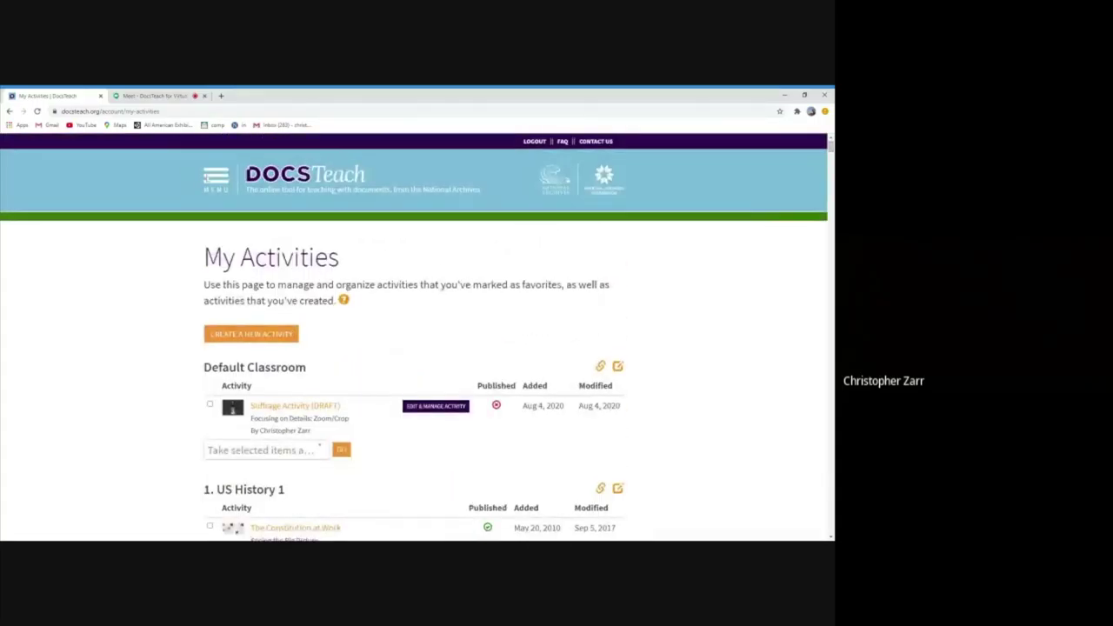
left_click(214, 178)
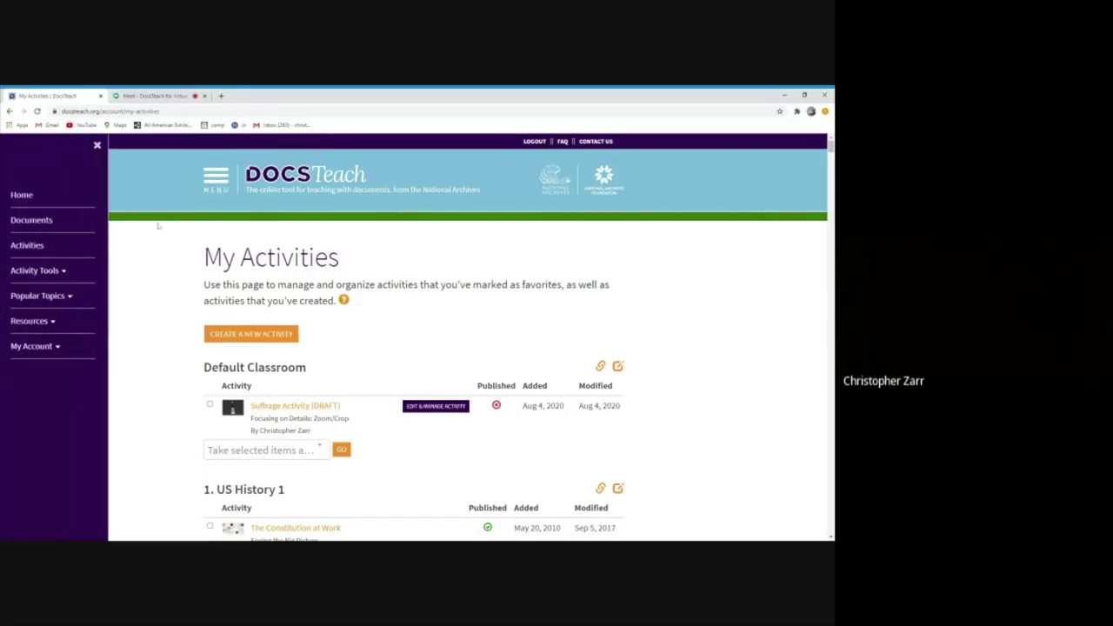
left_click(33, 346)
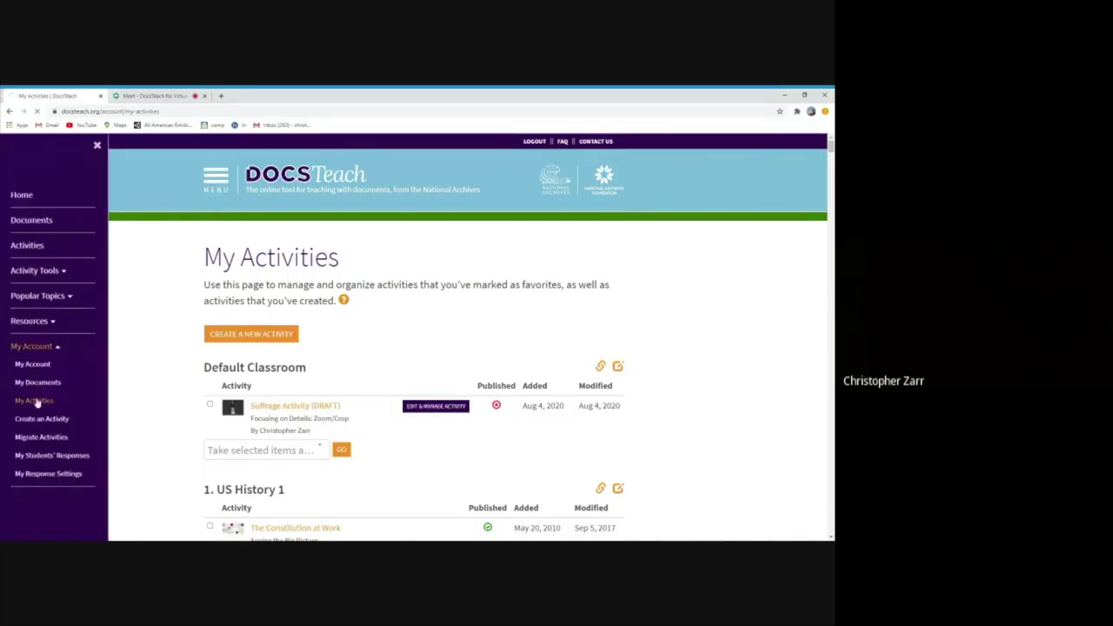
left_click(35, 401)
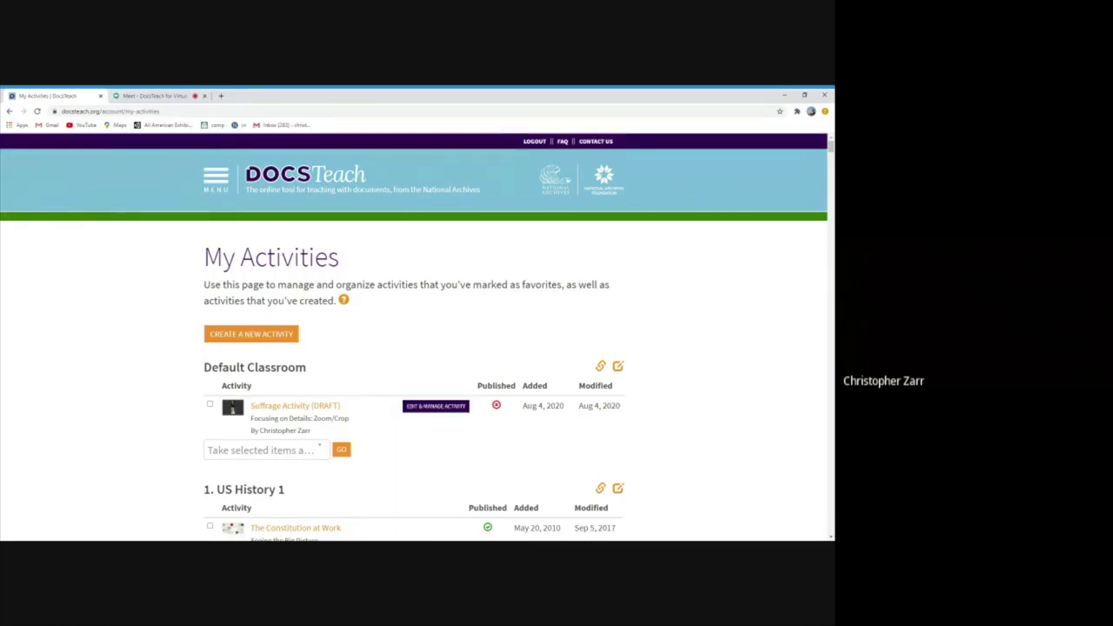
Open Find & Use Activities and show the Historical Era, Thinking Skill, Grade Level and Activity Type filters
left_click(218, 189)
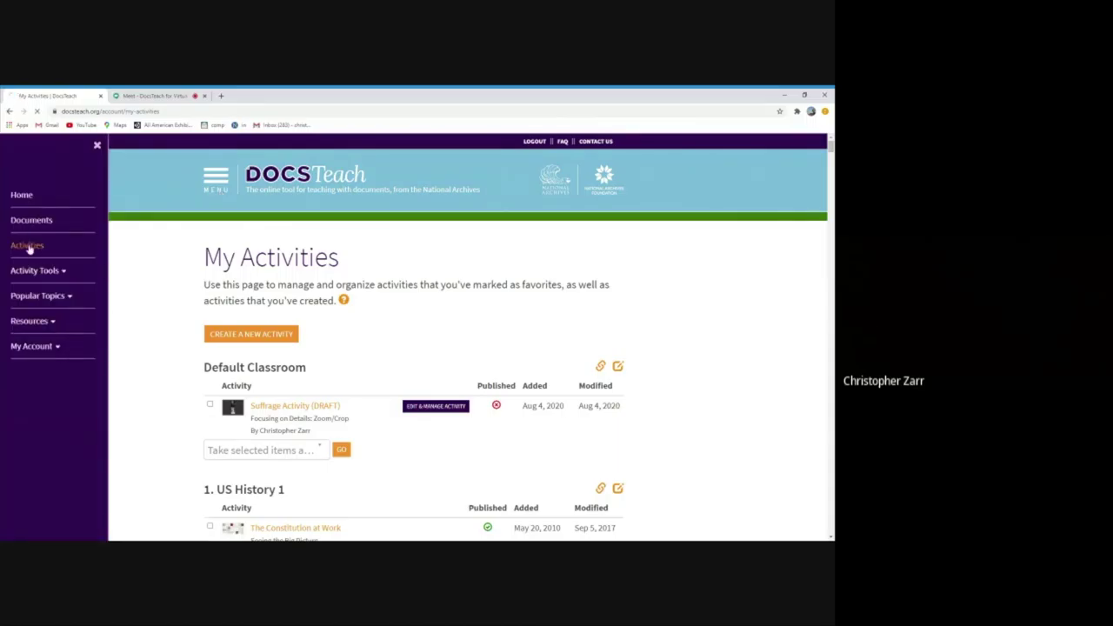
left_click(29, 247)
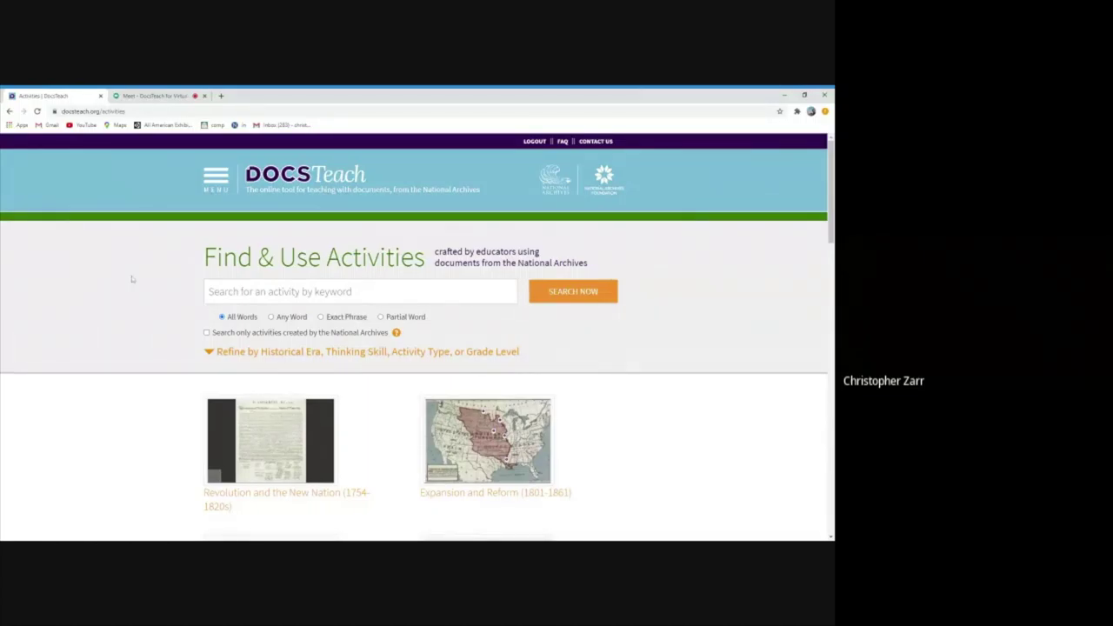
left_click(215, 182)
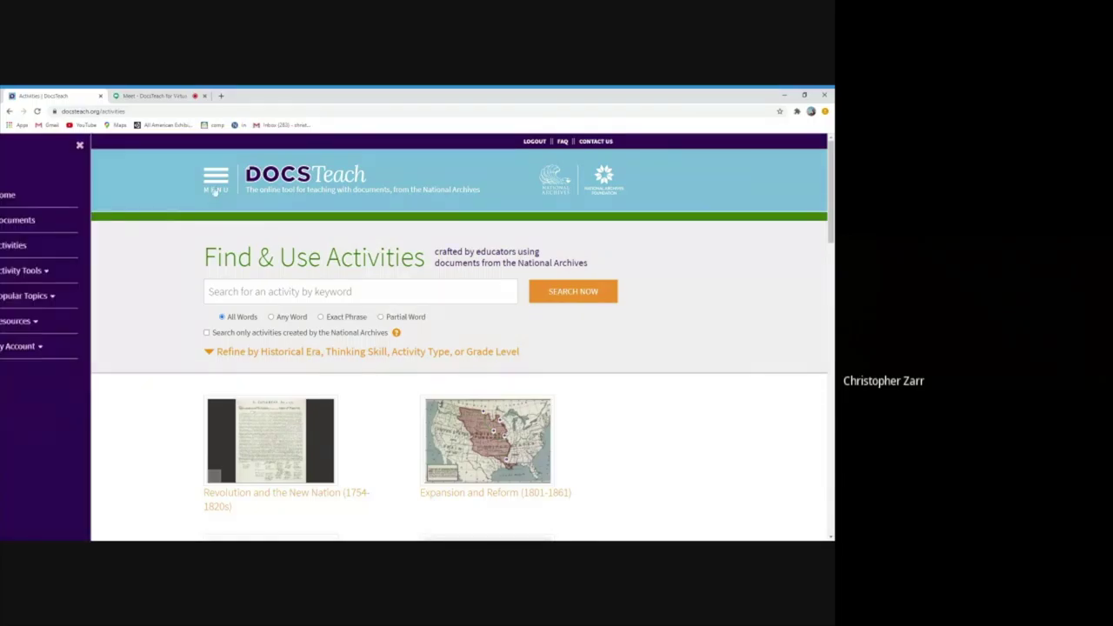
left_click(37, 246)
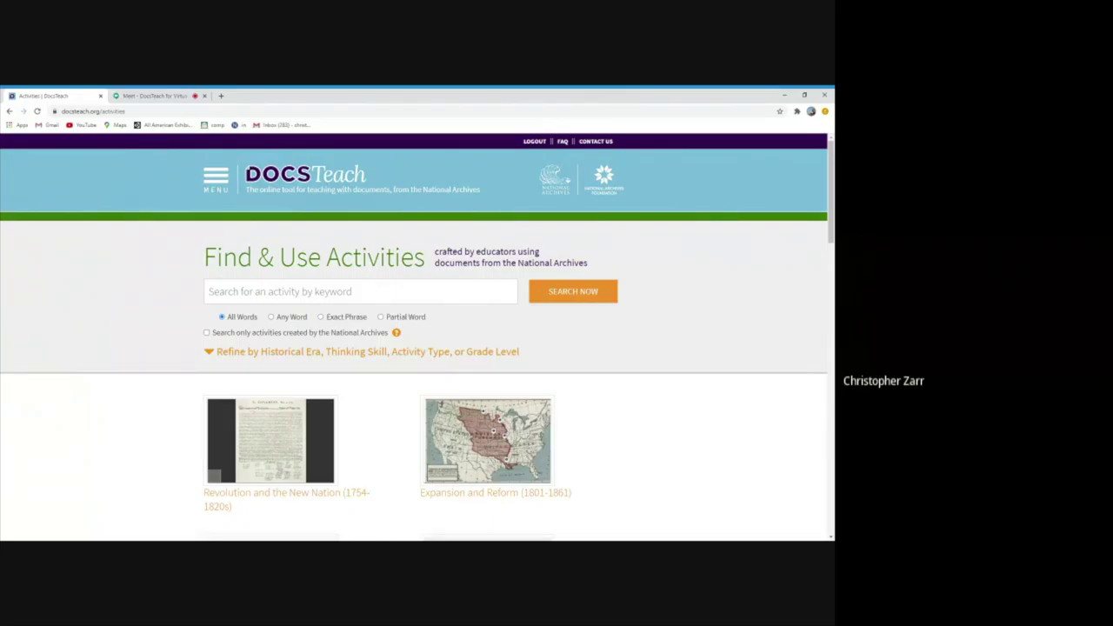
left_click(272, 353)
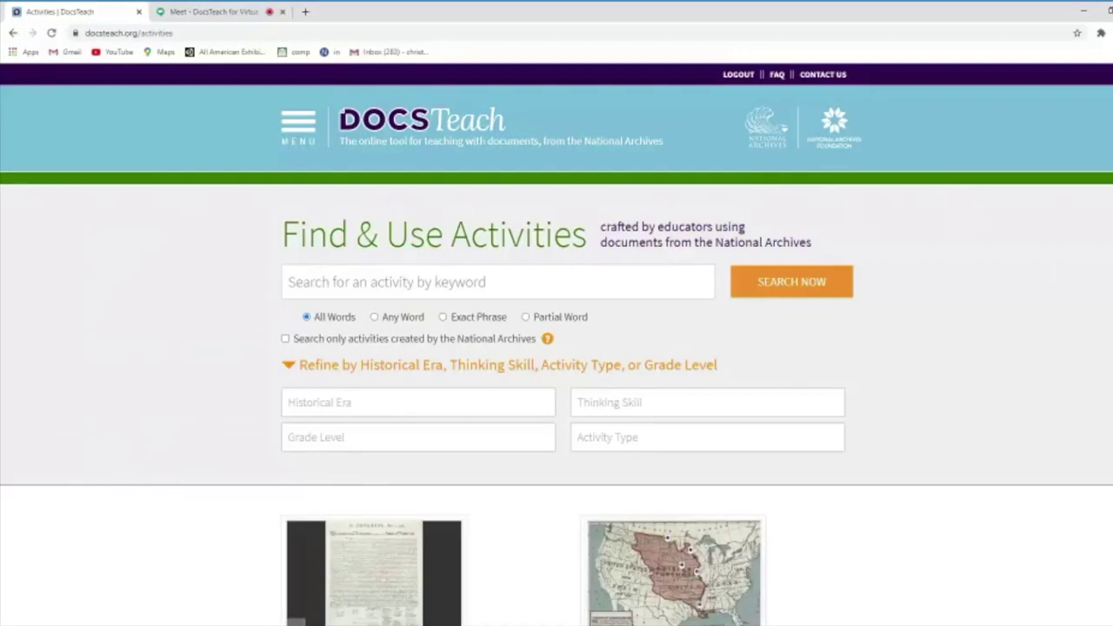
Search activities for 'suffrage', returning 50 results such as Extending Suffrage to Women
left_click(209, 291)
type("SUFFR")
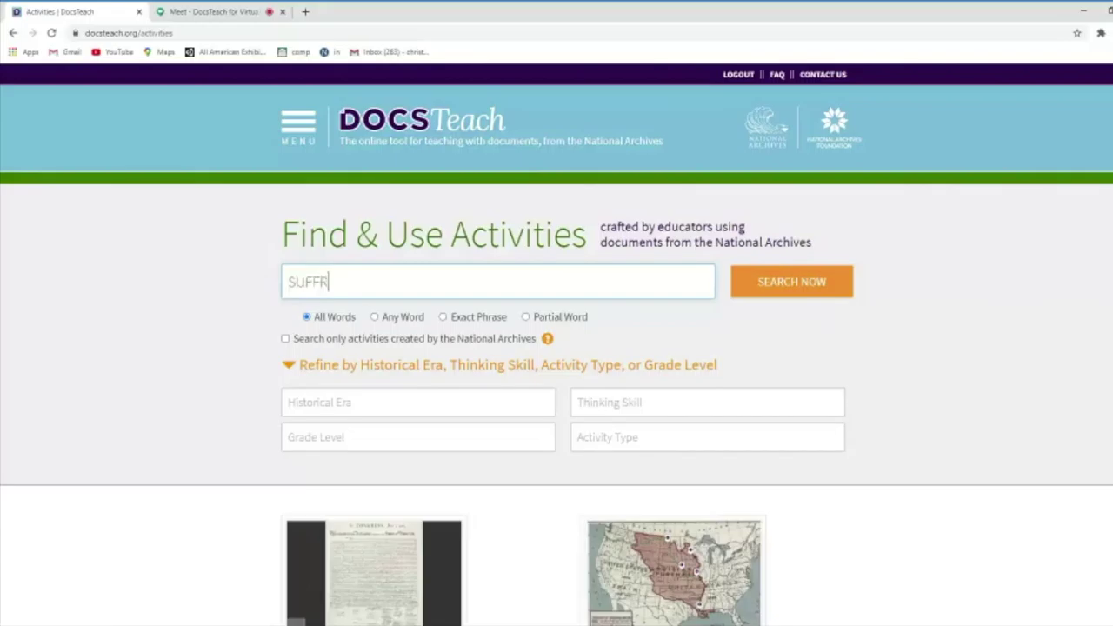
key("BackSpace")
key("BackSpace")
key("BackSpace")
key("BackSpace")
key("BackSpace")
type("suffrage")
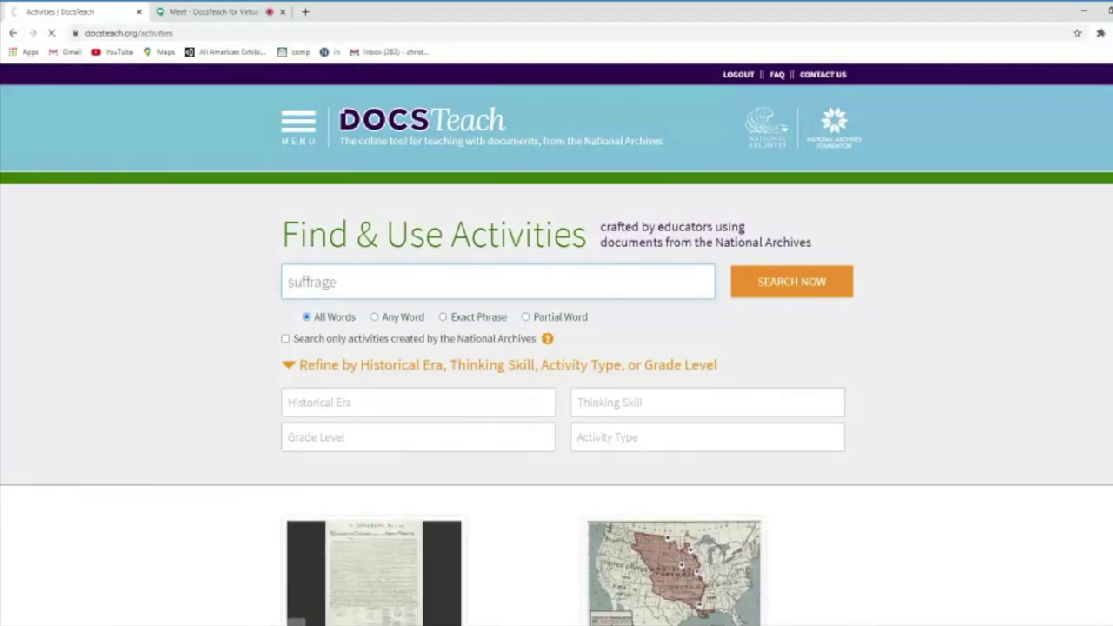
key("Return")
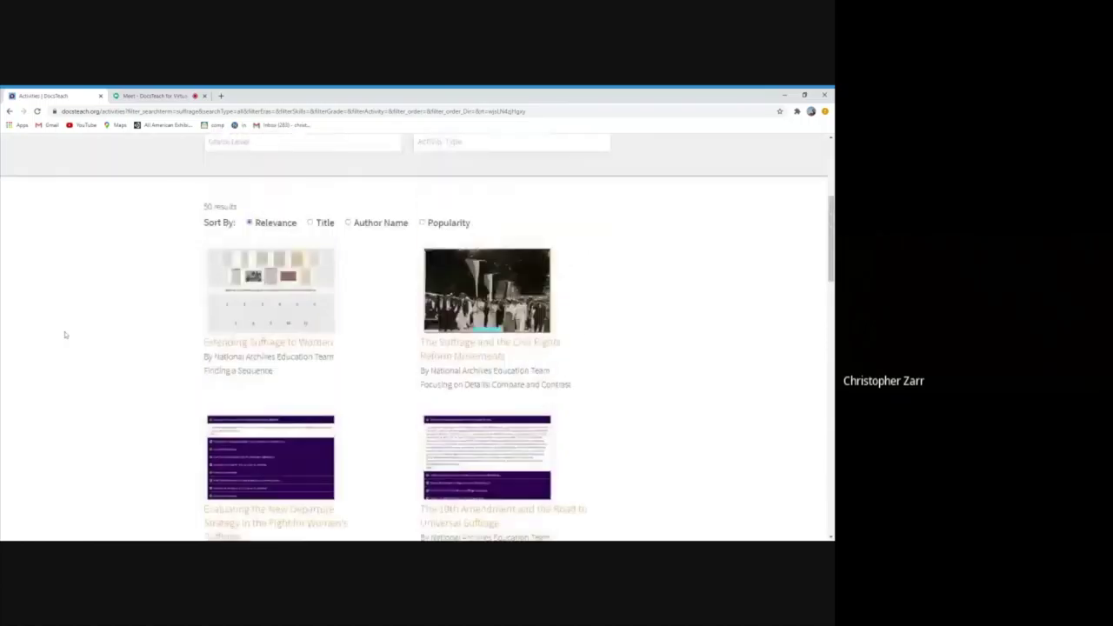
scroll(64, 335, "up", 2)
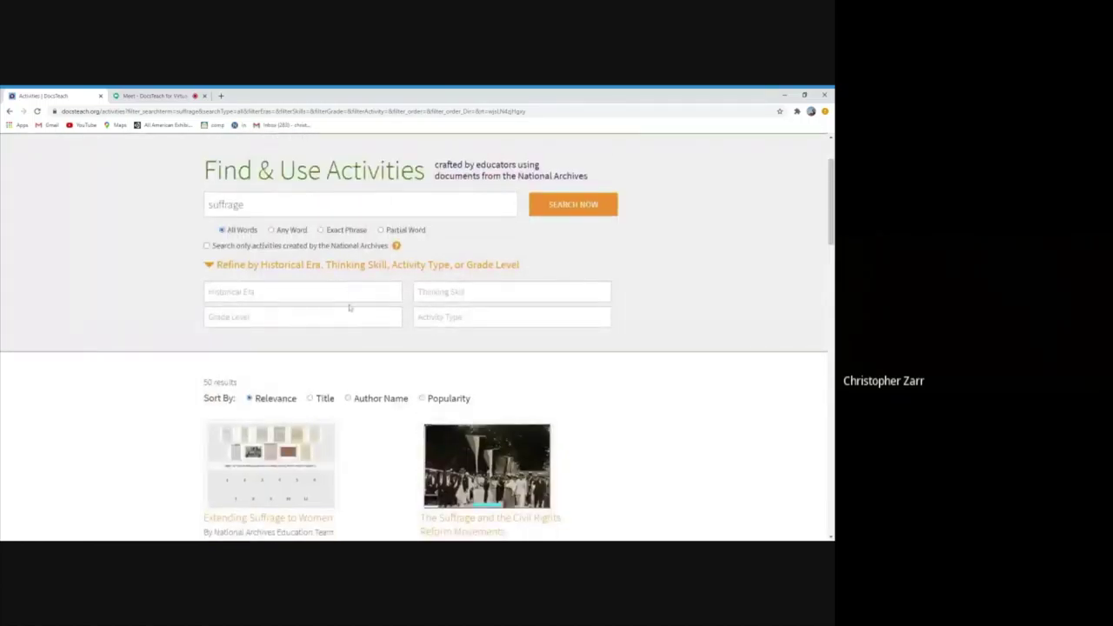
Narrow the suffrage results to The Emergence of Modern America era and browse the filtered list
key("Return")
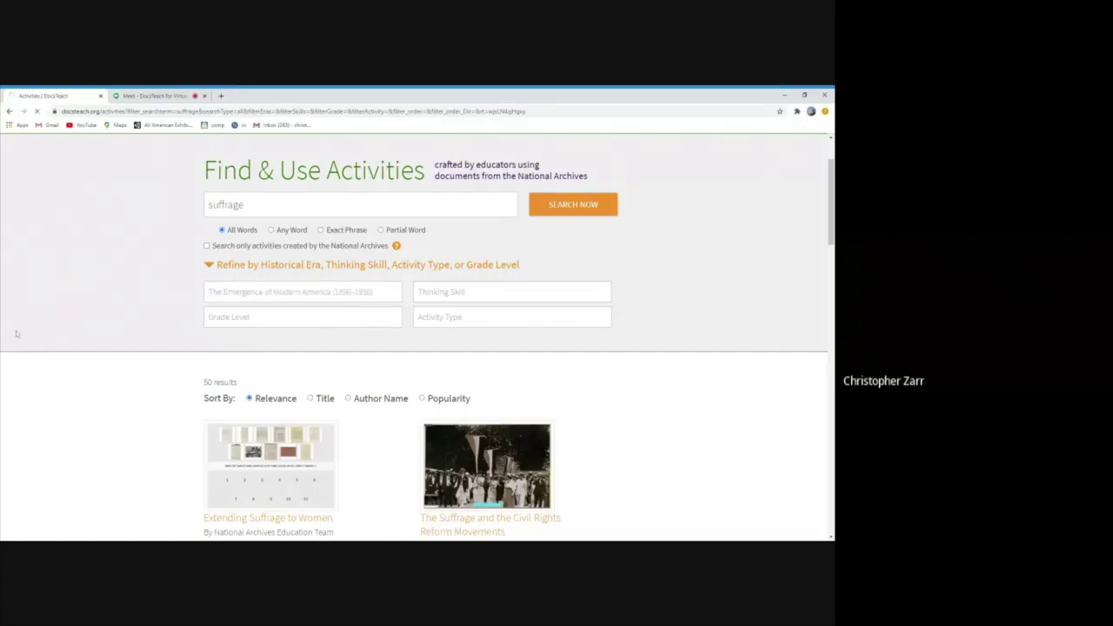
scroll(76, 324, "down", 3)
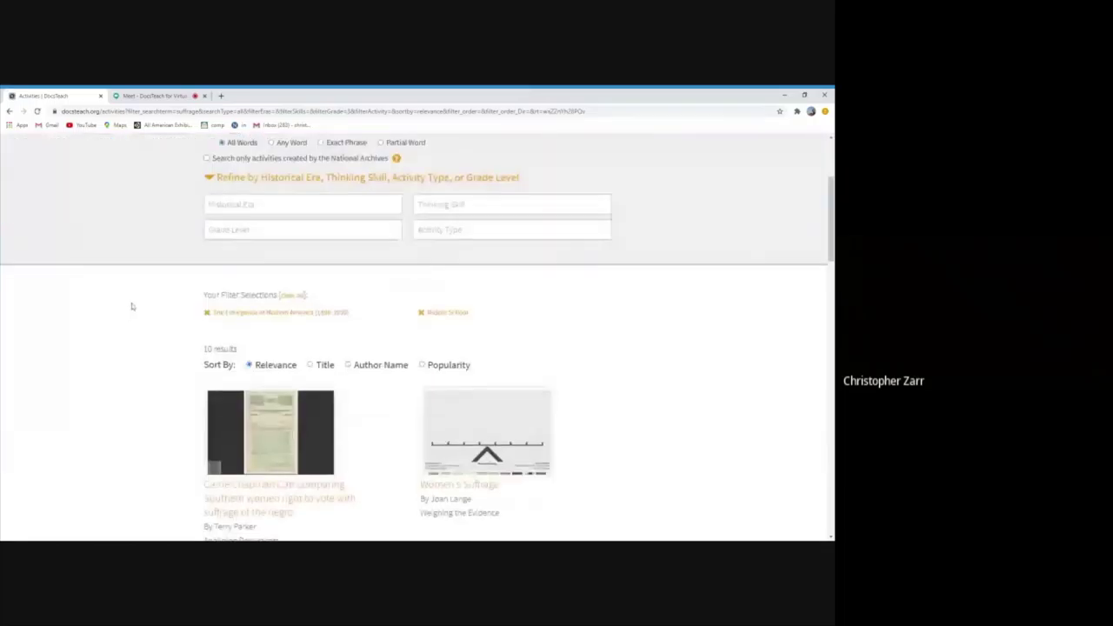
scroll(130, 307, "down", 1)
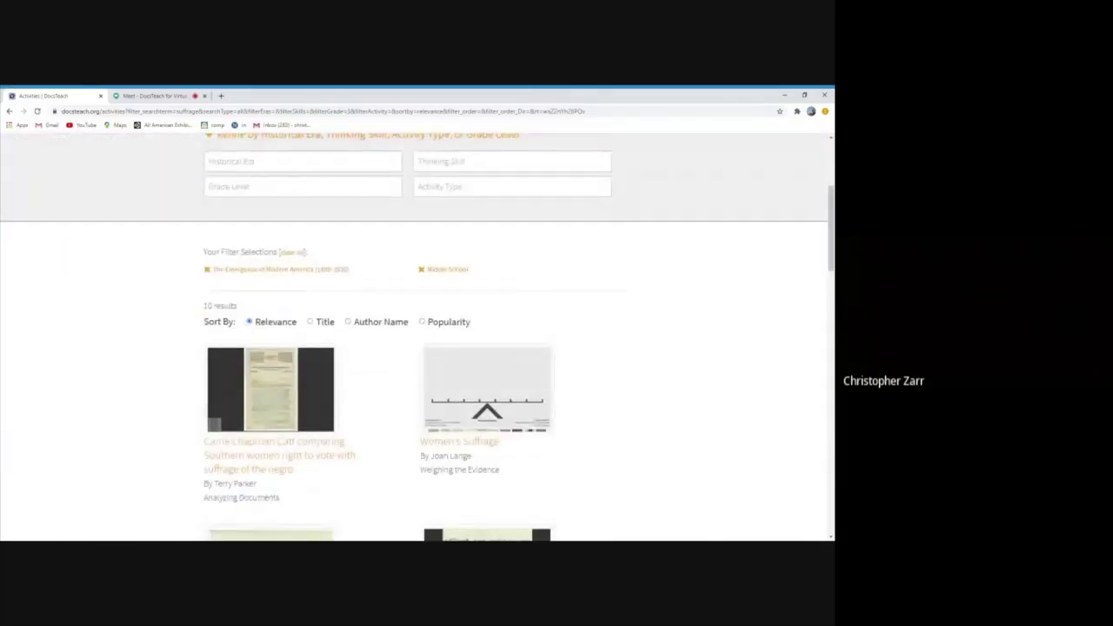
scroll(132, 306, "up", 1)
scroll(132, 306, "up", 1)
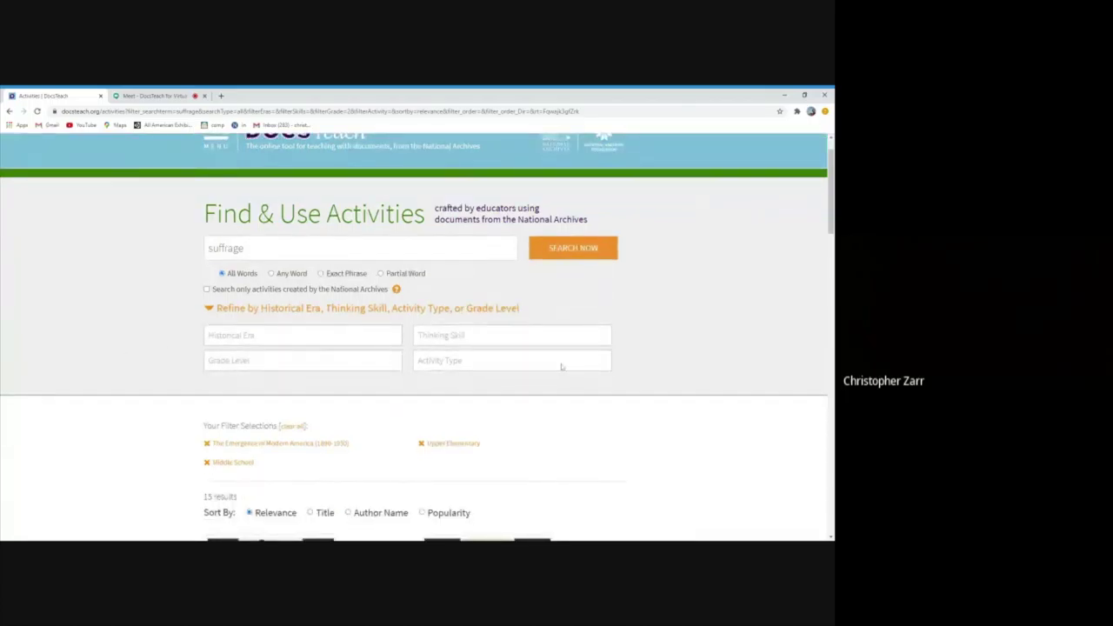
scroll(139, 415, "down", 2)
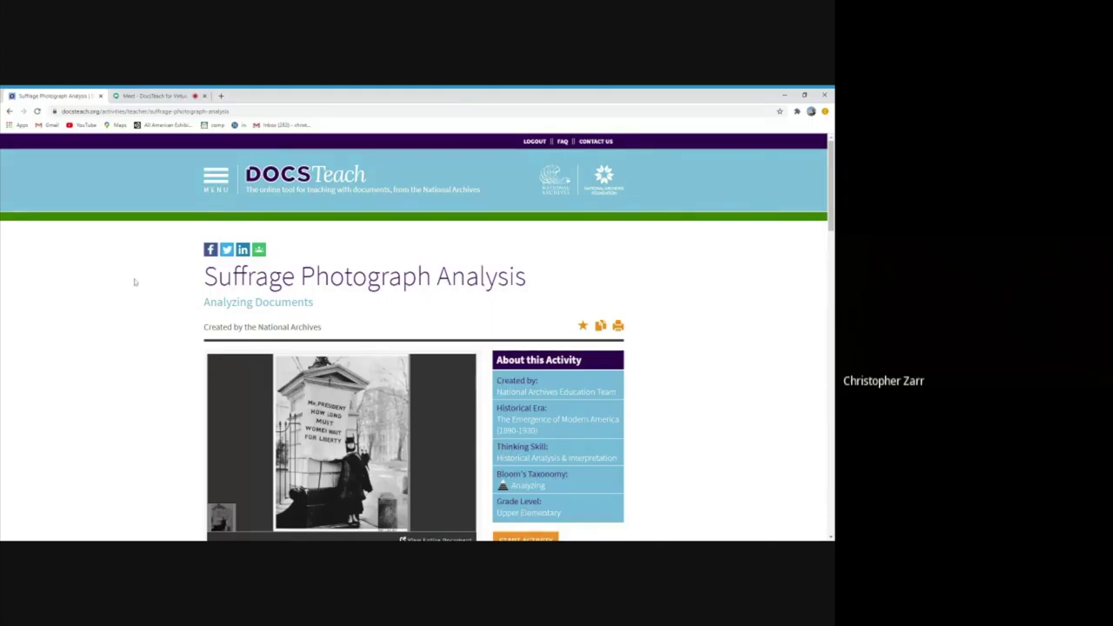
Review the activity's details, selecting its creator text and page web address
scroll(646, 373, "down", 1)
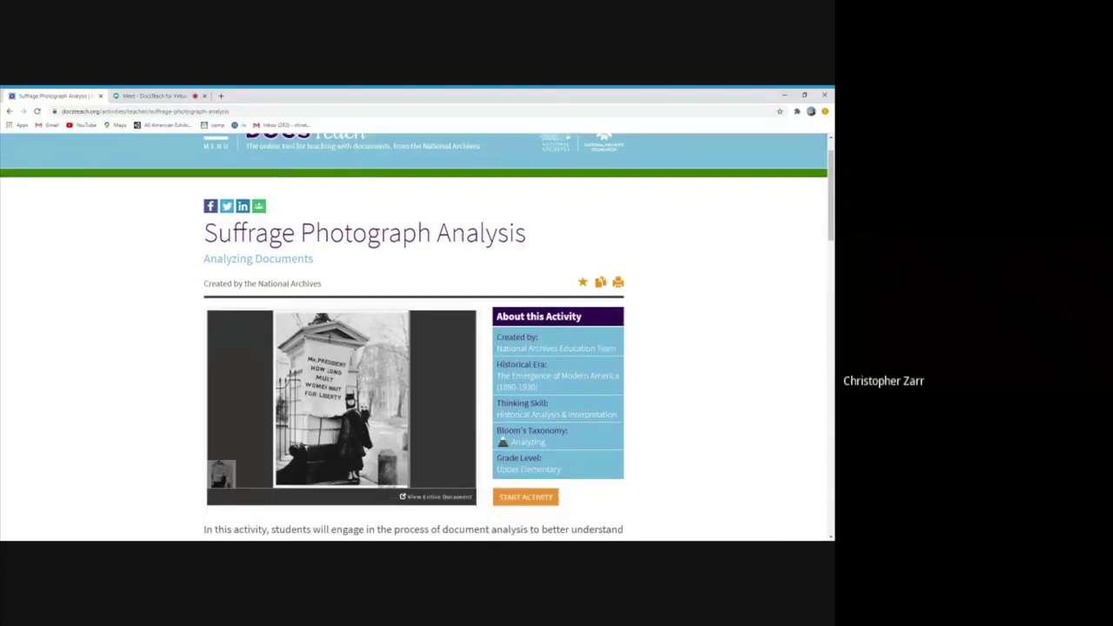
triple_click(549, 348)
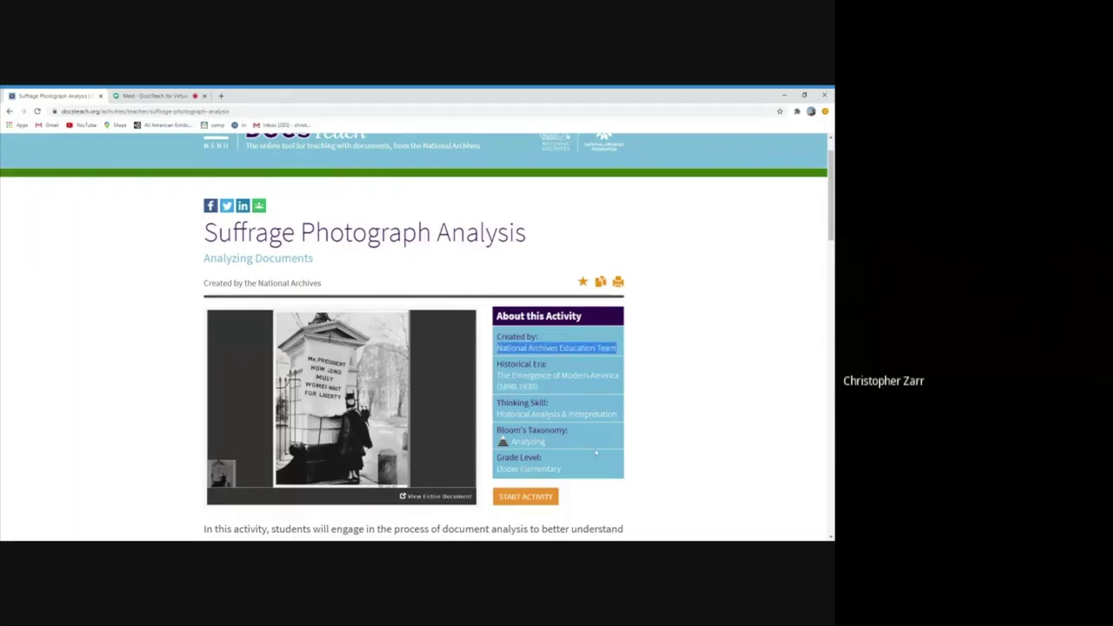
scroll(563, 449, "down", 2)
left_click_drag(562, 383, 496, 369)
left_click(496, 370)
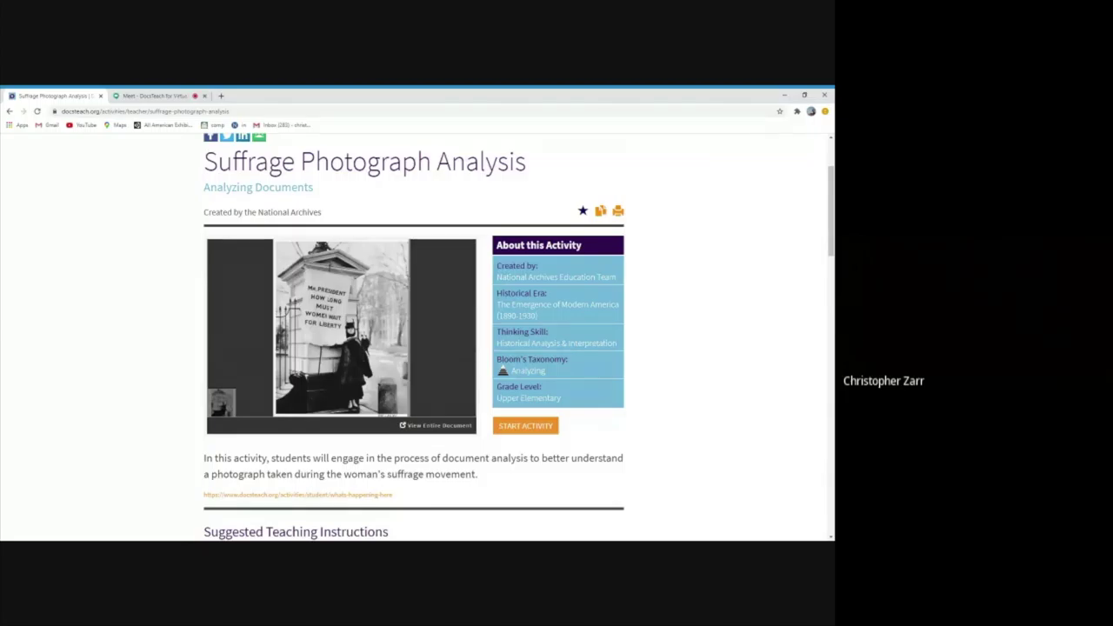
scroll(417, 330, "up", 2)
left_click(193, 112)
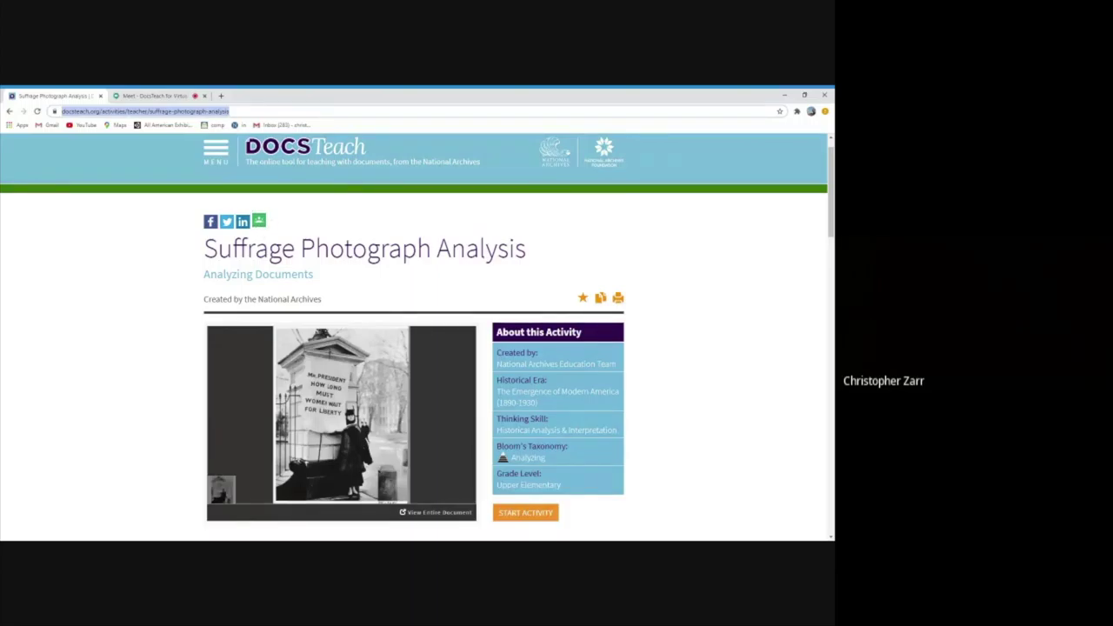
scroll(161, 310, "down", 1)
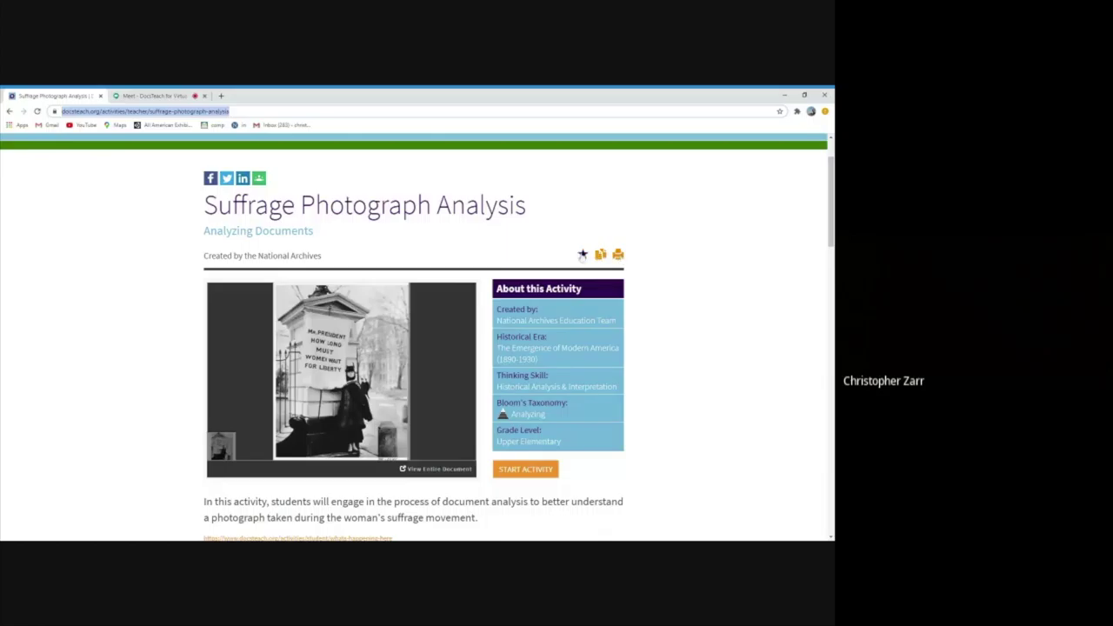
Bookmark Suffrage Photograph Analysis into the 2. US History 2 classroom
left_click(583, 254)
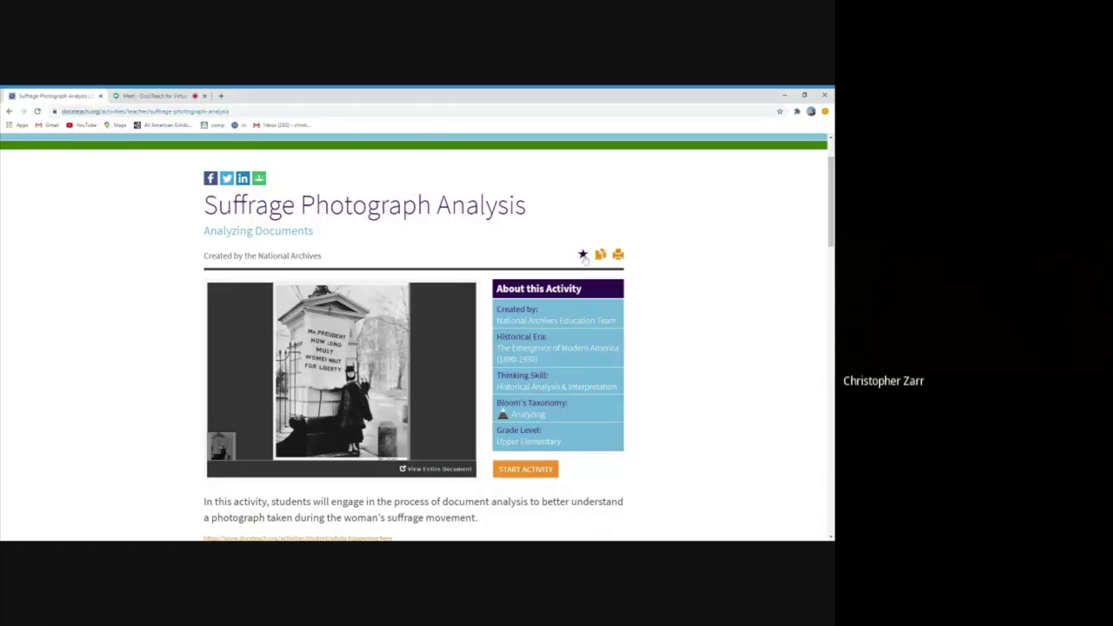
left_click(596, 259)
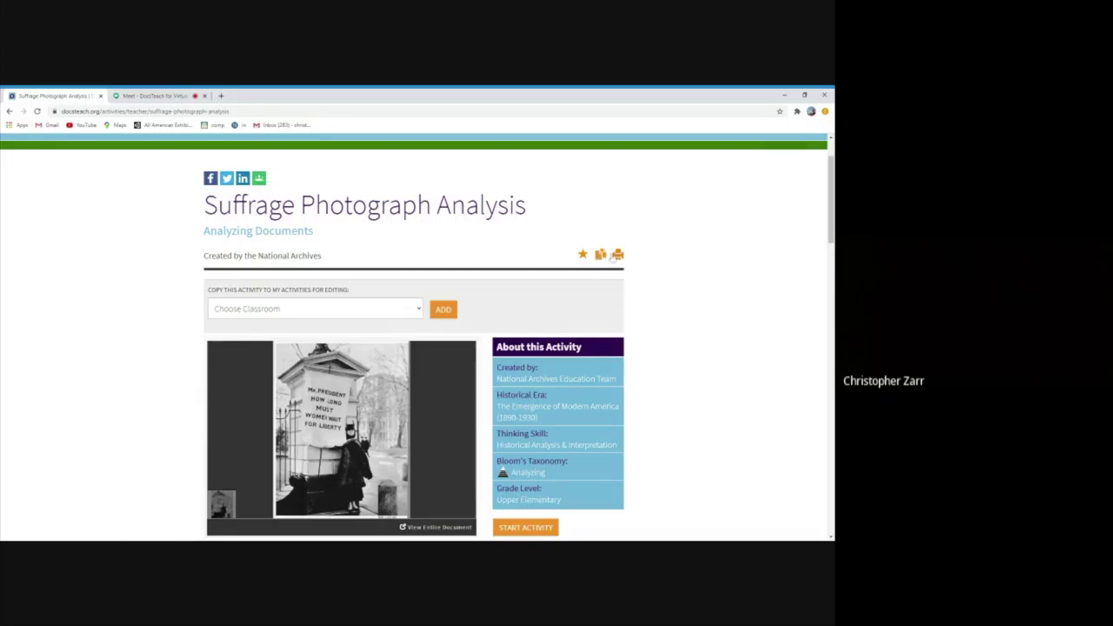
left_click(583, 254)
left_click(315, 322)
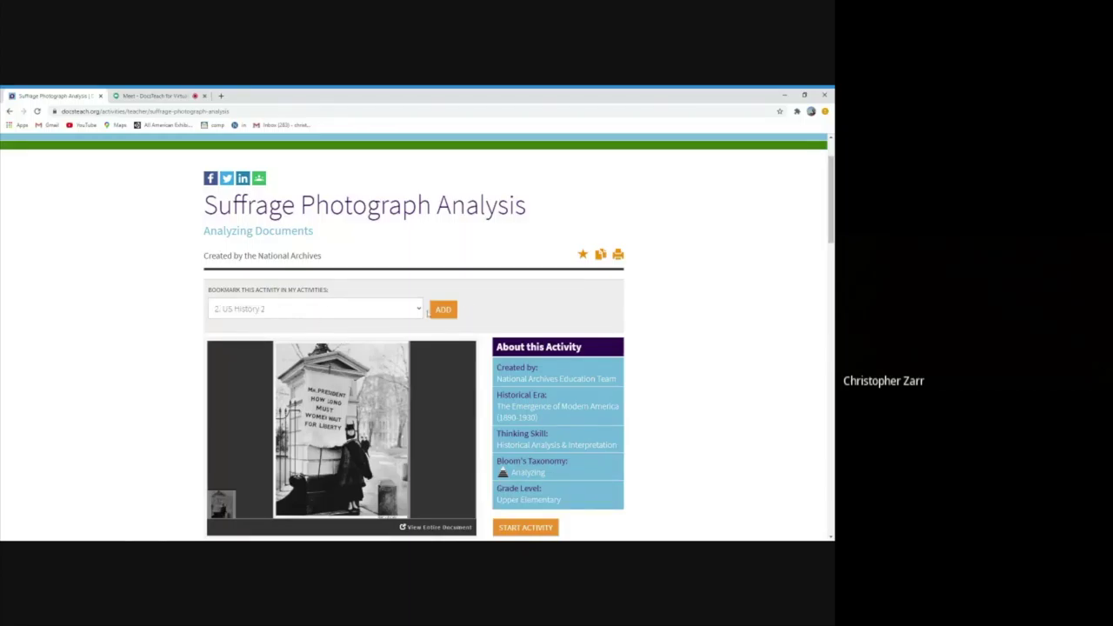
left_click(440, 313)
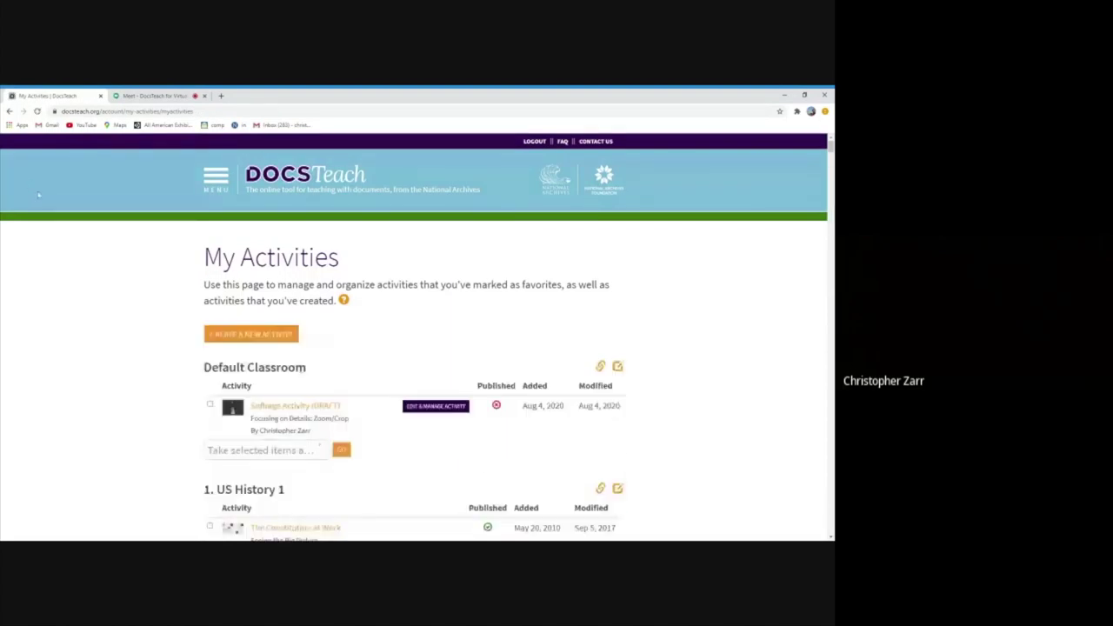
Return to Suffrage Photograph Analysis and add an editable copy to 2. US History 2
left_click(10, 111)
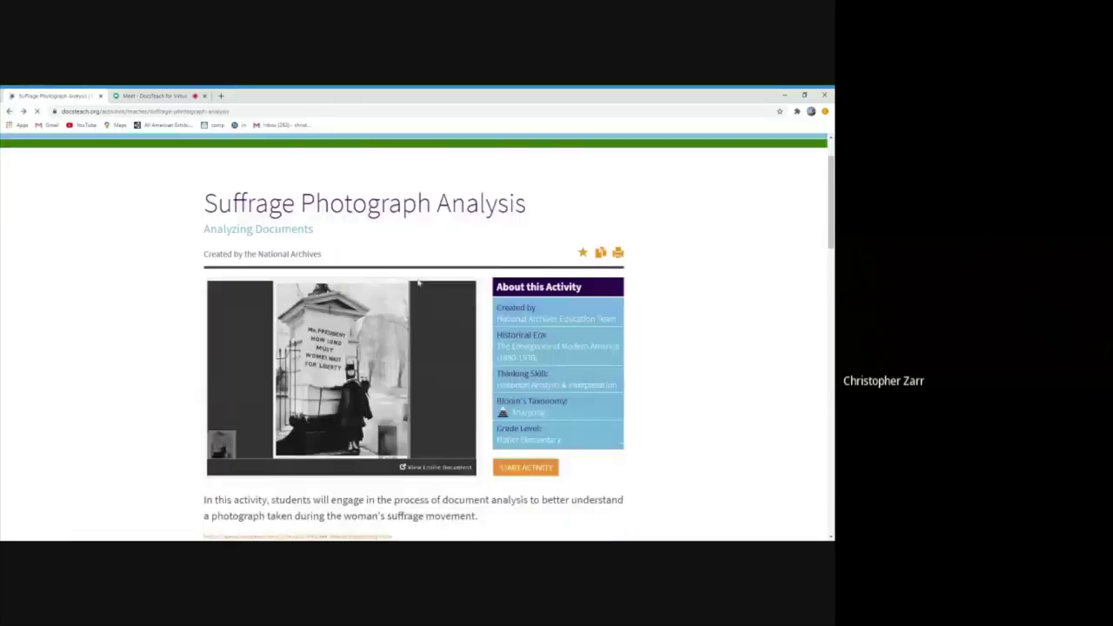
left_click(583, 254)
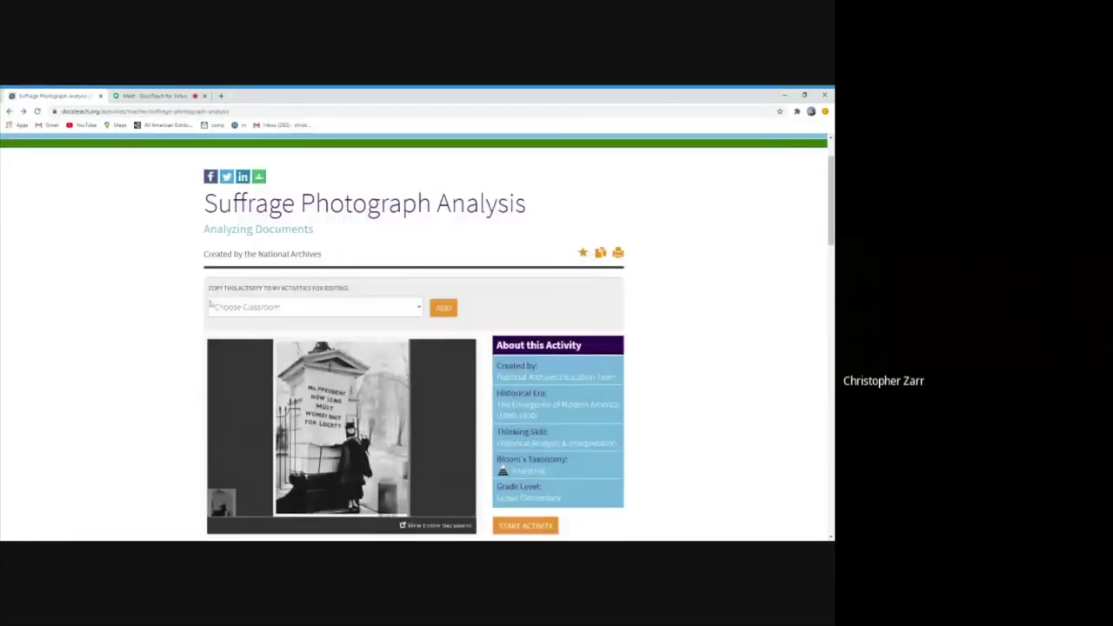
left_click(244, 321)
left_click(445, 309)
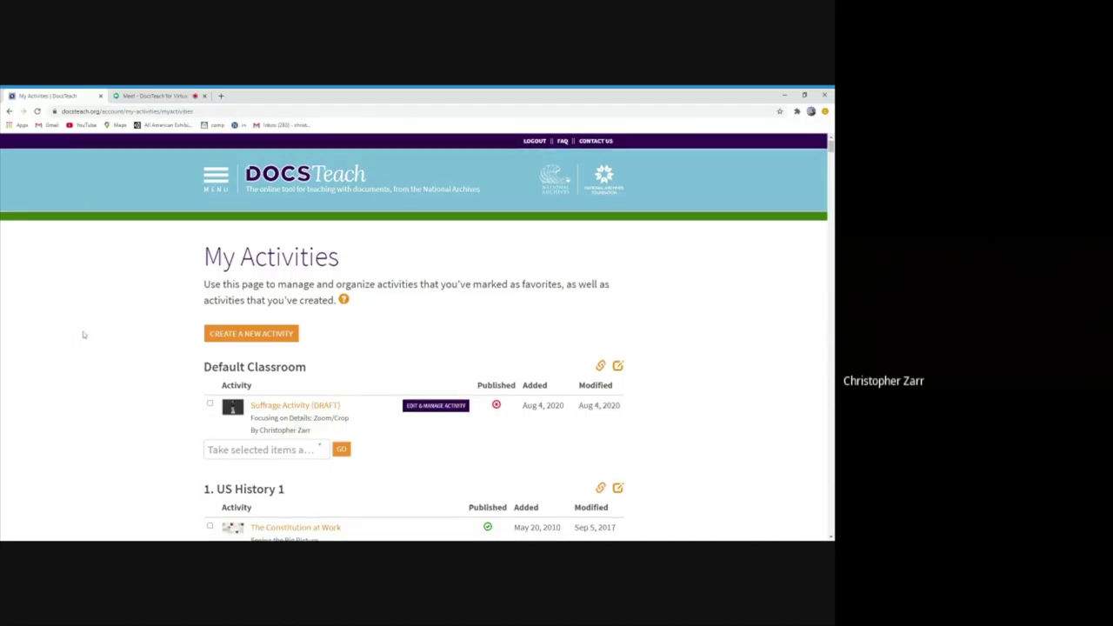
scroll(83, 335, "down", 3)
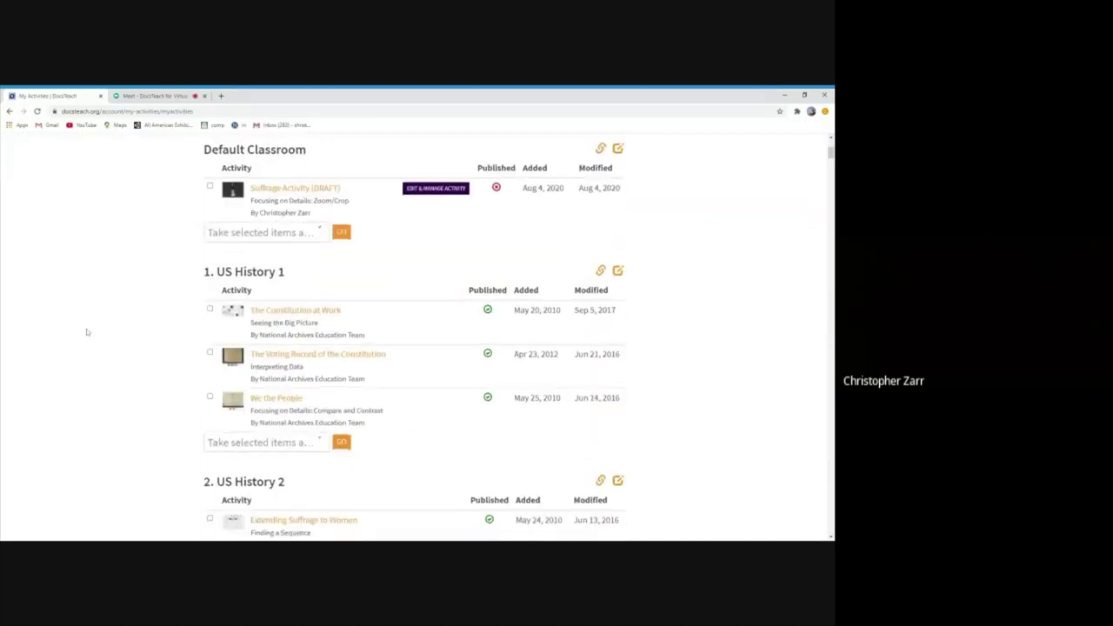
Scroll My Activities to review the US History 2 classroom's activities
scroll(87, 332, "down", 1)
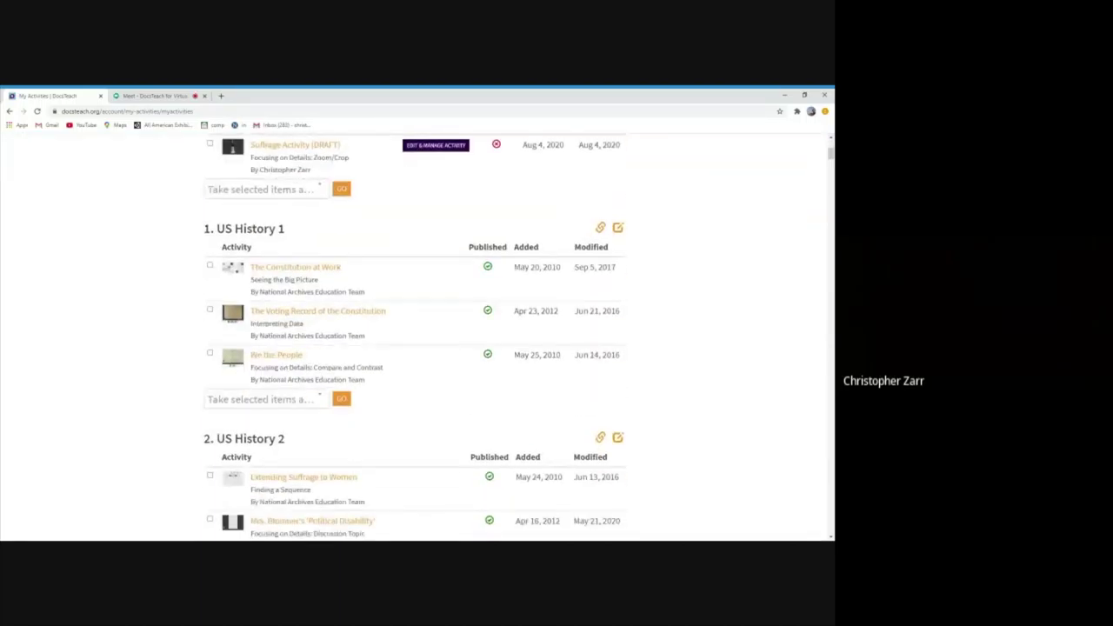
scroll(87, 332, "down", 3)
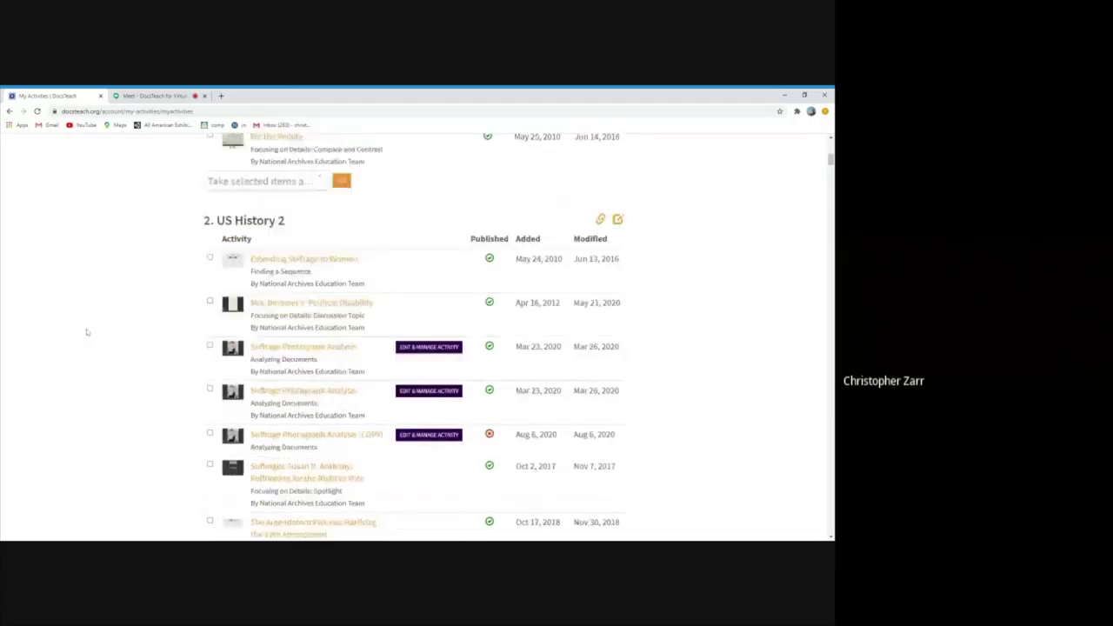
scroll(86, 331, "down", 2)
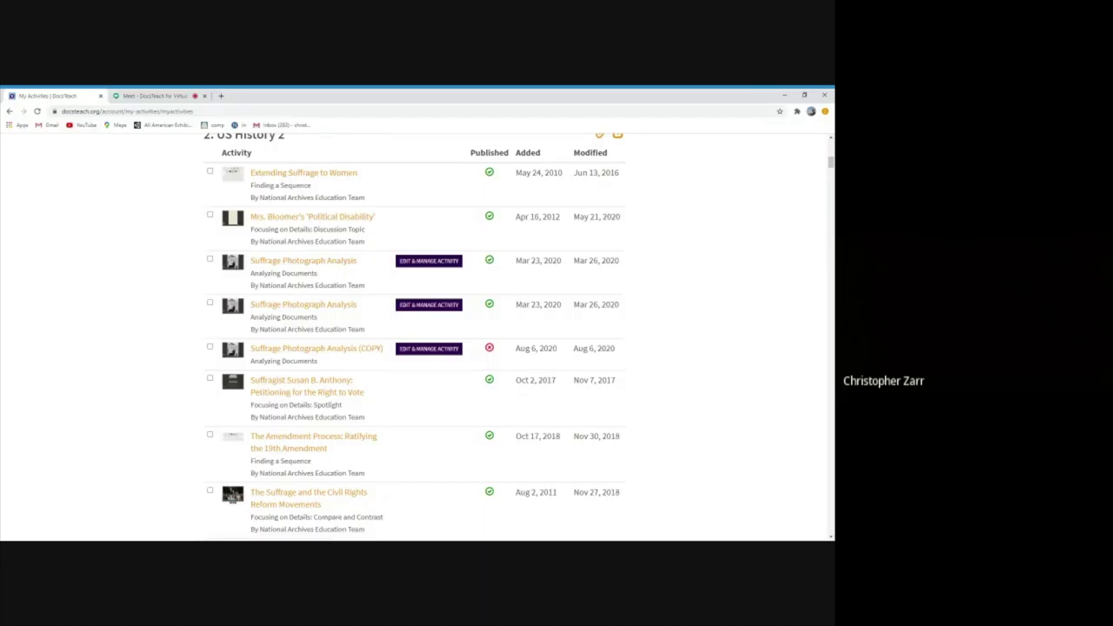
scroll(86, 328, "down", 1)
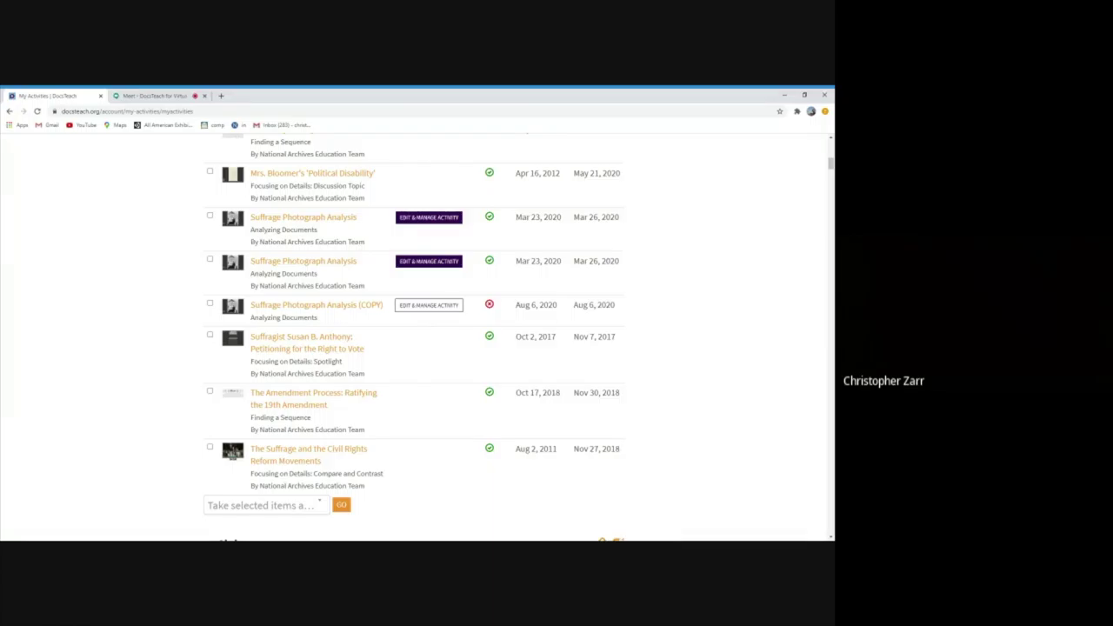
scroll(440, 312, "up", 1)
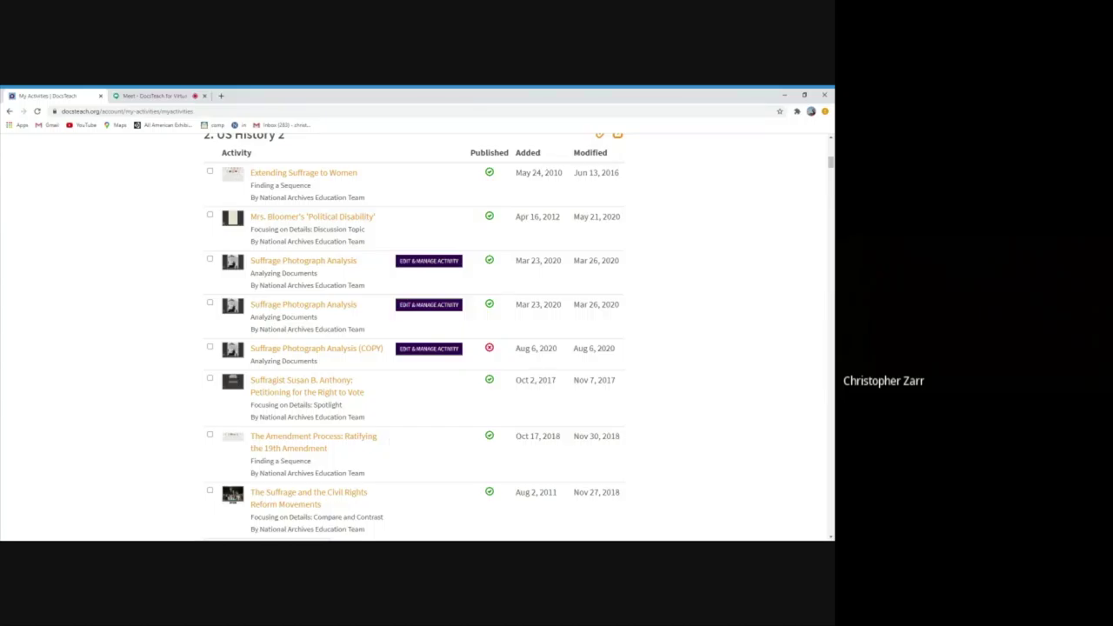
scroll(333, 435, "up", 2)
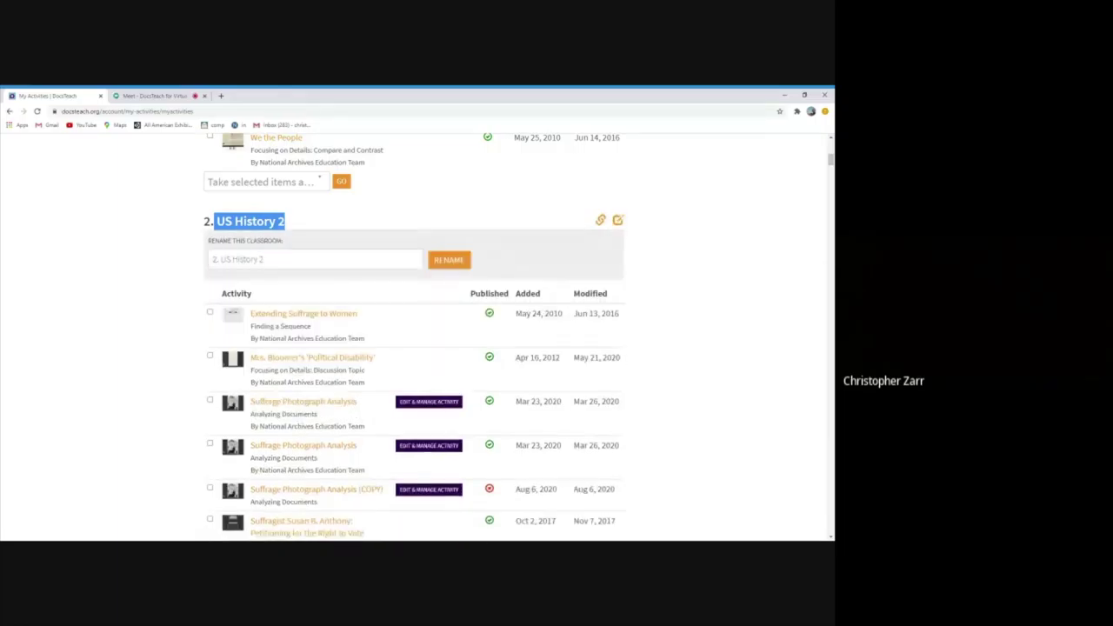
Rename the classroom to '2. US History 2: Suffrage Unit'
left_click(264, 259)
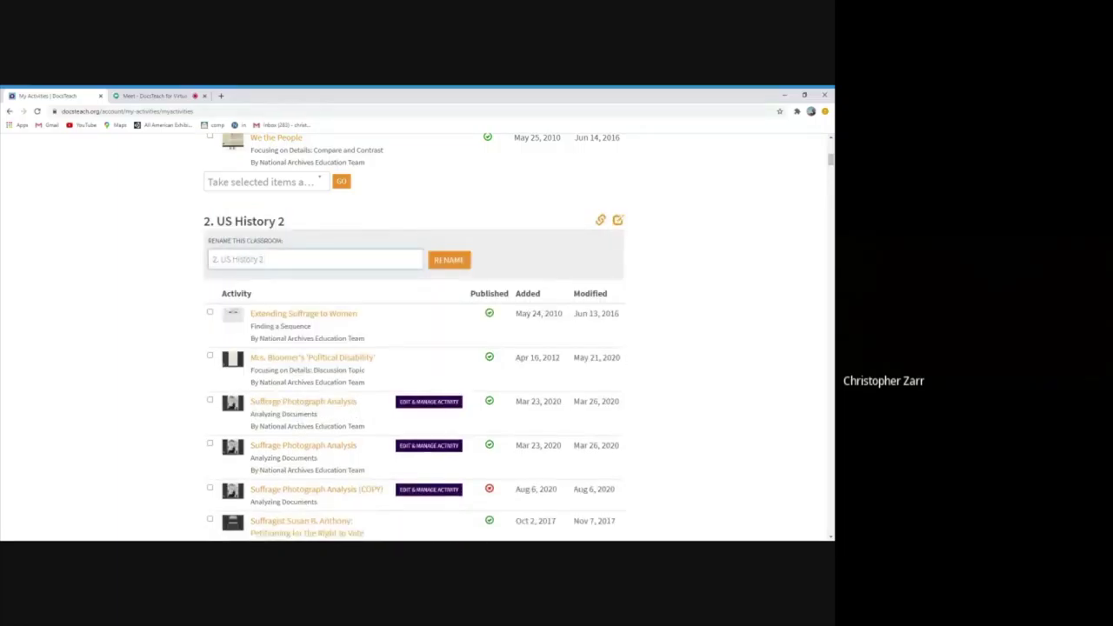
type(". US History 2: Suffrage Unit")
left_click(460, 261)
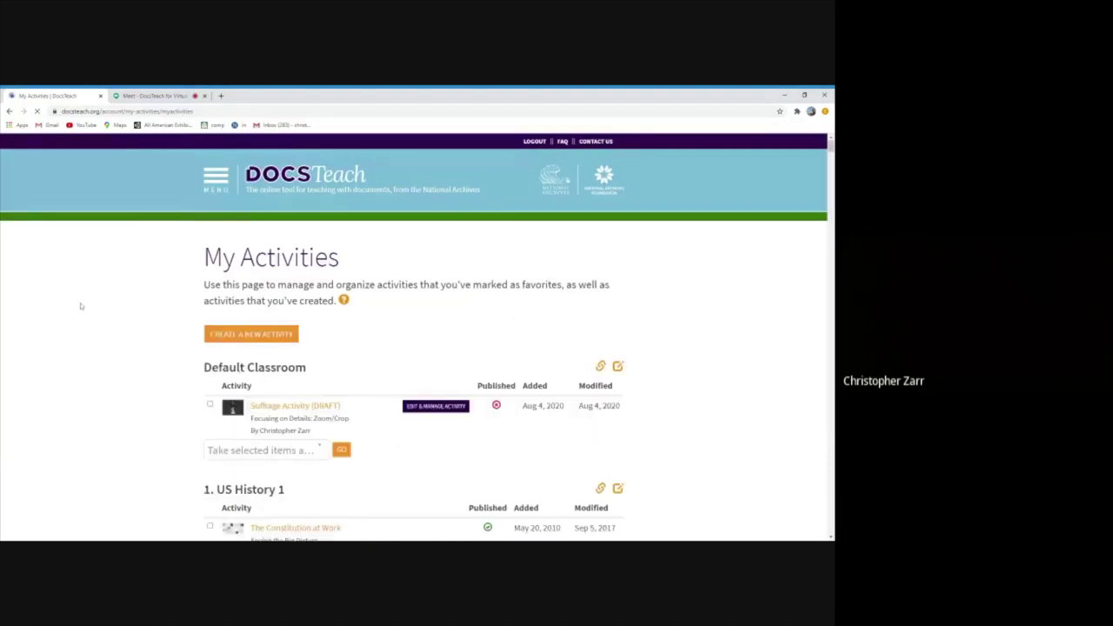
Reveal the renamed classroom's sharing links and code
scroll(81, 306, "down", 5)
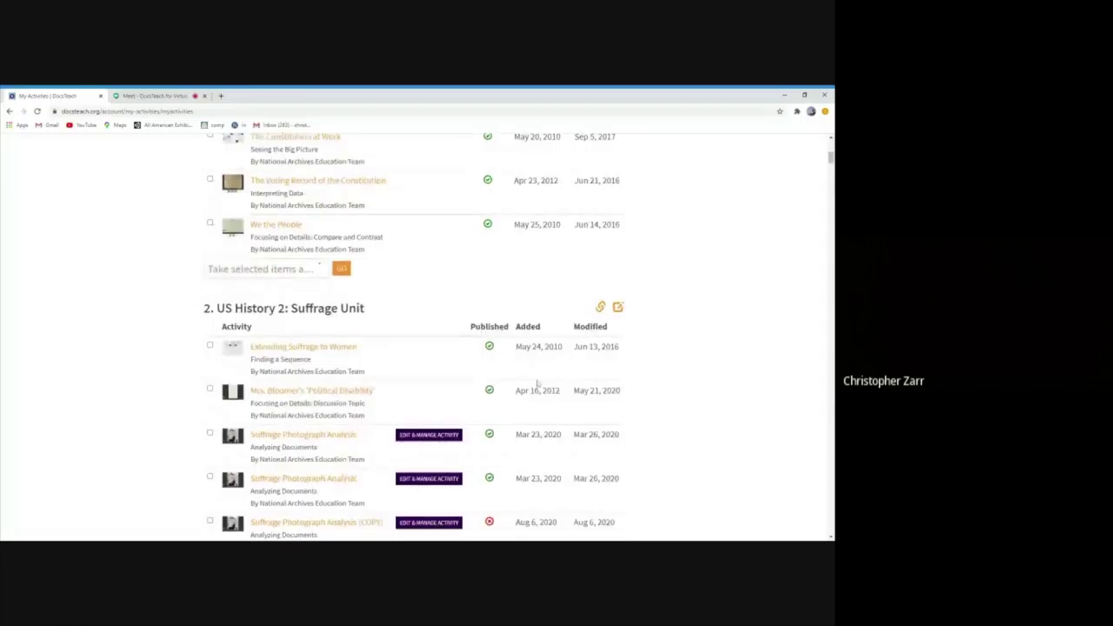
scroll(574, 261, "down", 1)
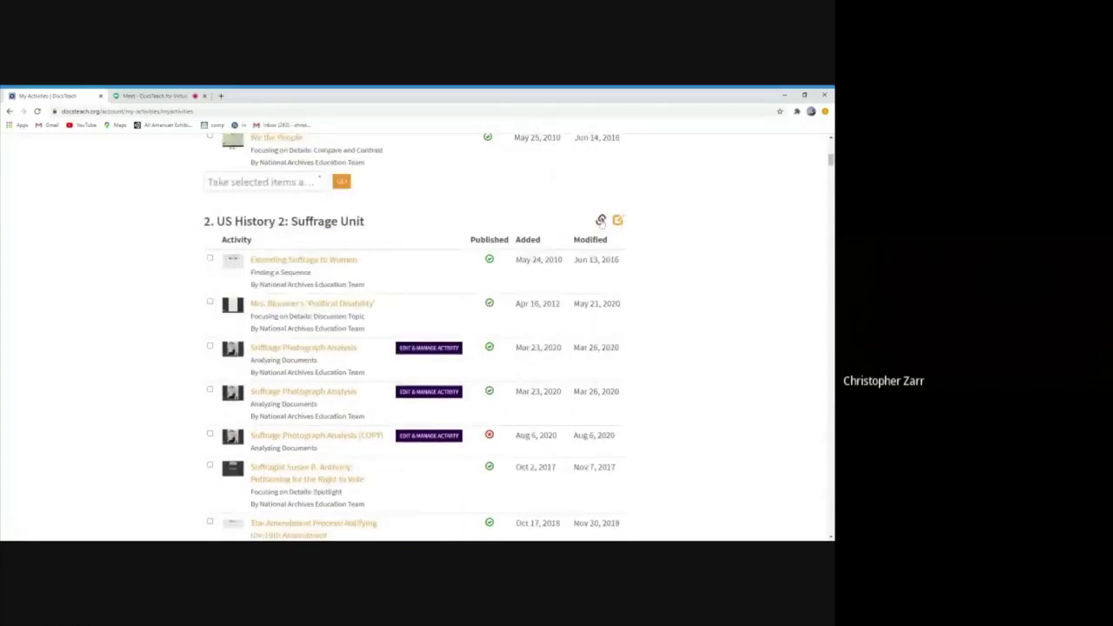
left_click(599, 221)
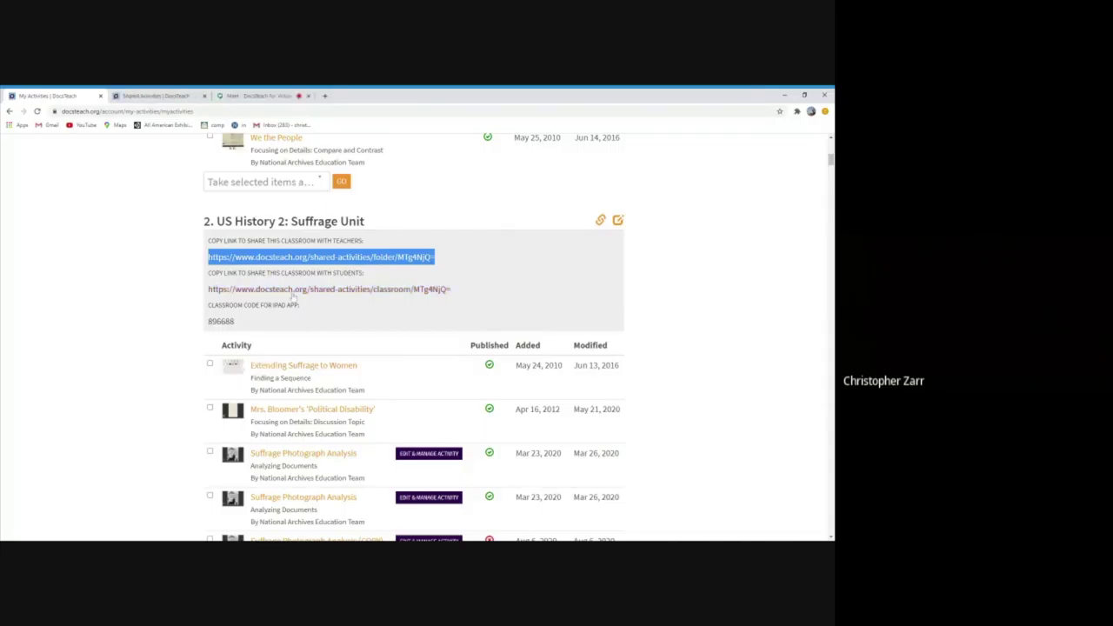
Open the Suffrage Unit classroom's student share link in a new tab
left_click(296, 293)
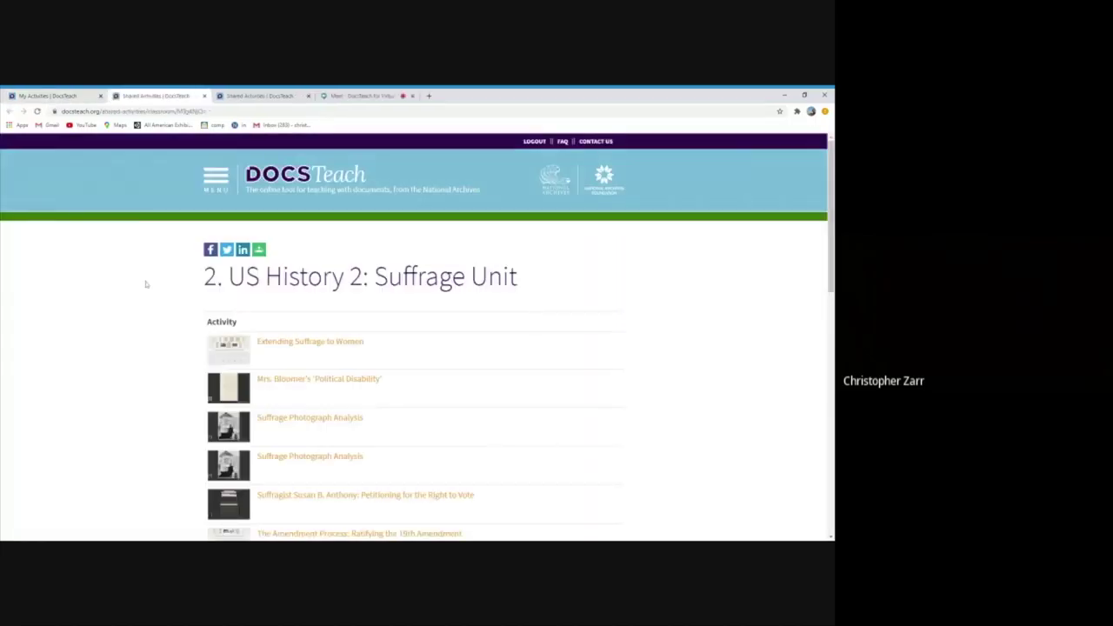
Open Suffrage Photograph Analysis from the student classroom page and scroll through its photo activity
scroll(146, 284, "down", 1)
scroll(146, 283, "down", 2)
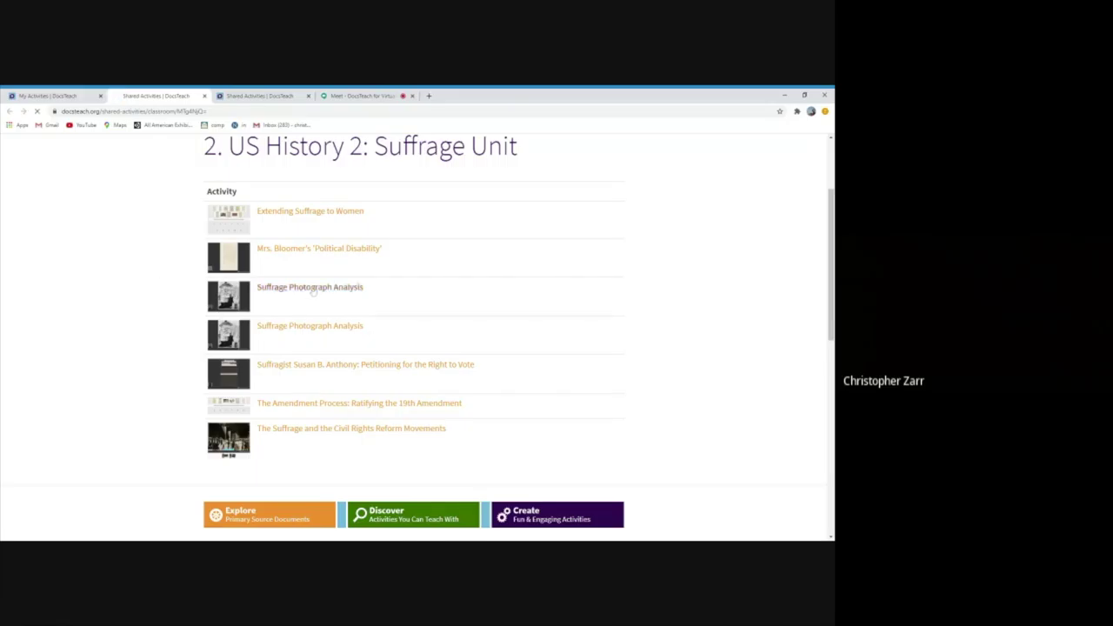
left_click(305, 289)
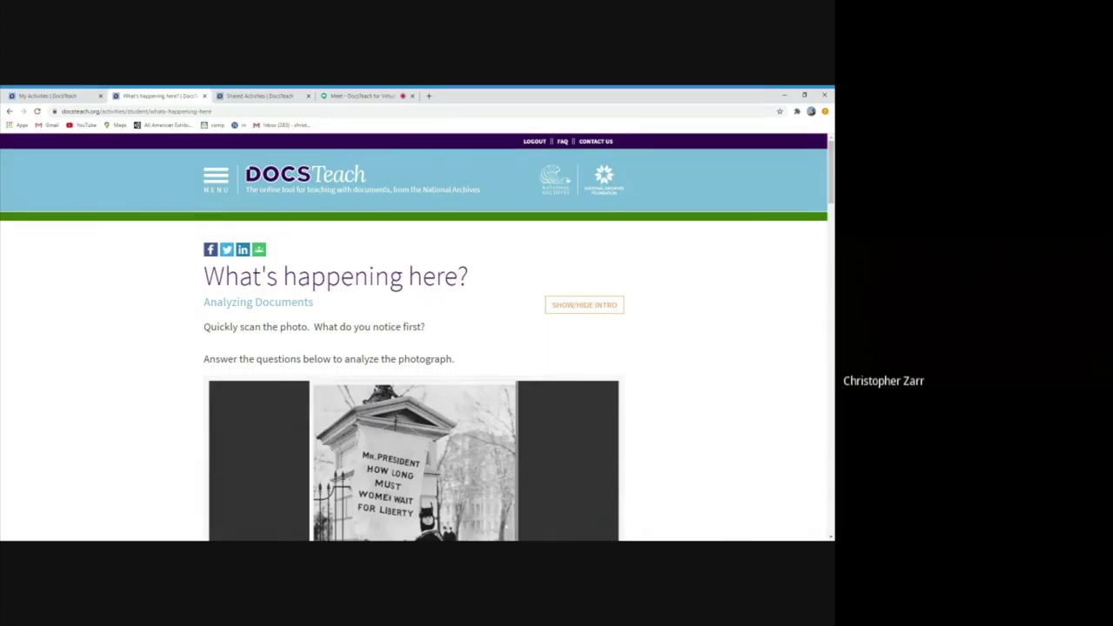
scroll(156, 361, "down", 1)
scroll(152, 361, "down", 2)
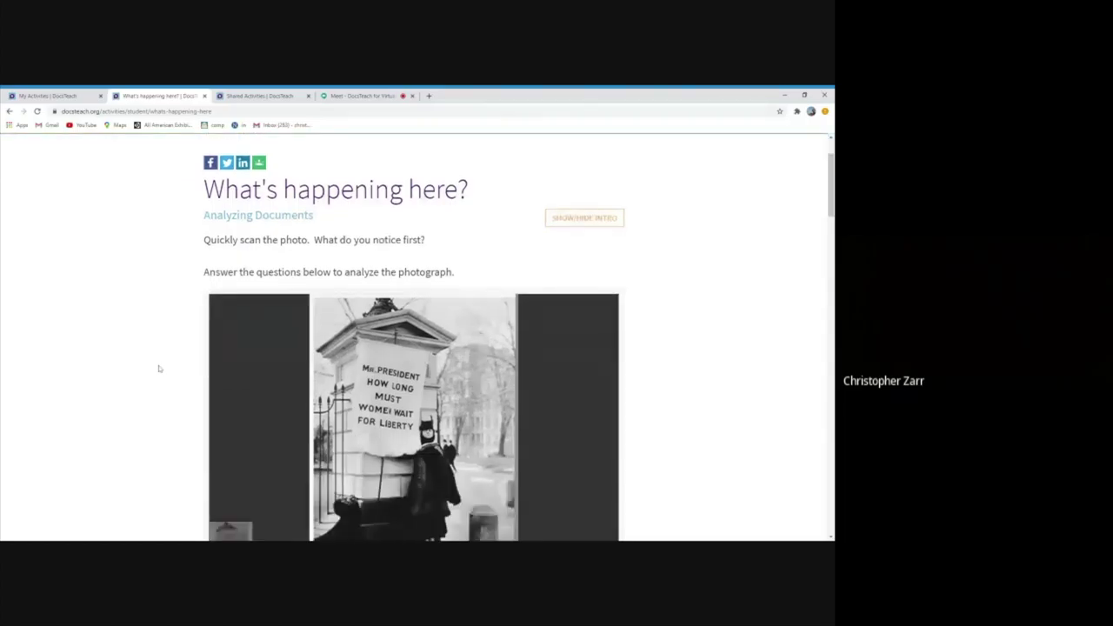
scroll(136, 382, "down", 2)
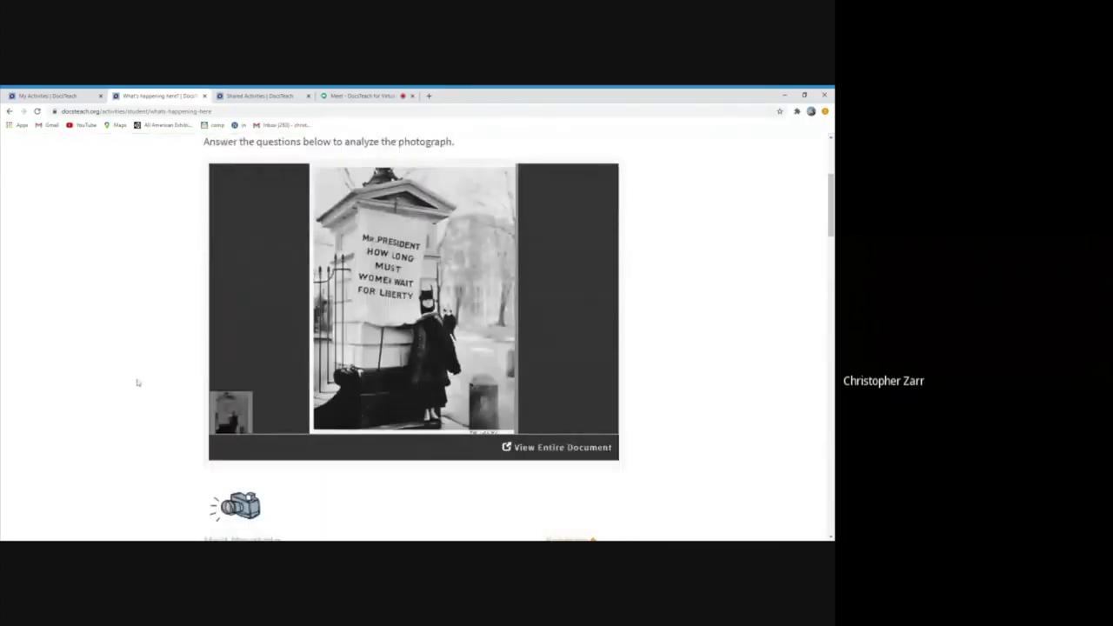
scroll(137, 378, "up", 1)
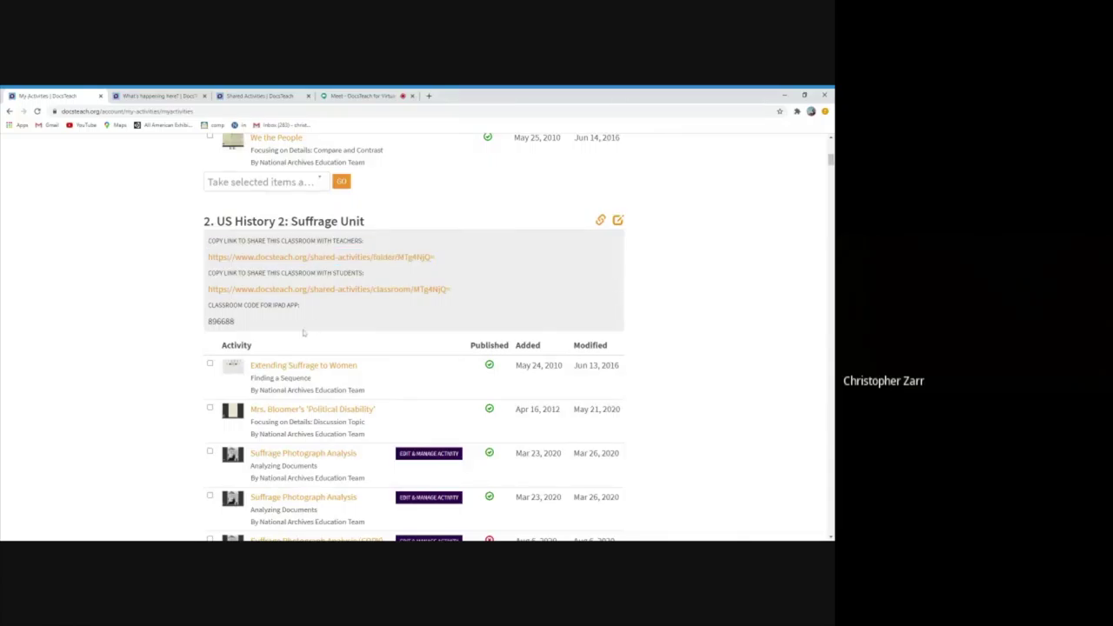
Check Suffrage Activity (DRAFT) and move it via 'Move them to...' into 2. US History 2: Suffrage Unit
scroll(138, 316, "down", 4)
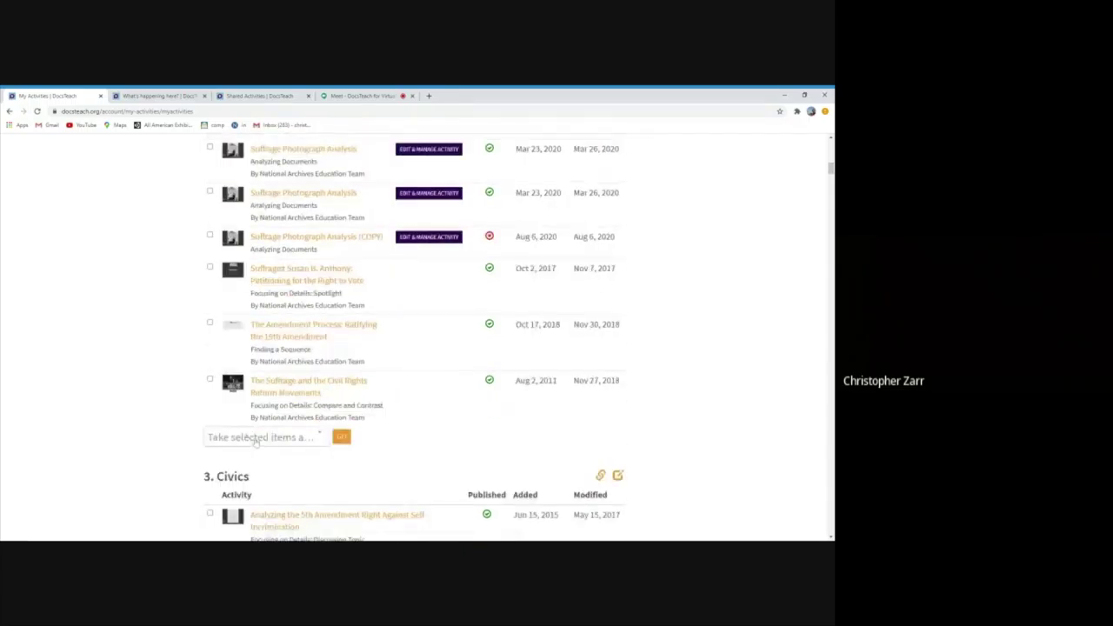
scroll(88, 324, "up", 3)
scroll(88, 324, "up", 3)
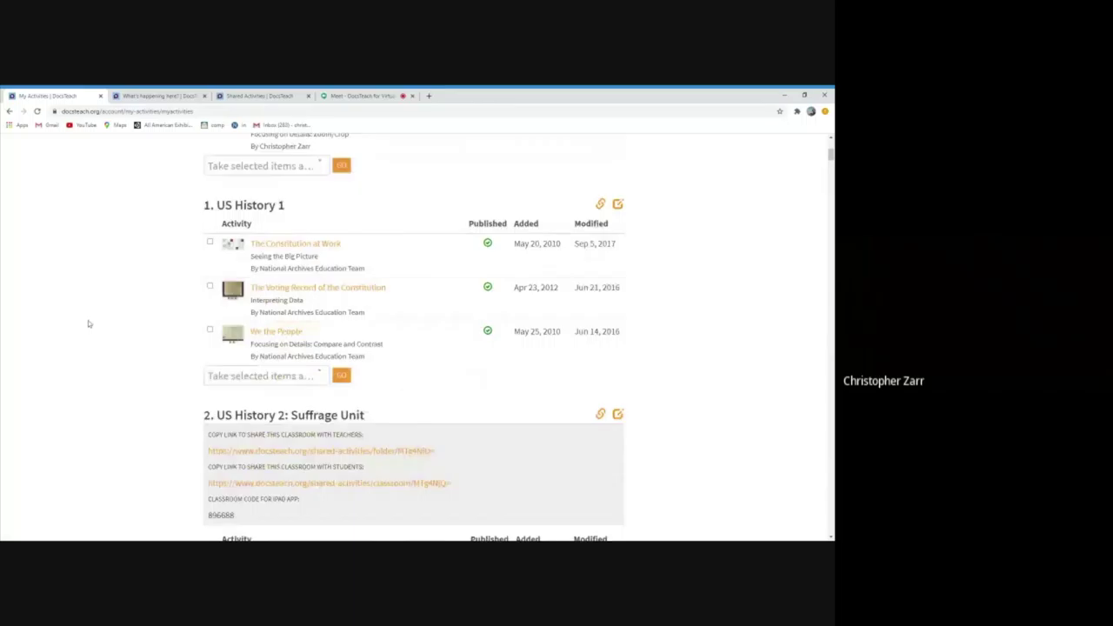
scroll(88, 325, "up", 2)
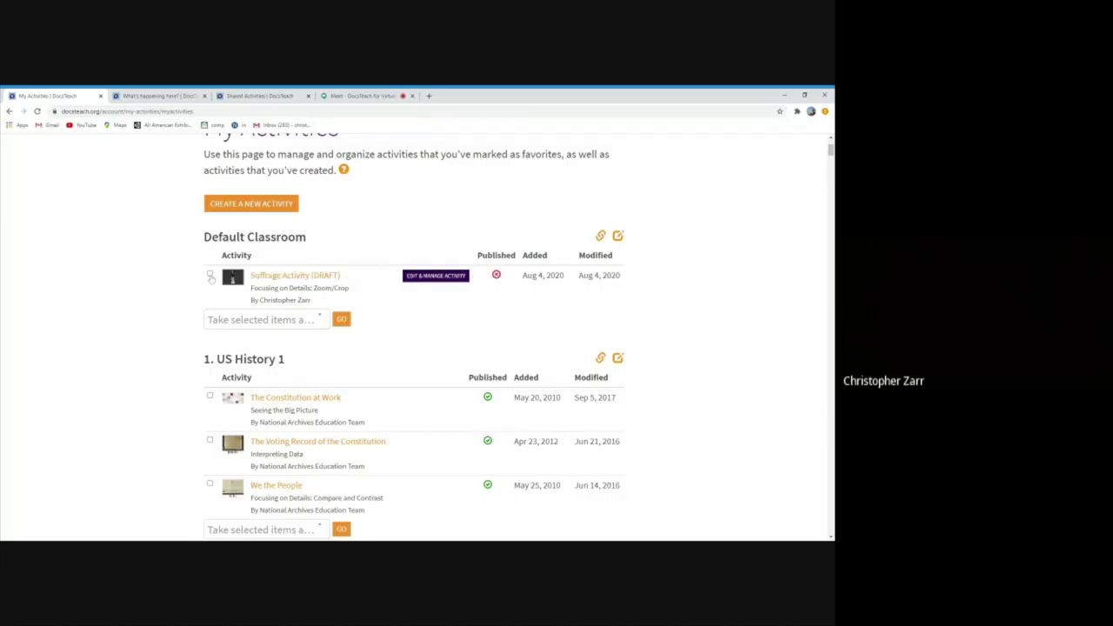
left_click(209, 274)
left_click(230, 325)
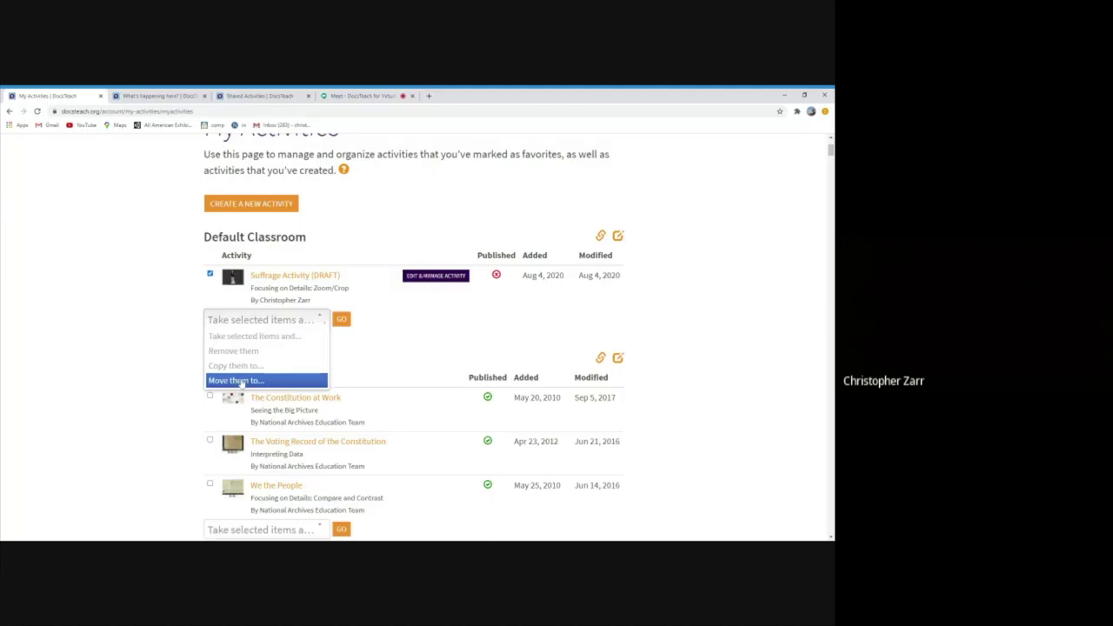
left_click(241, 383)
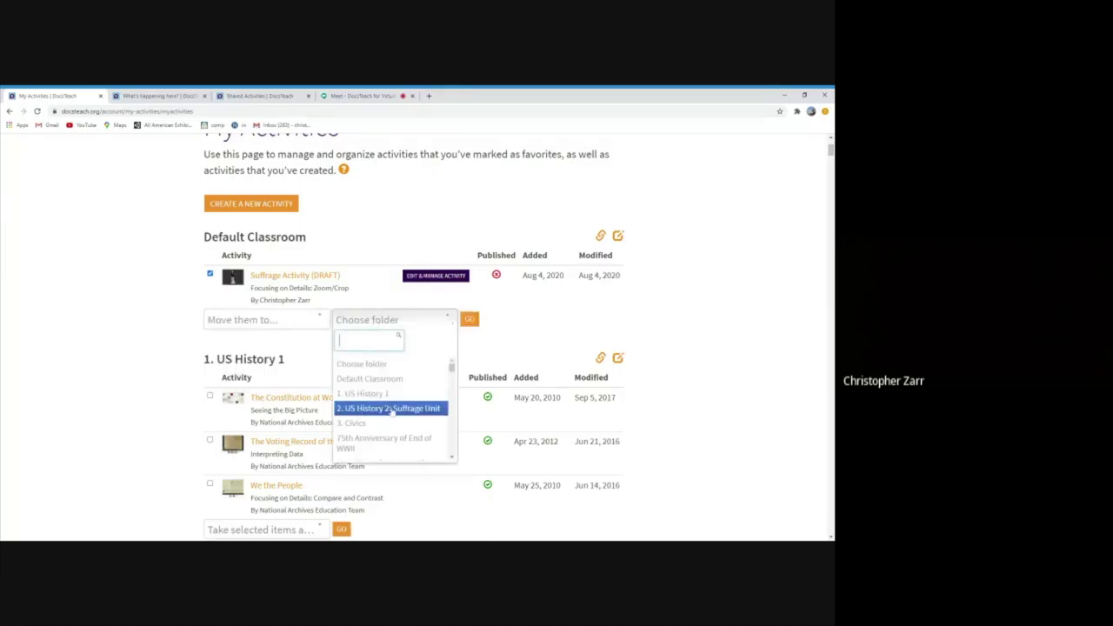
left_click(392, 409)
left_click(470, 321)
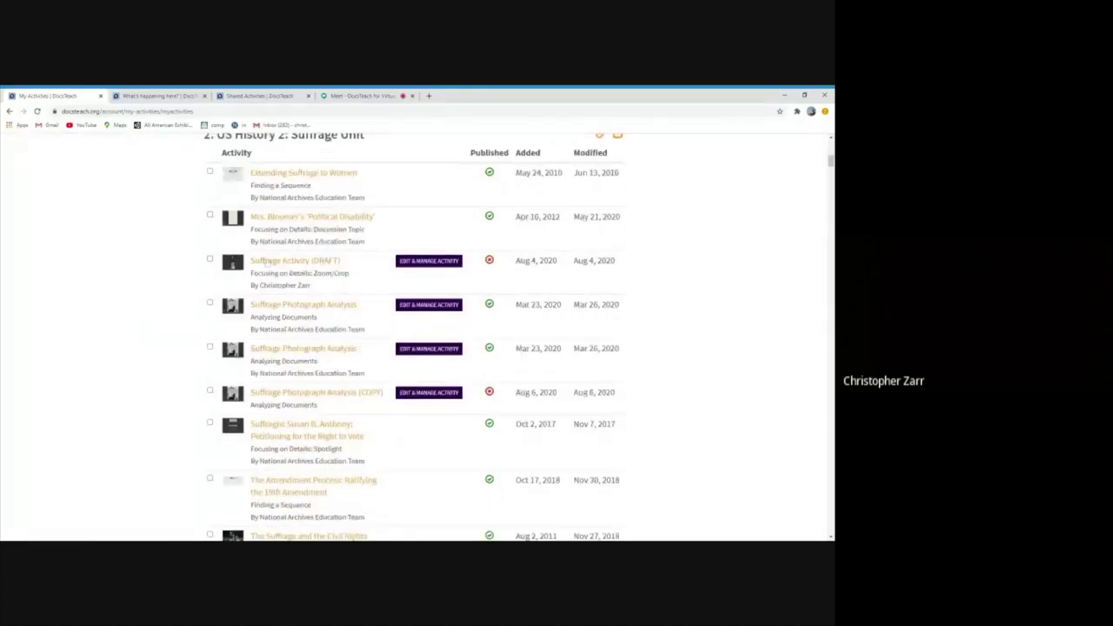
left_click_drag(341, 261, 249, 262)
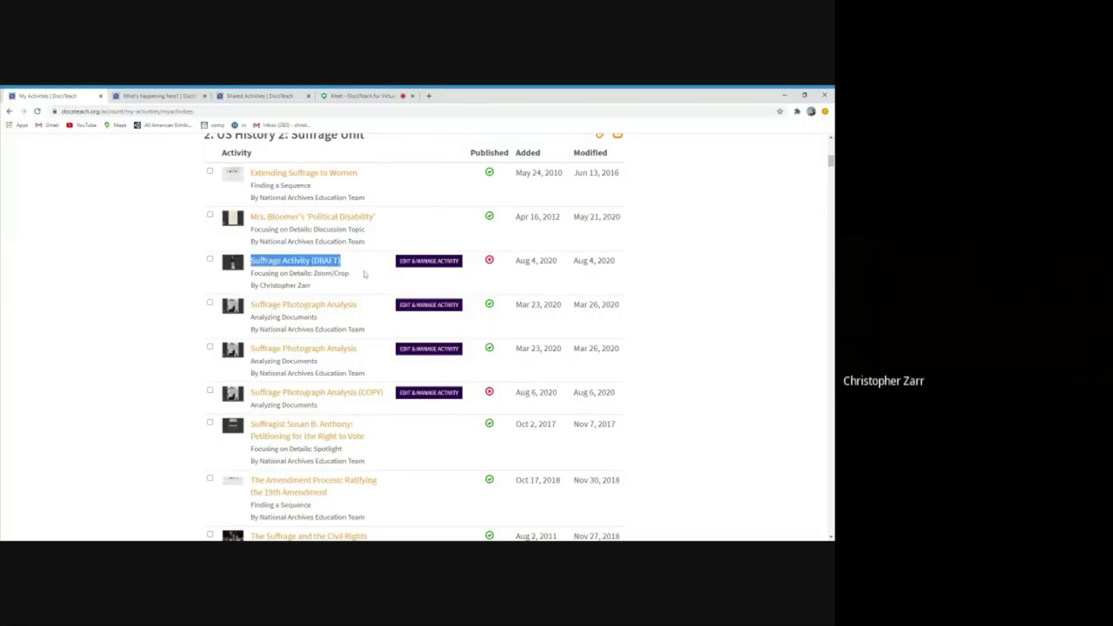
scroll(364, 274, "up", 1)
scroll(364, 273, "up", 1)
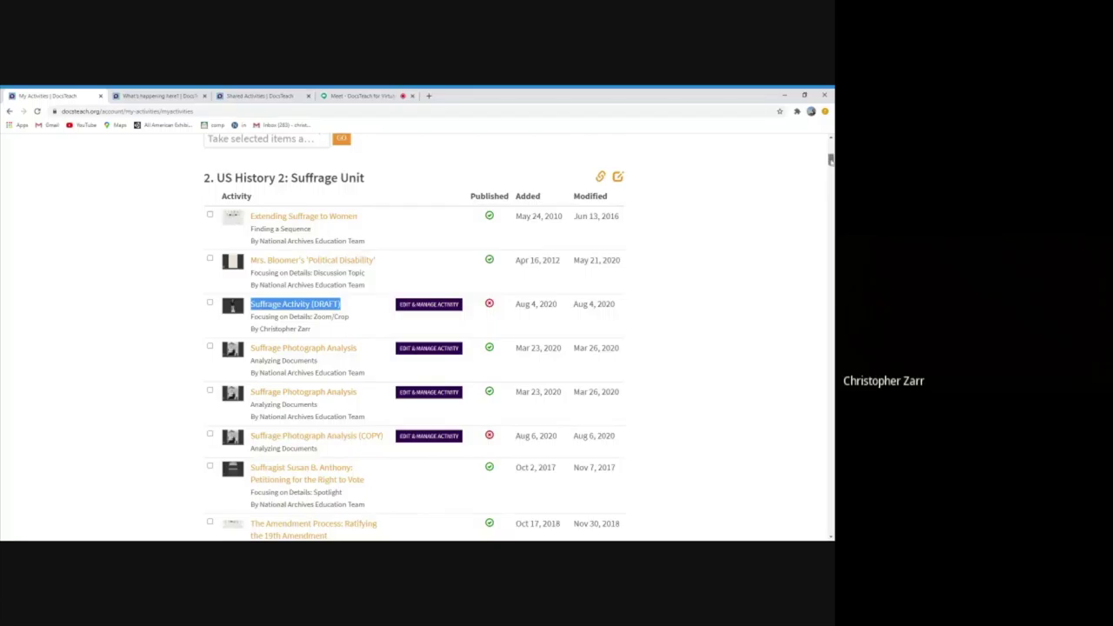
left_click_drag(830, 159, 826, 522)
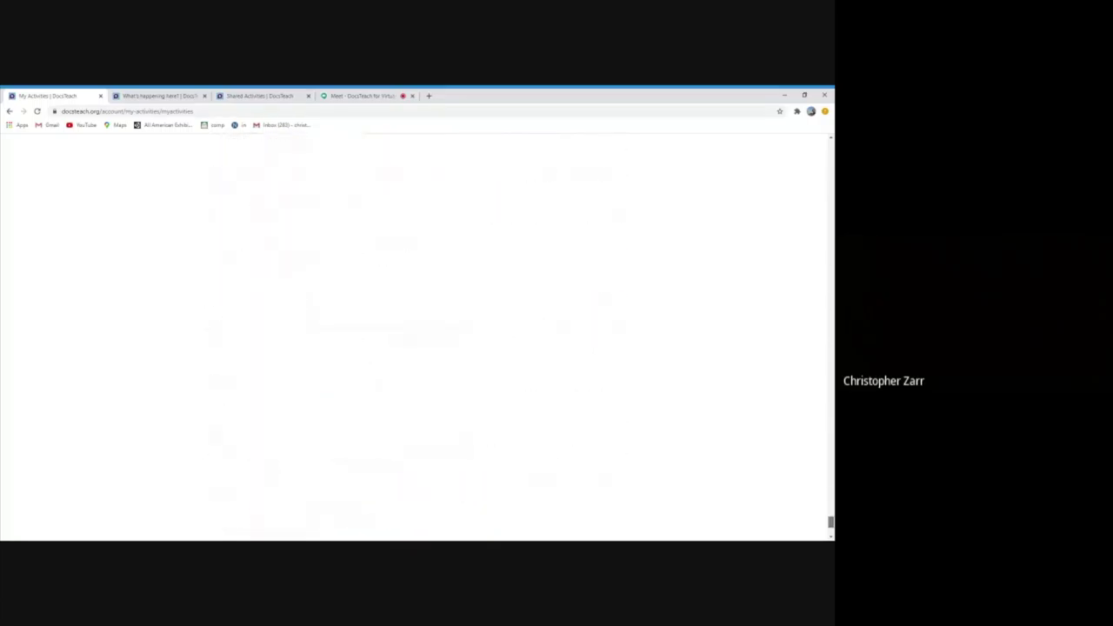
scroll(287, 294, "up", 4)
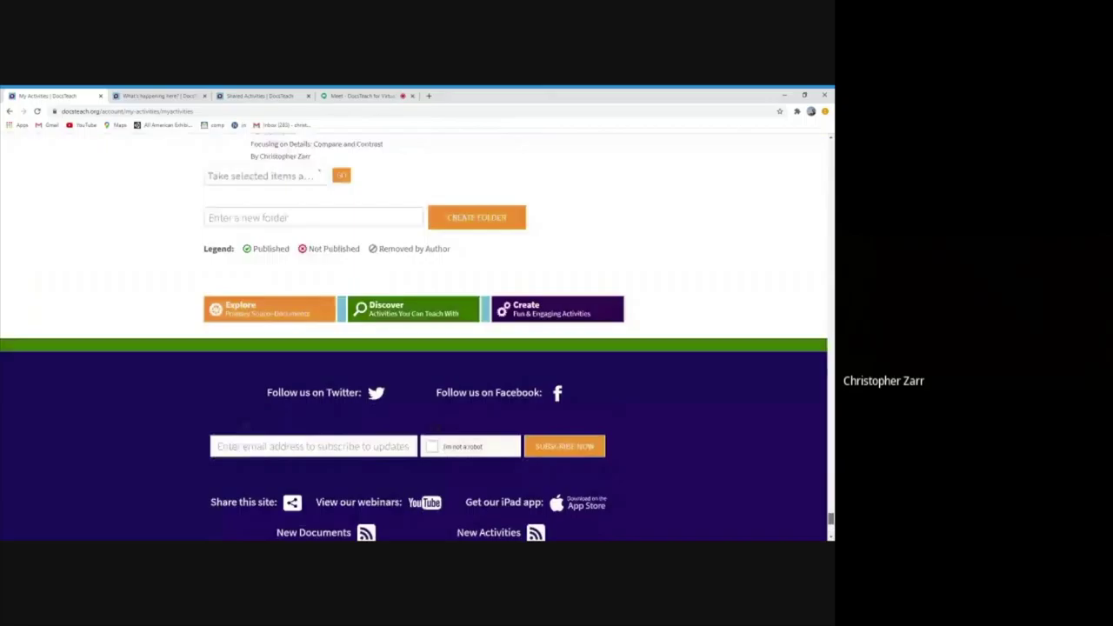
Create a new classroom folder named '*New Activities' in My Activities
left_click(287, 295)
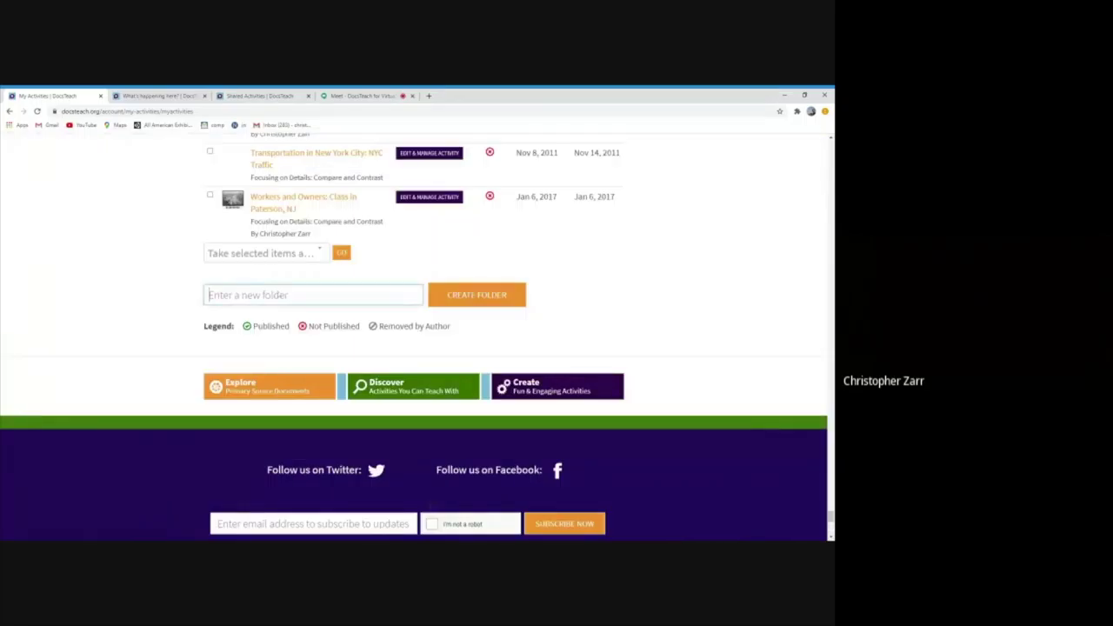
type("\"New Actio")
type("ities")
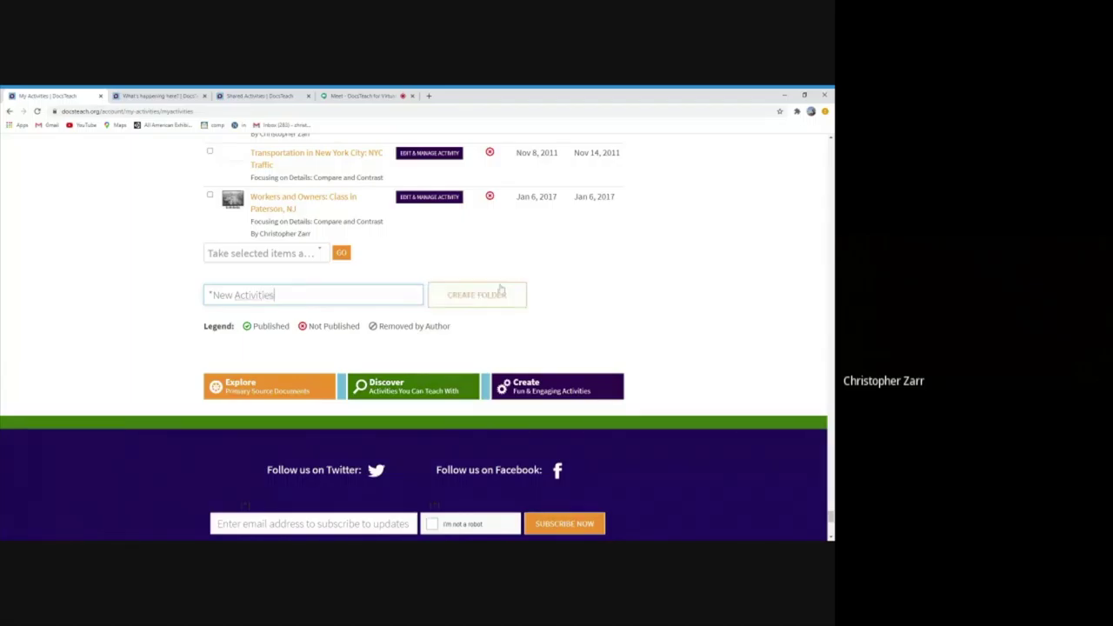
left_click(496, 295)
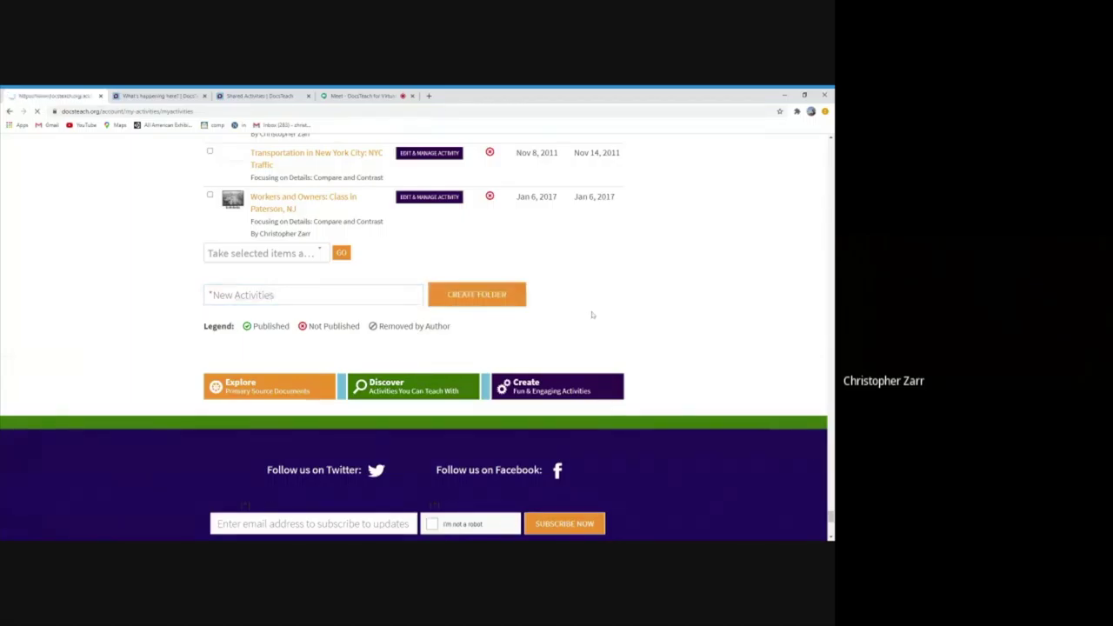
Highlight the new *New Activities folder heading in the classroom list
scroll(125, 320, "down", 2)
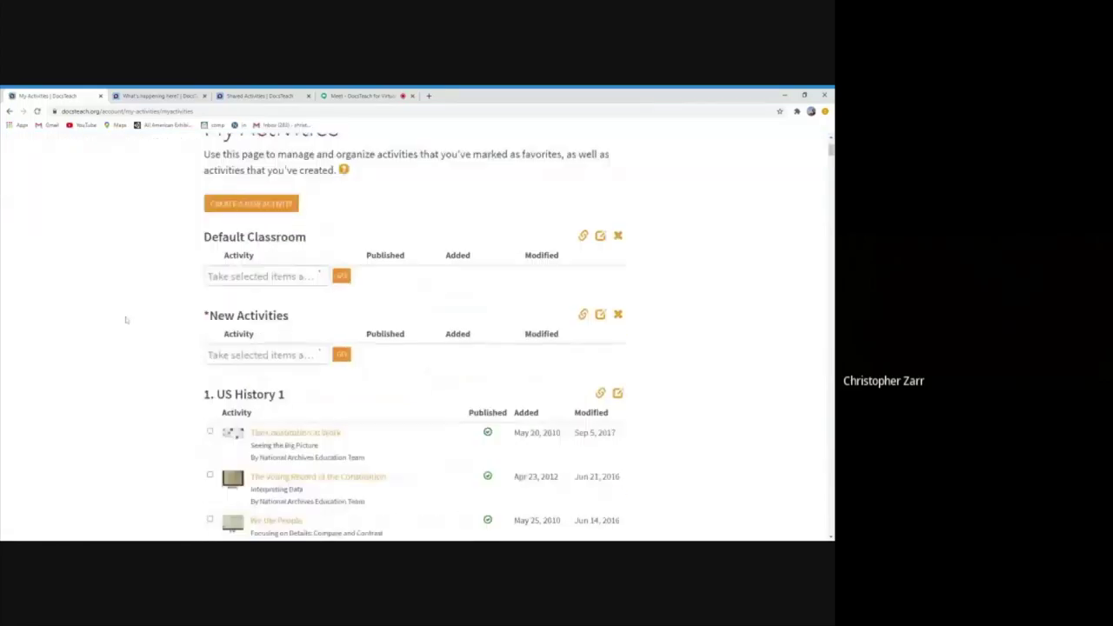
left_click_drag(291, 315, 359, 326)
left_click(359, 325)
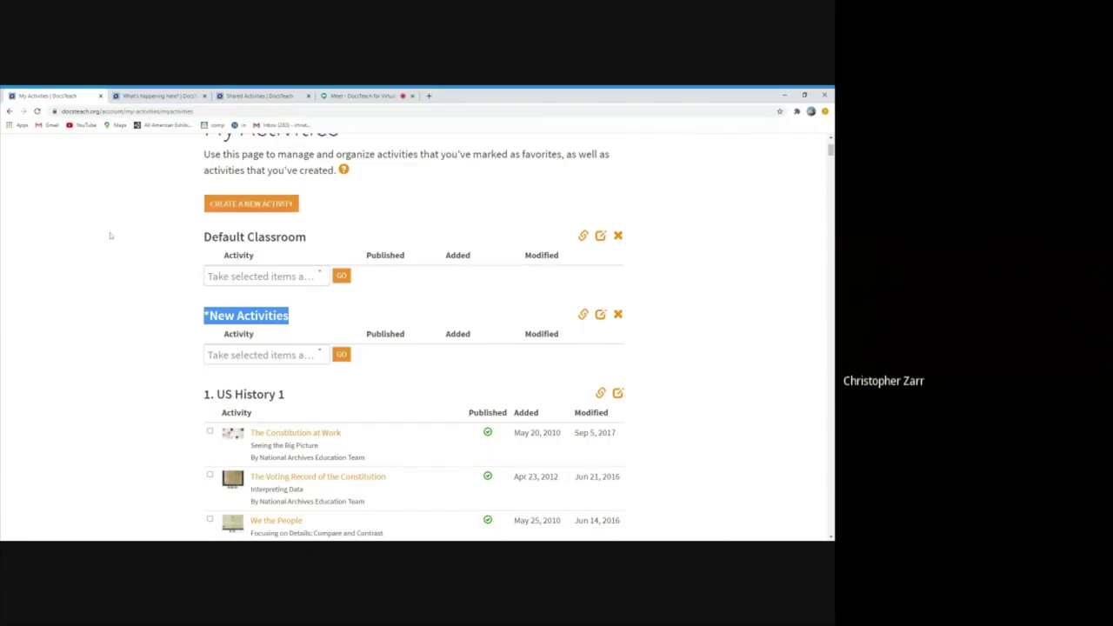
scroll(142, 259, "up", 3)
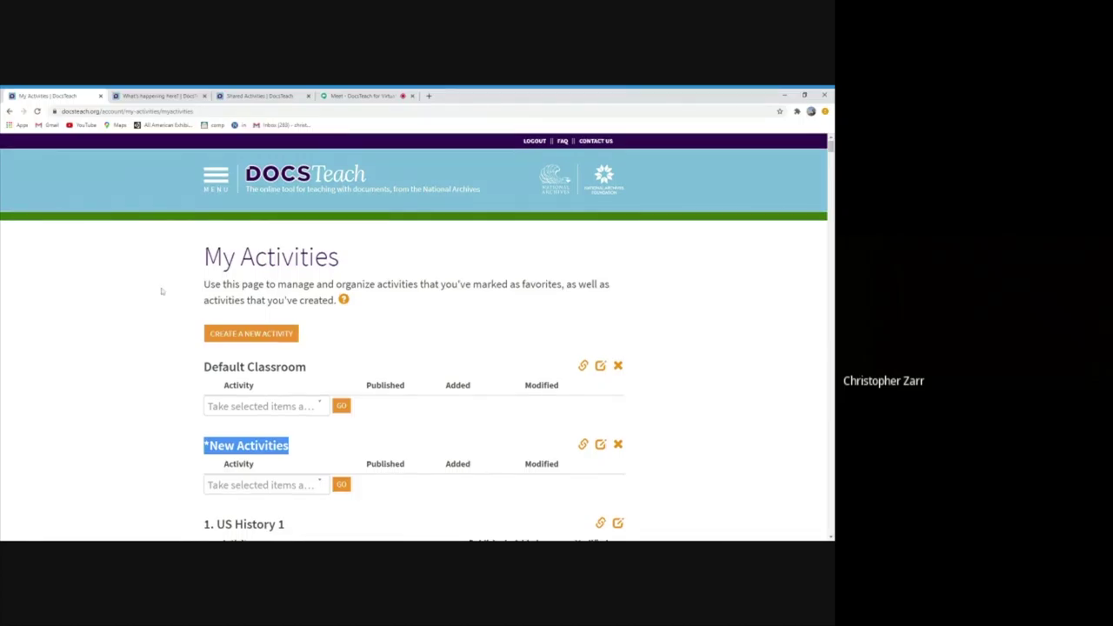
scroll(163, 290, "down", 3)
Open the 2. US History 2: Suffrage Unit student share link and select its page address
scroll(478, 360, "down", 1)
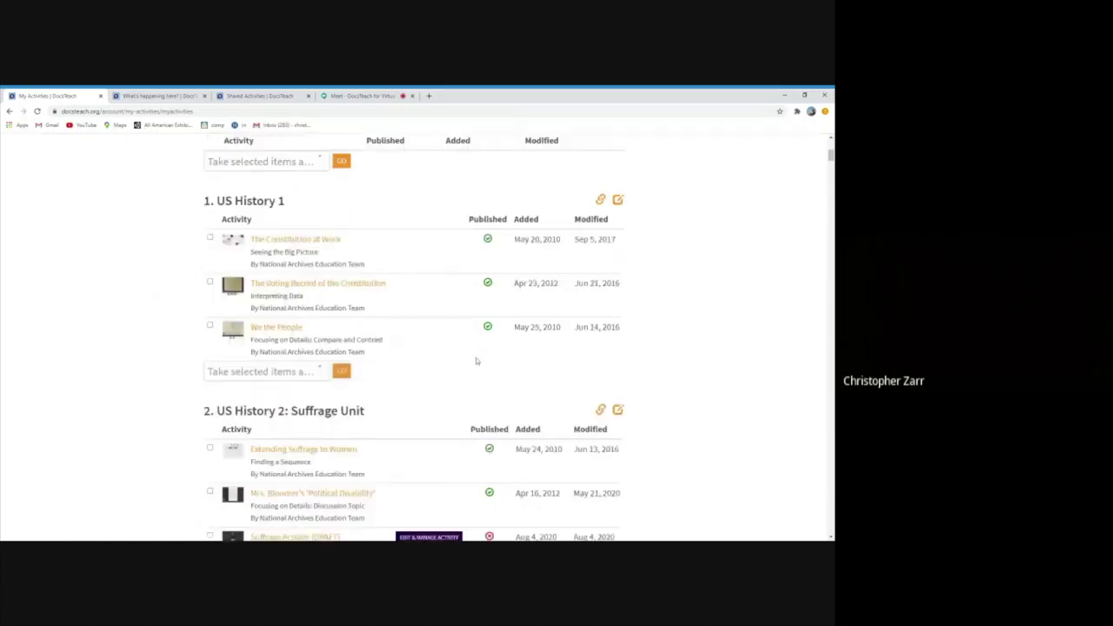
left_click(617, 472)
scroll(149, 391, "down", 1)
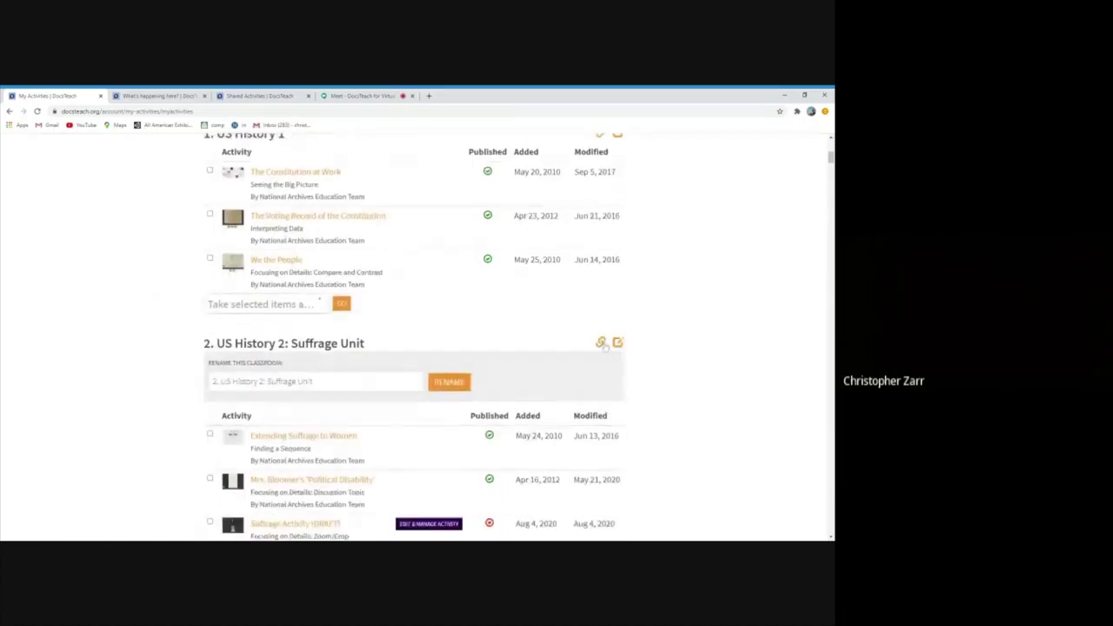
left_click(600, 342)
left_click(305, 412)
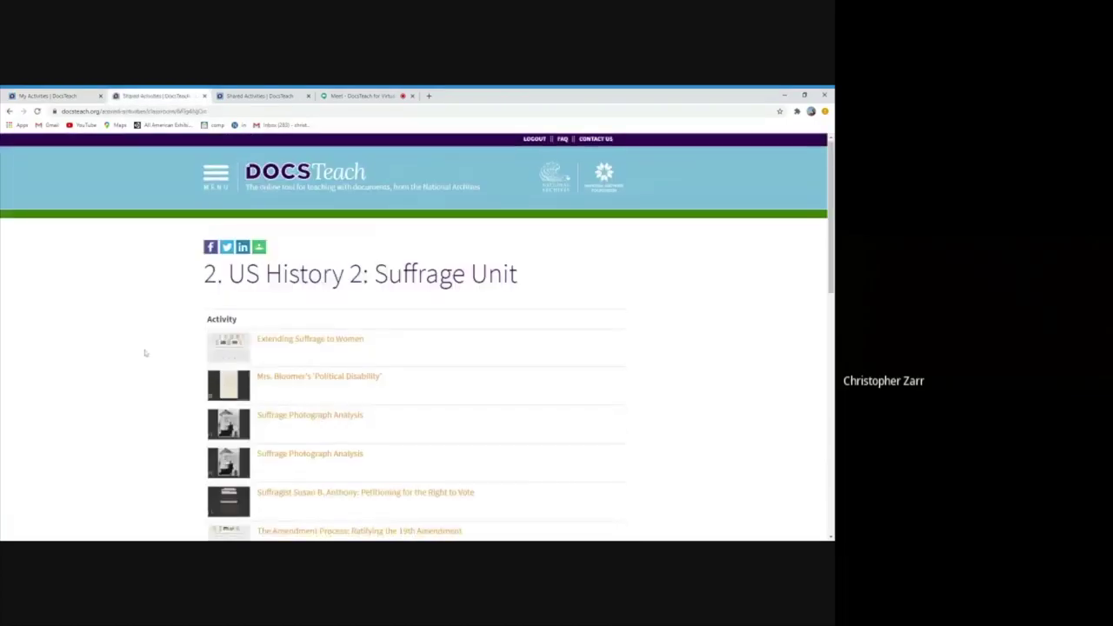
scroll(143, 353, "down", 2)
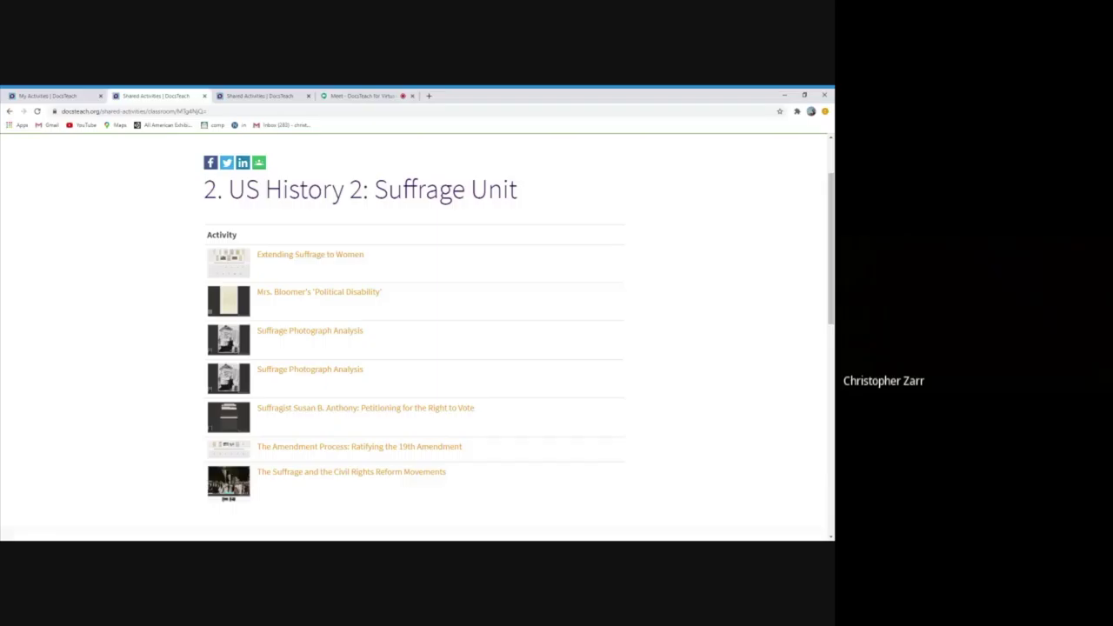
left_click(147, 111)
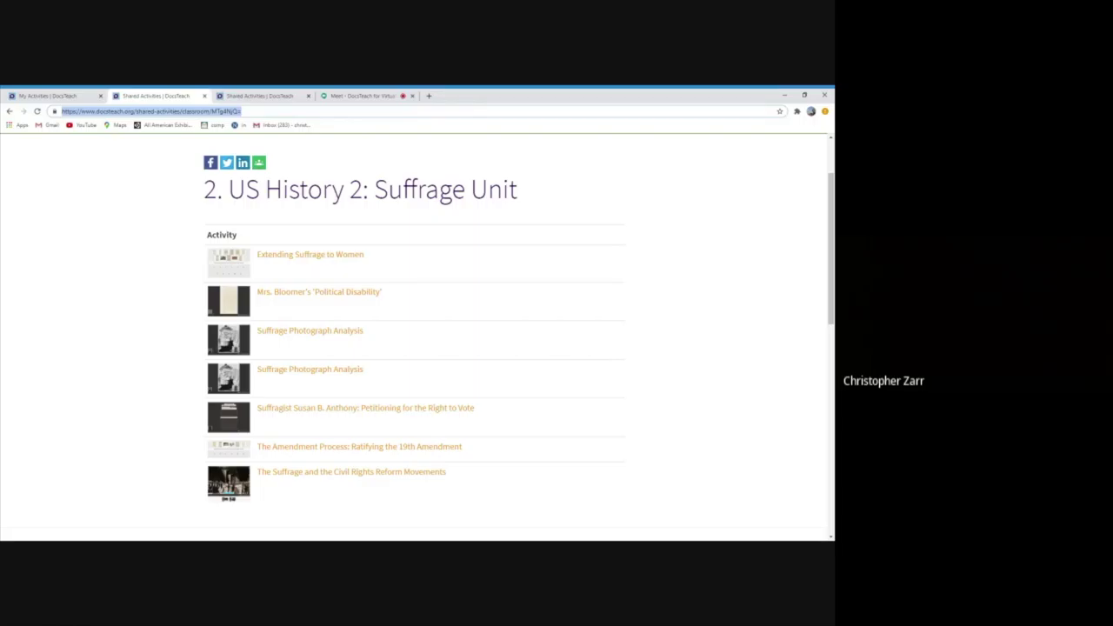
scroll(417, 330, "up", 2)
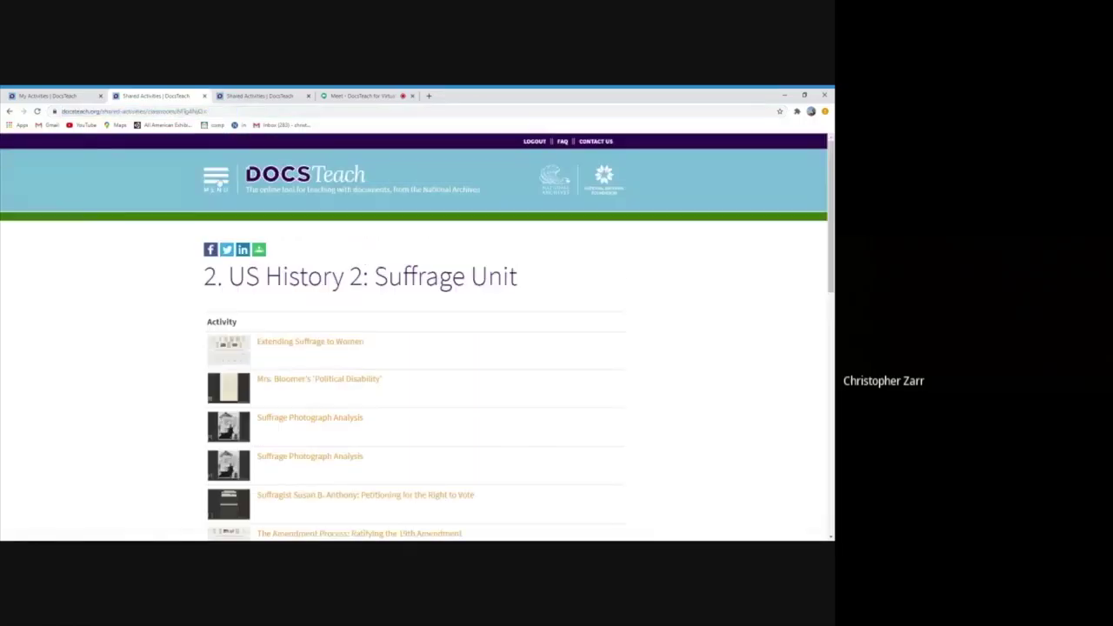
Browse Documents and Find & Use Activities from the menu, ending on the Activity Tools page
left_click(216, 179)
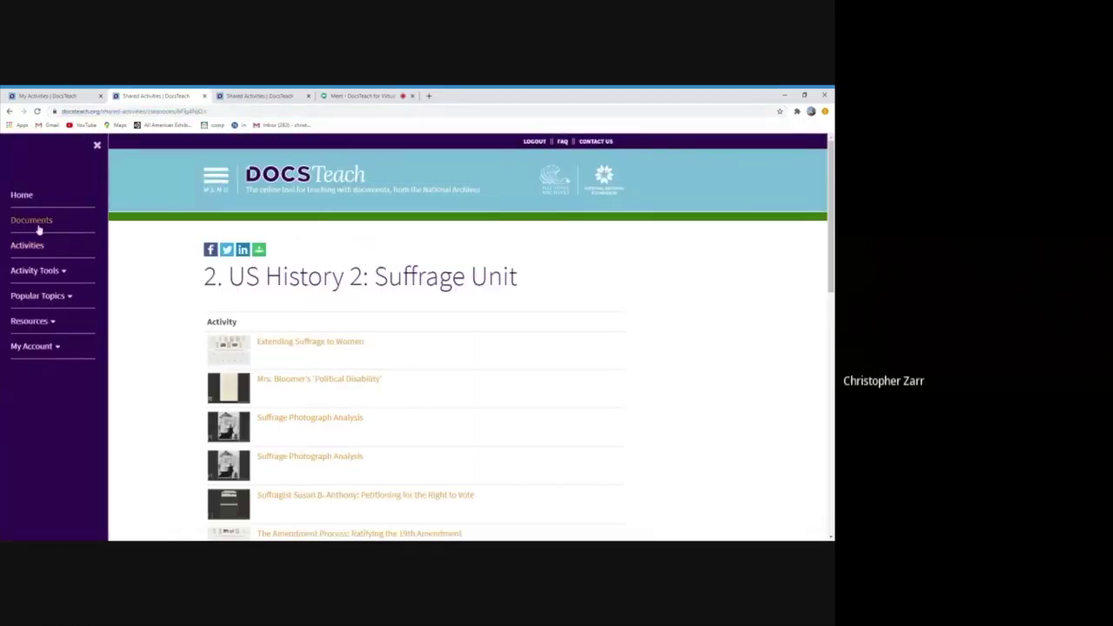
left_click(38, 226)
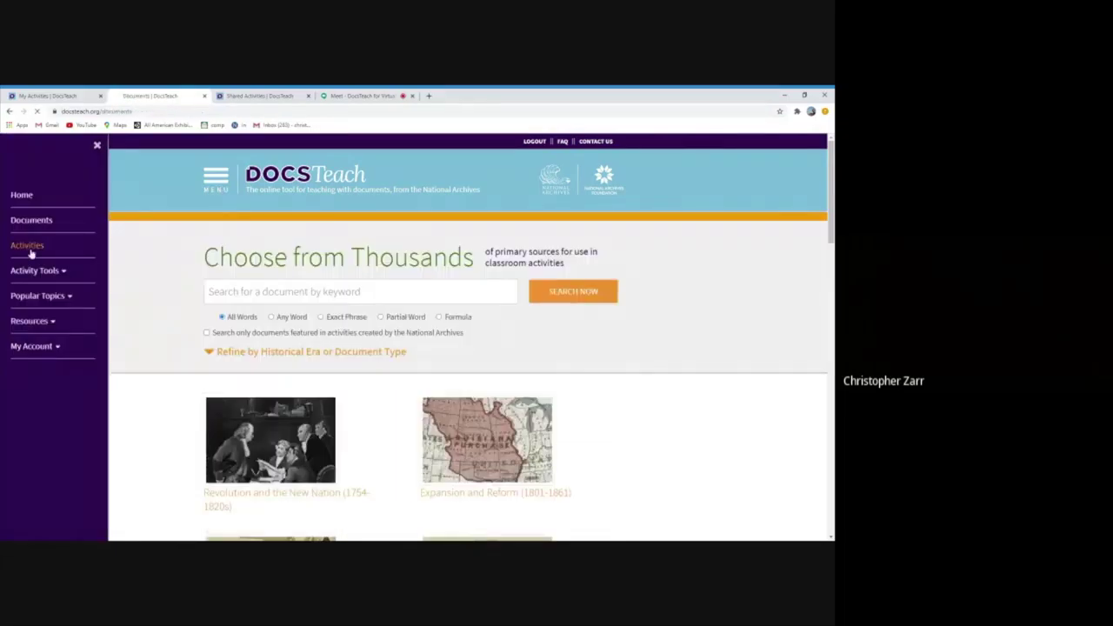
left_click(31, 250)
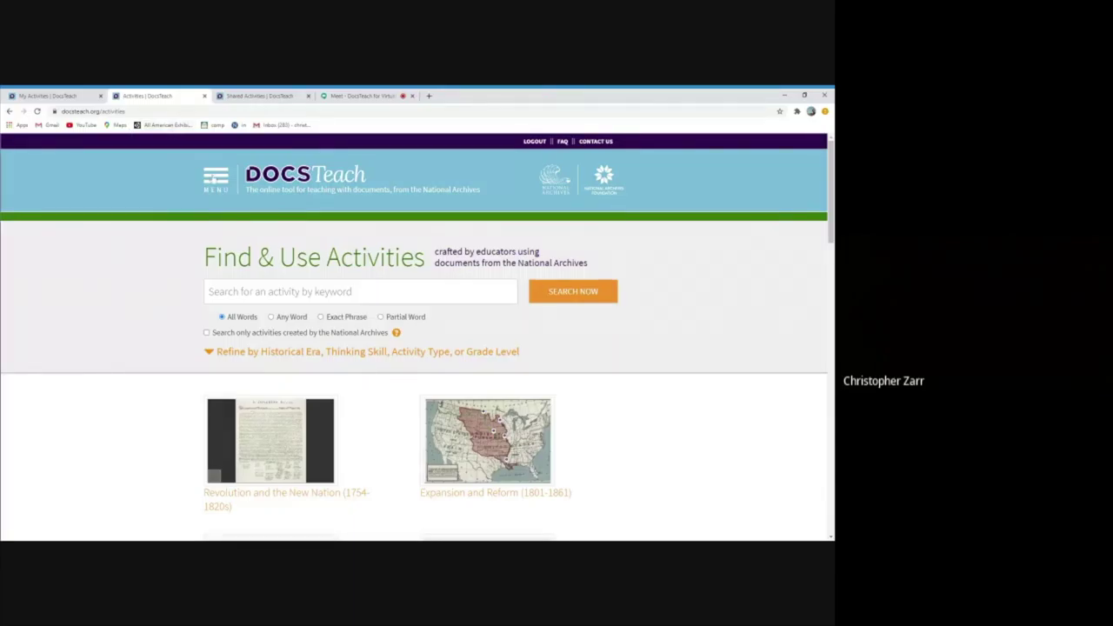
left_click(213, 178)
left_click(38, 274)
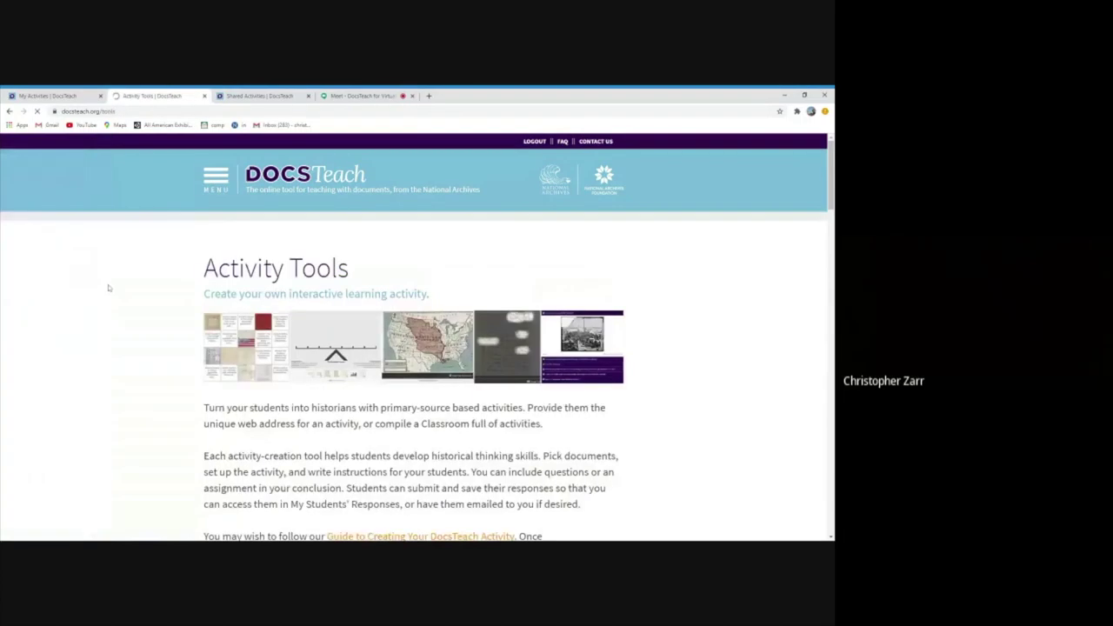
scroll(109, 287, "down", 1)
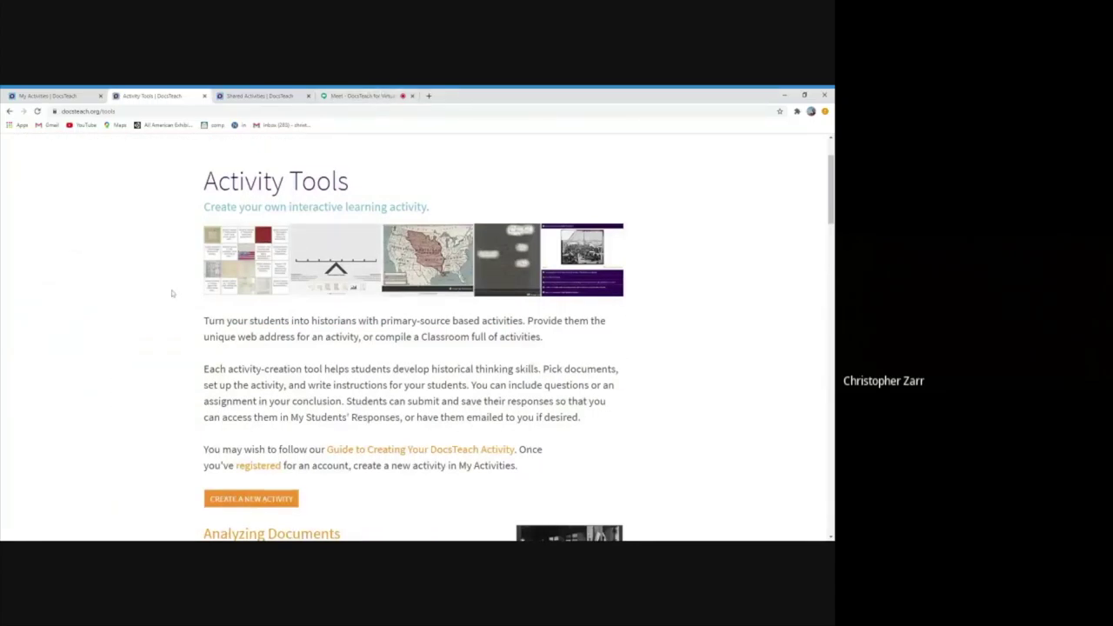
scroll(172, 293, "down", 3)
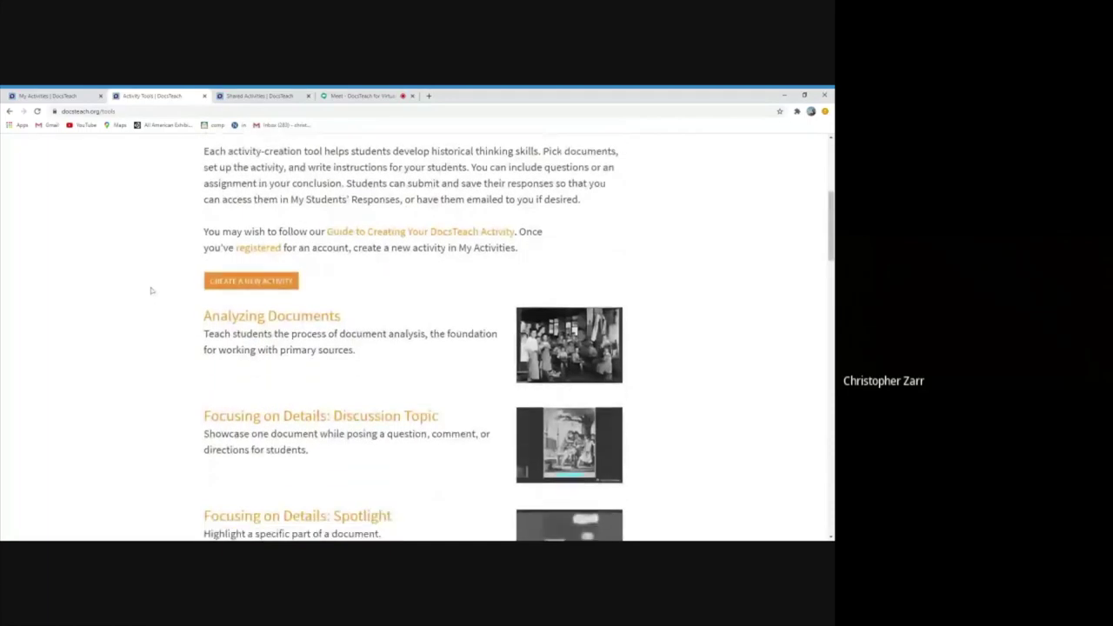
scroll(151, 290, "down", 2)
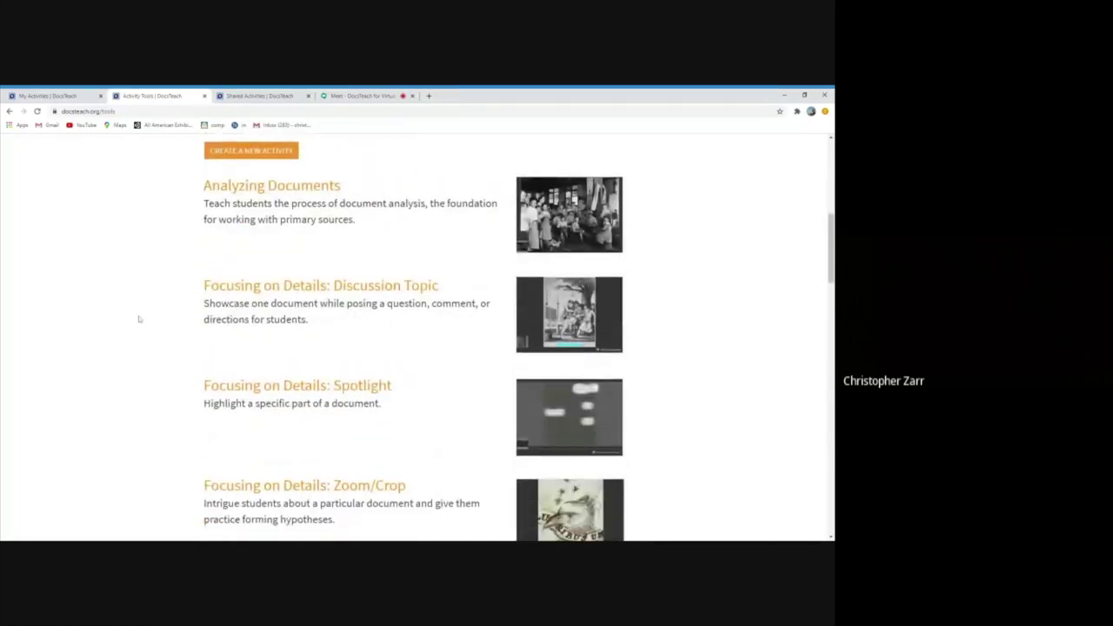
scroll(157, 313, "down", 1)
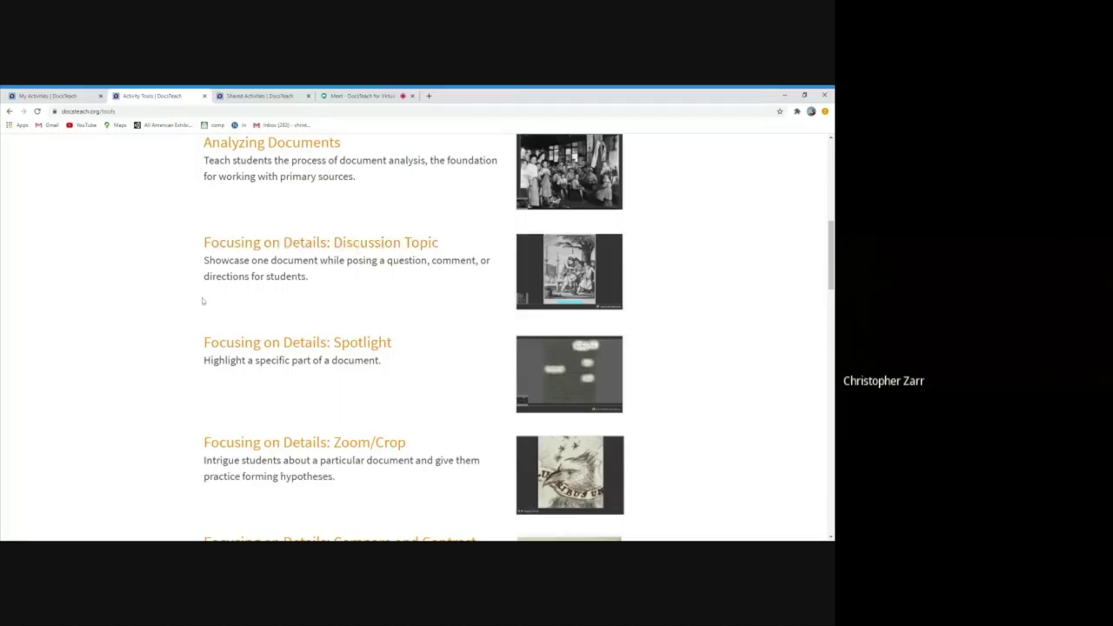
scroll(139, 333, "down", 1)
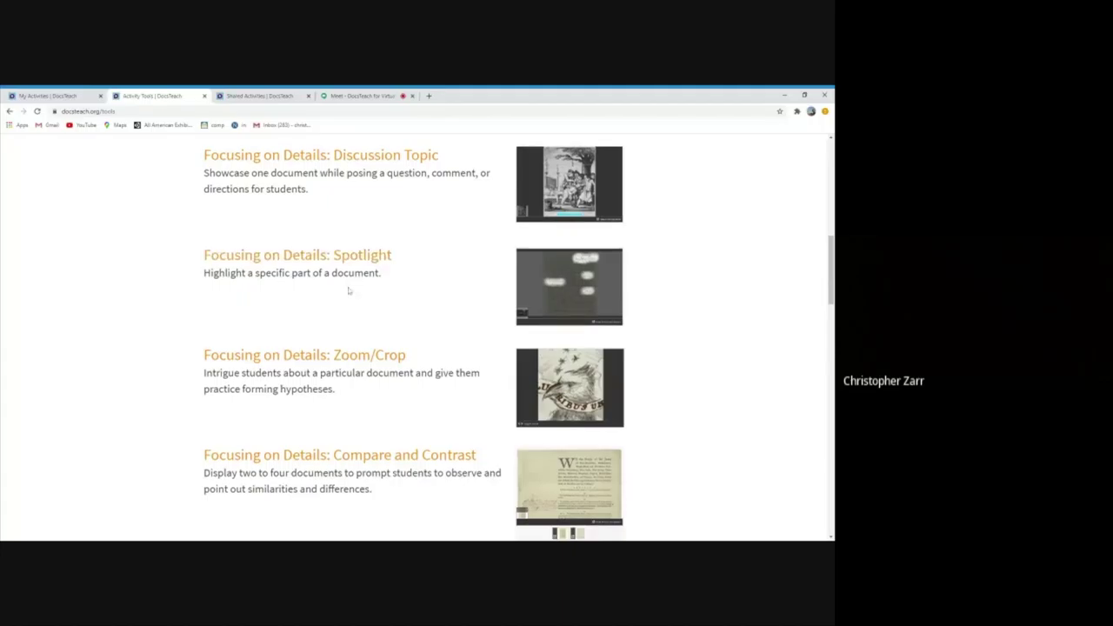
scroll(356, 287, "down", 1)
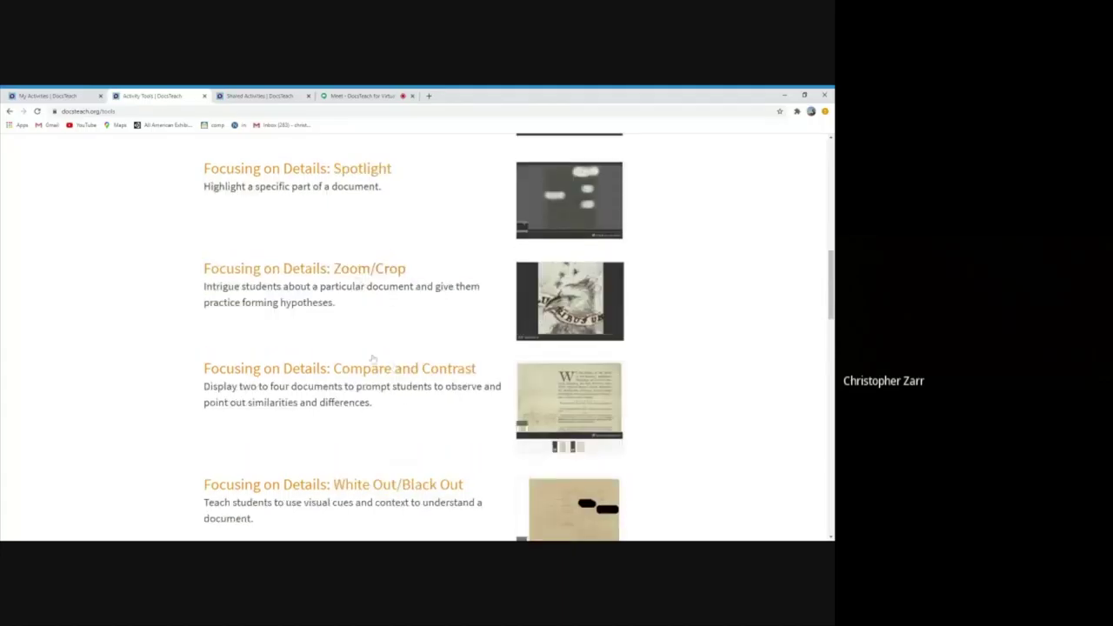
scroll(369, 365, "down", 1)
scroll(108, 288, "up", 1)
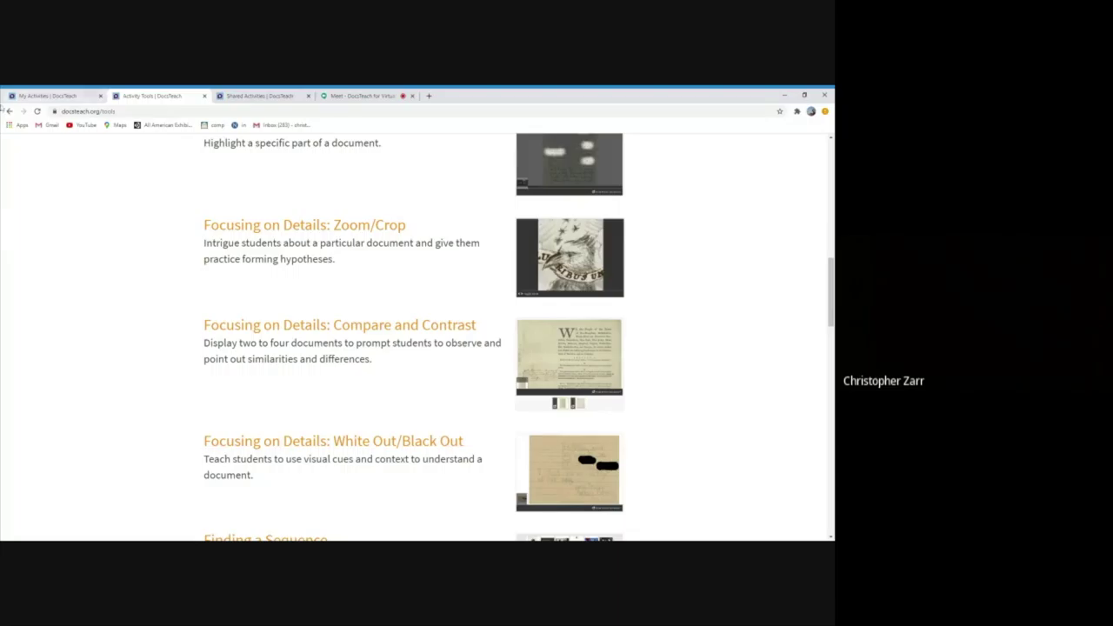
scroll(117, 362, "down", 2)
scroll(116, 362, "down", 3)
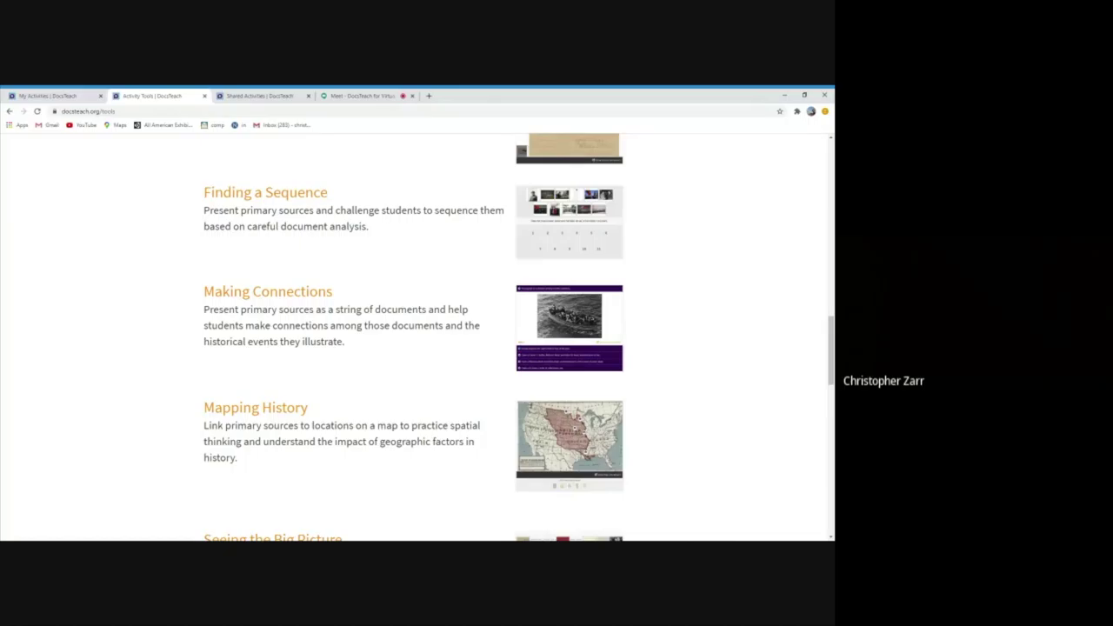
scroll(113, 339, "down", 2)
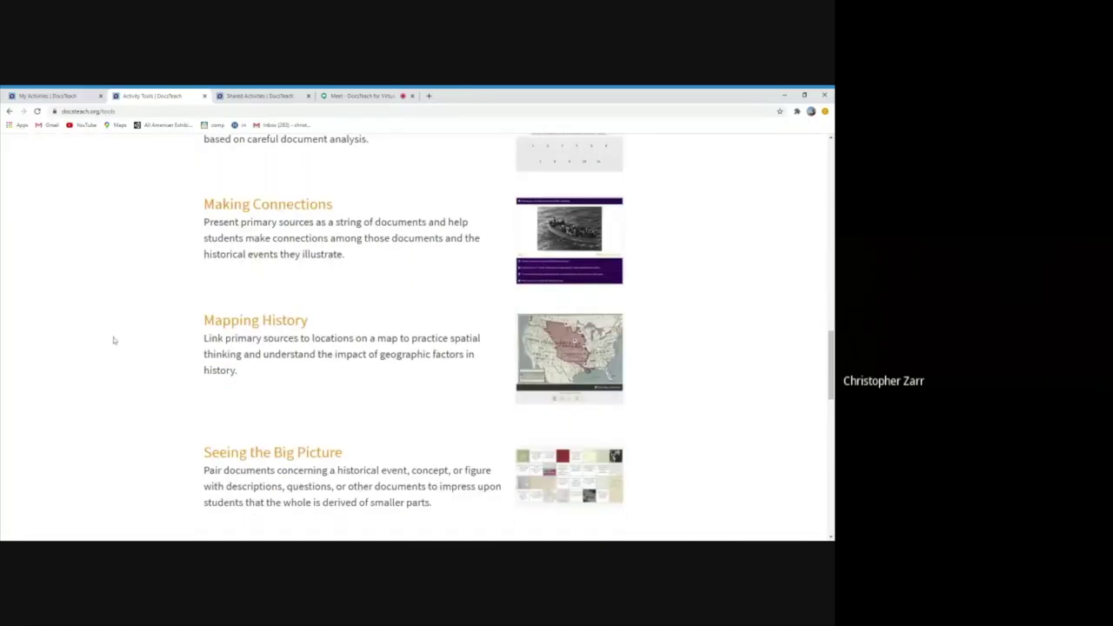
scroll(113, 340, "down", 5)
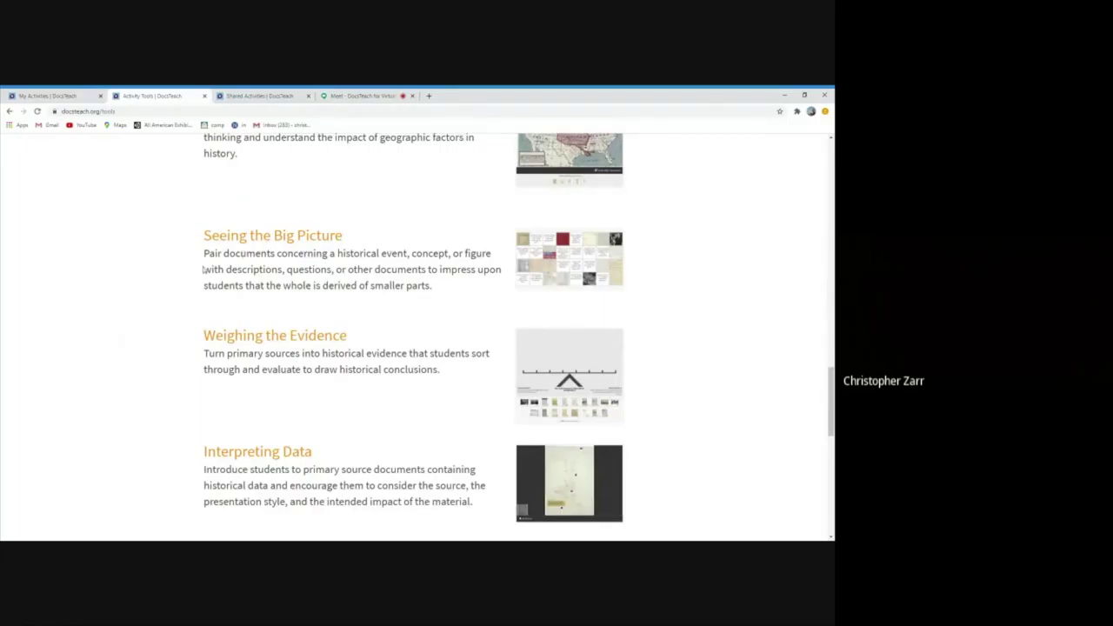
scroll(203, 270, "up", 1)
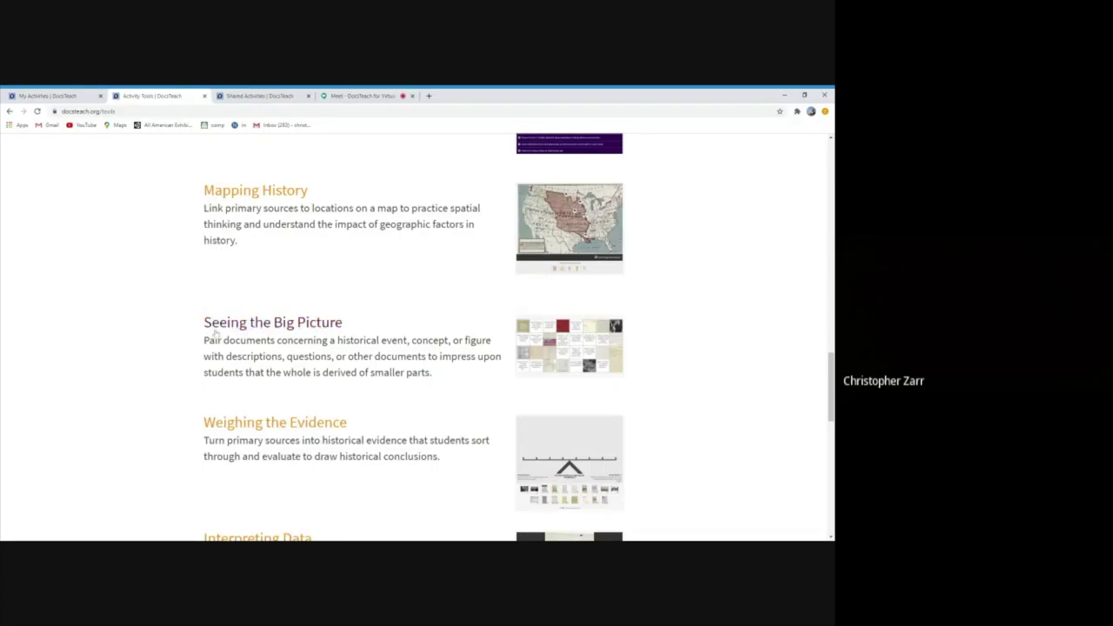
scroll(217, 339, "up", 8)
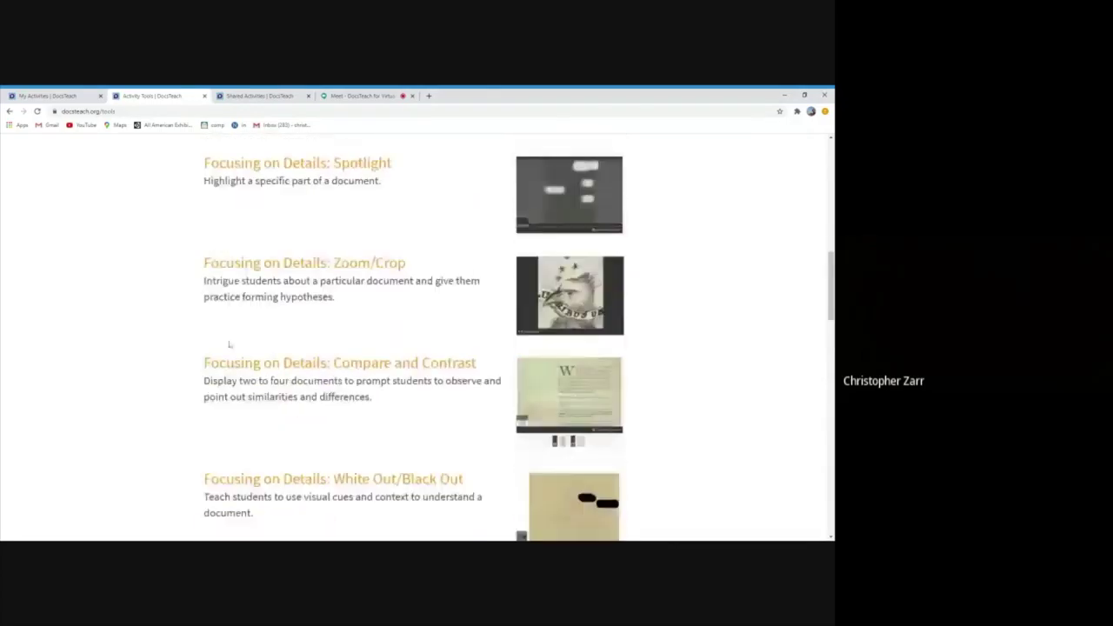
scroll(229, 344, "up", 10)
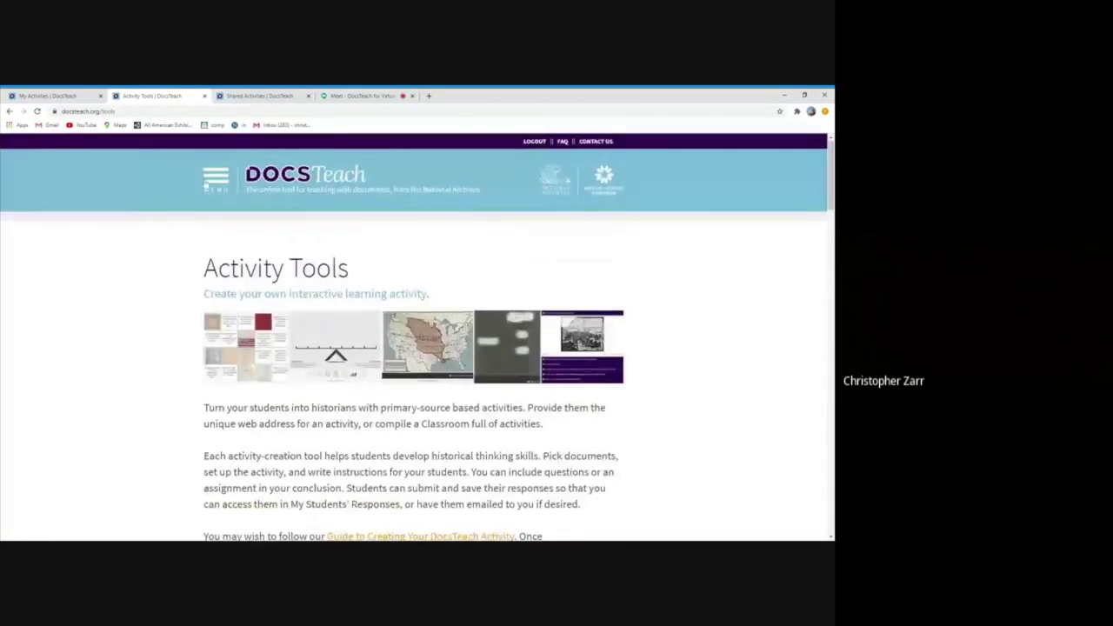
Search the activities for 'mrs. bloomer'
left_click(207, 182)
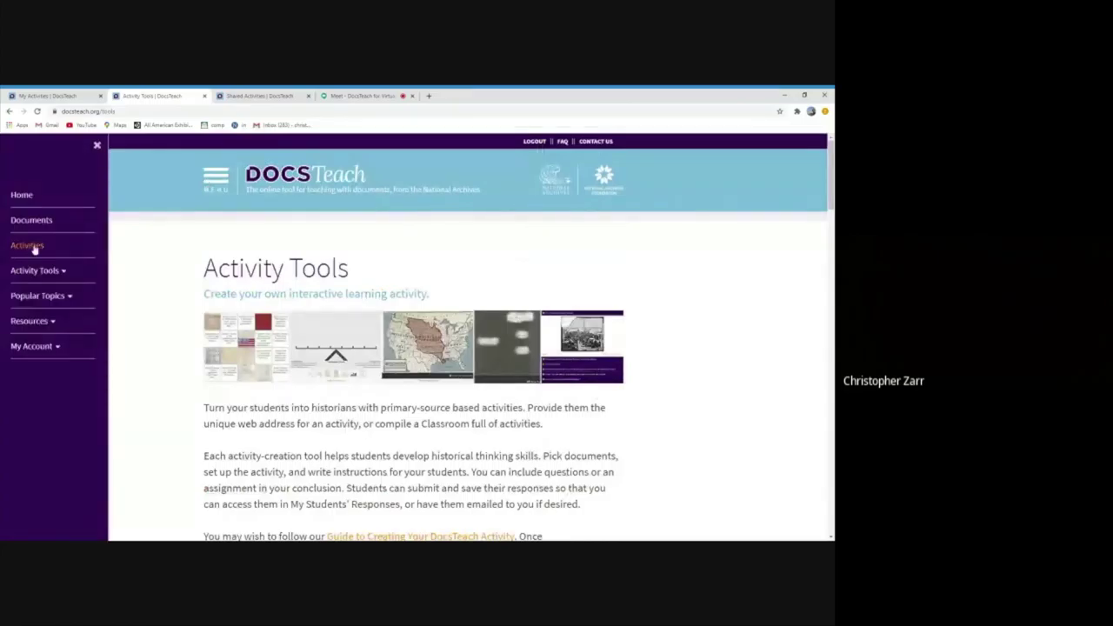
left_click(35, 248)
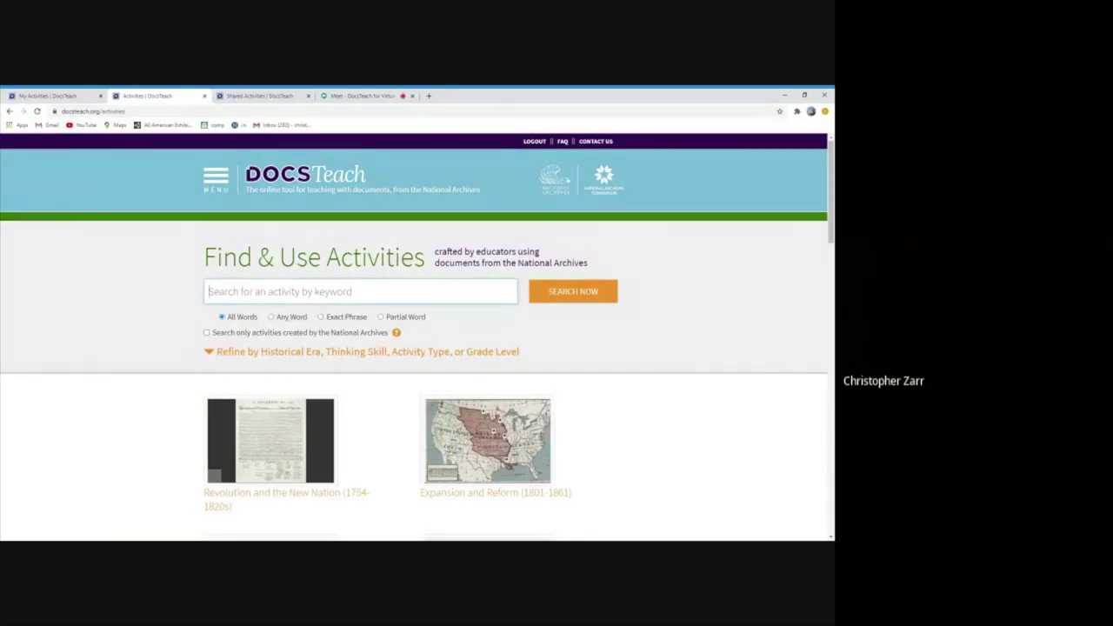
type("mrs. bloomer")
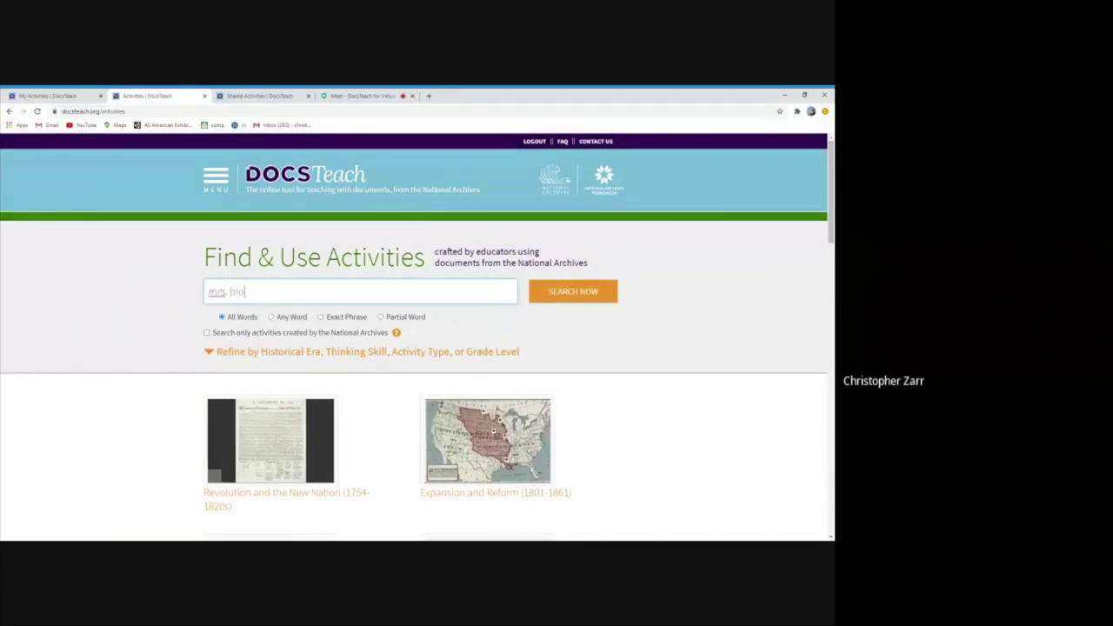
key("Return")
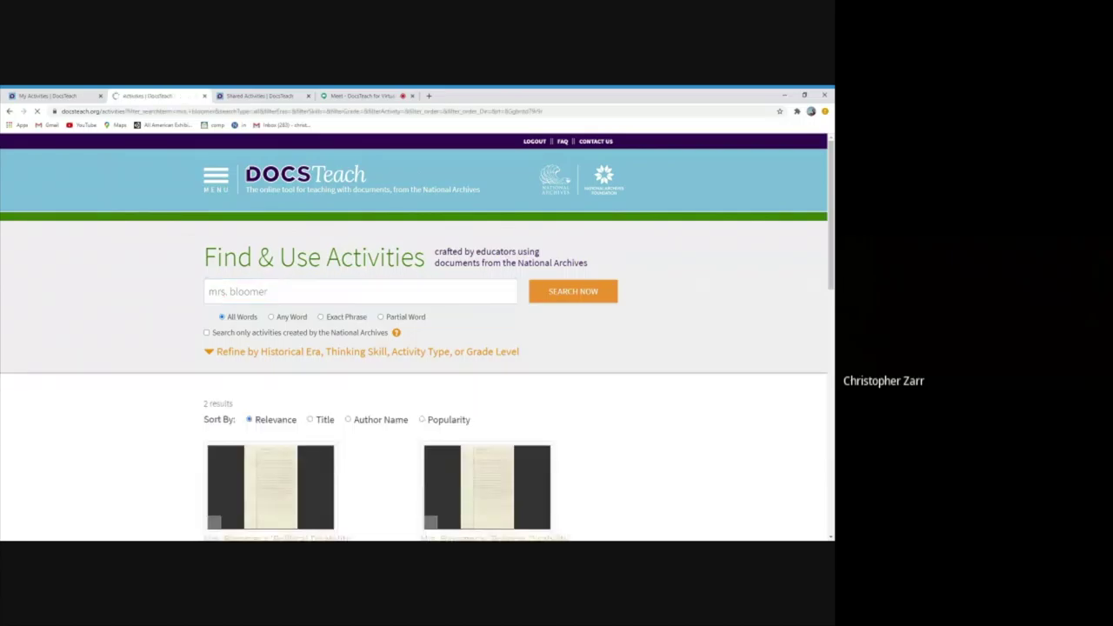
Open the Mrs. Bloomer's 'Political Disability' result, highlight its activity type, and scroll through it
scroll(201, 288, "down", 3)
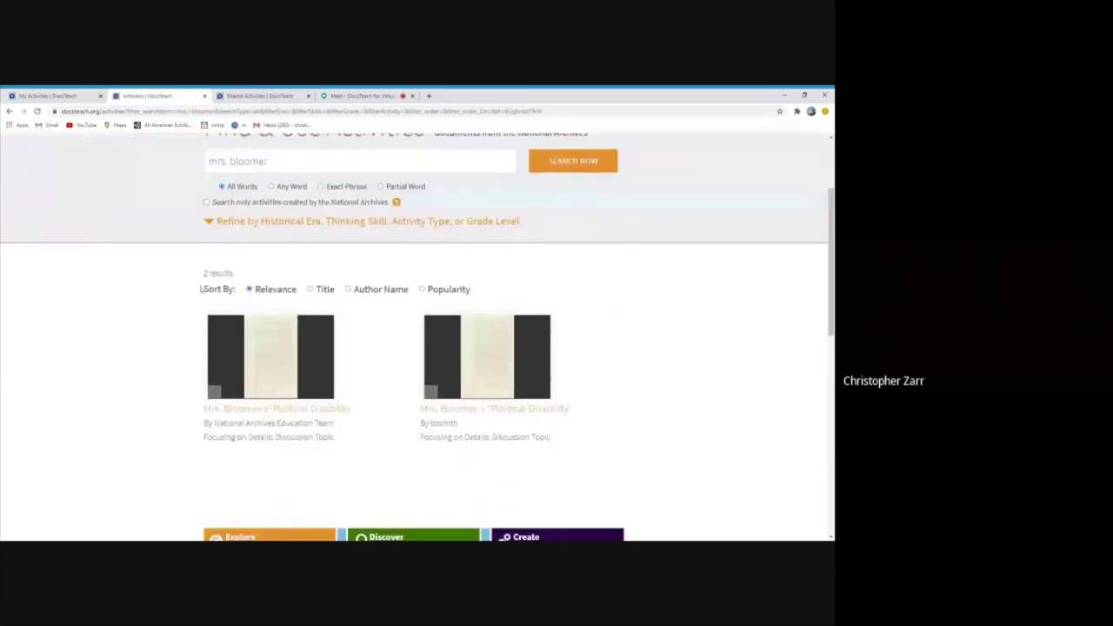
left_click(266, 340)
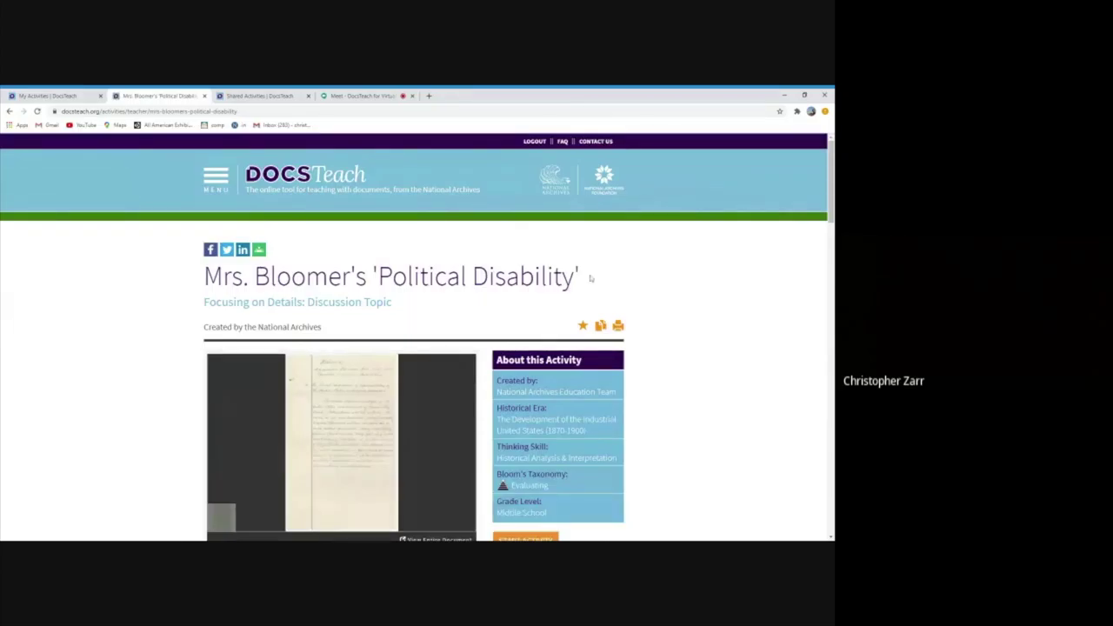
left_click_drag(204, 302, 397, 304)
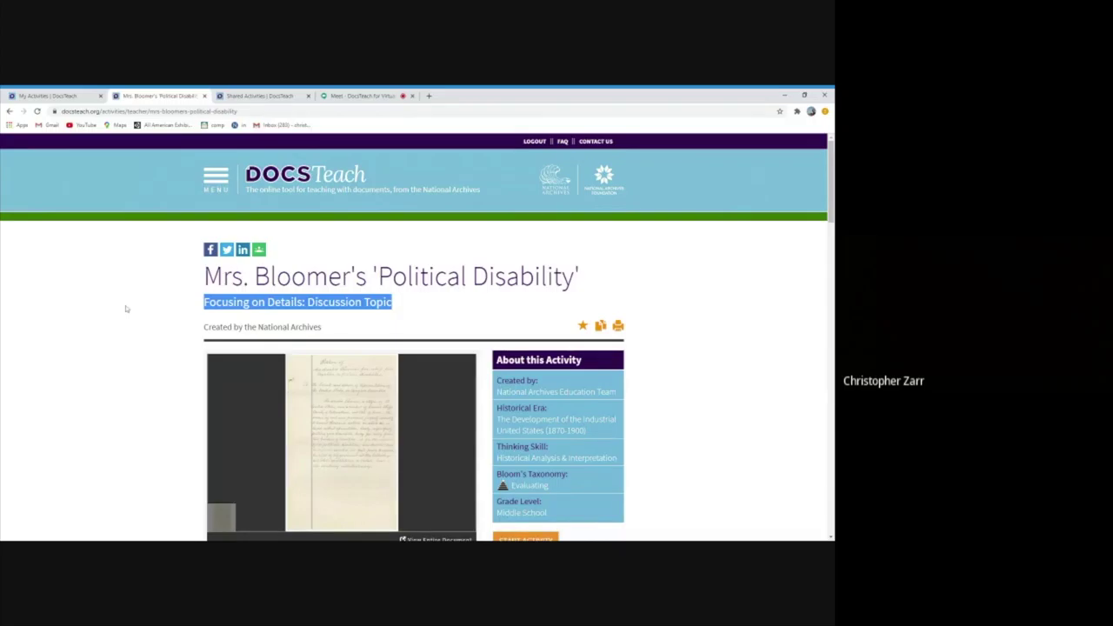
scroll(126, 310, "down", 2)
scroll(264, 287, "down", 1)
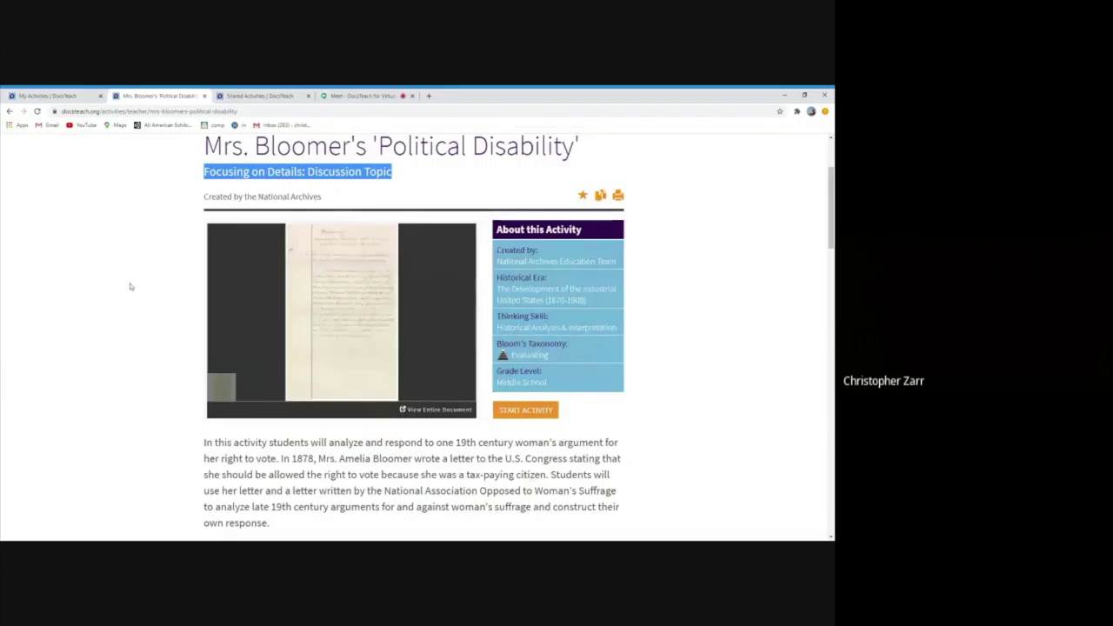
scroll(133, 284, "down", 1)
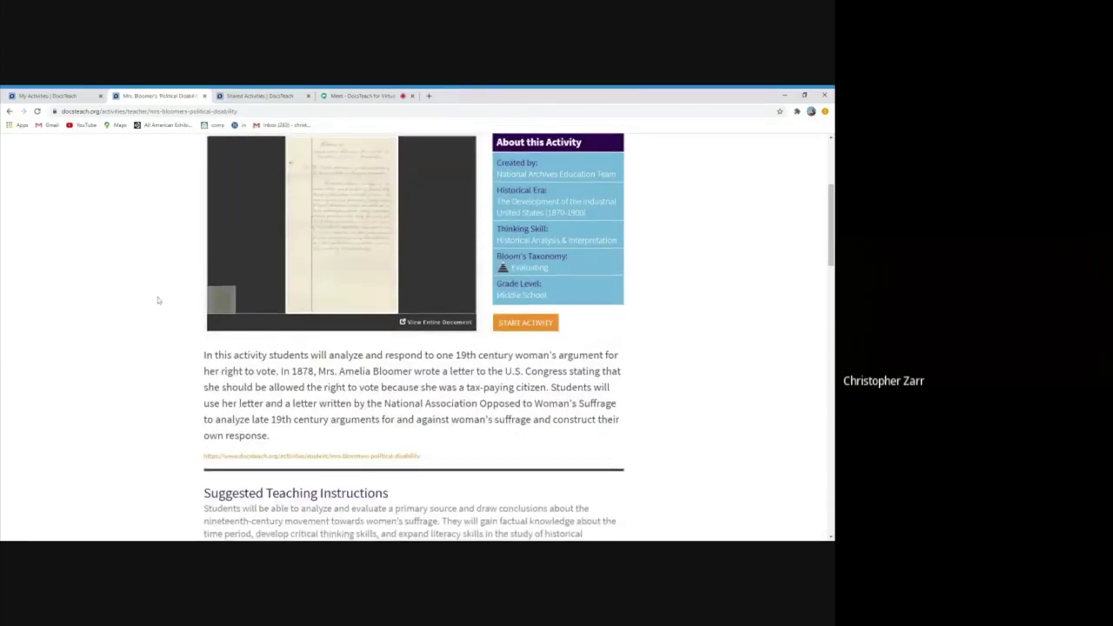
scroll(149, 299, "down", 2)
scroll(148, 299, "down", 2)
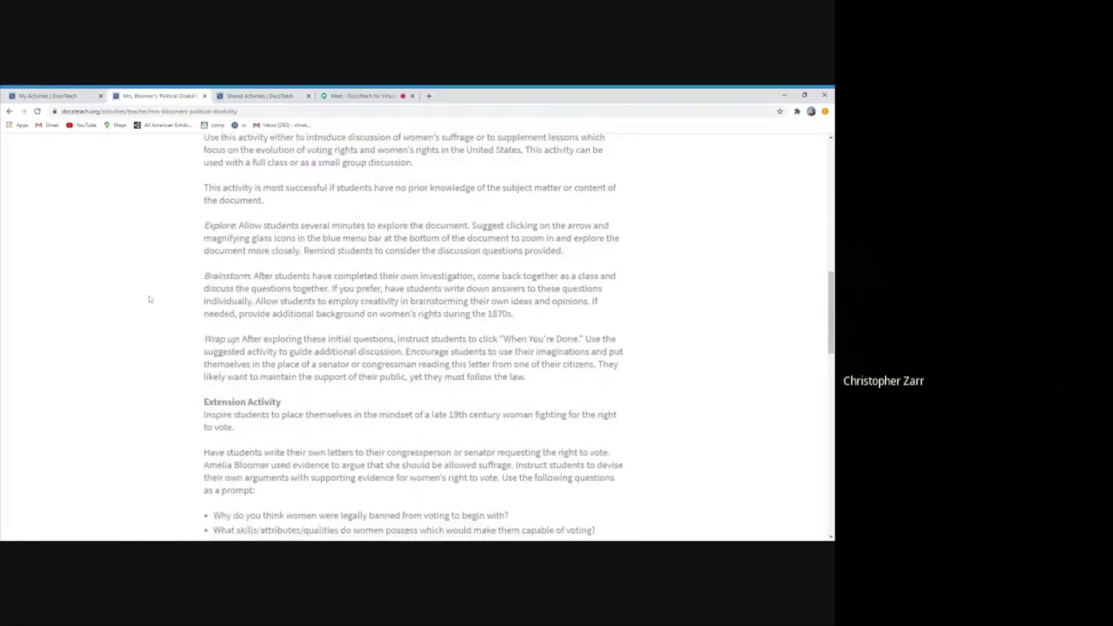
scroll(149, 299, "up", 3)
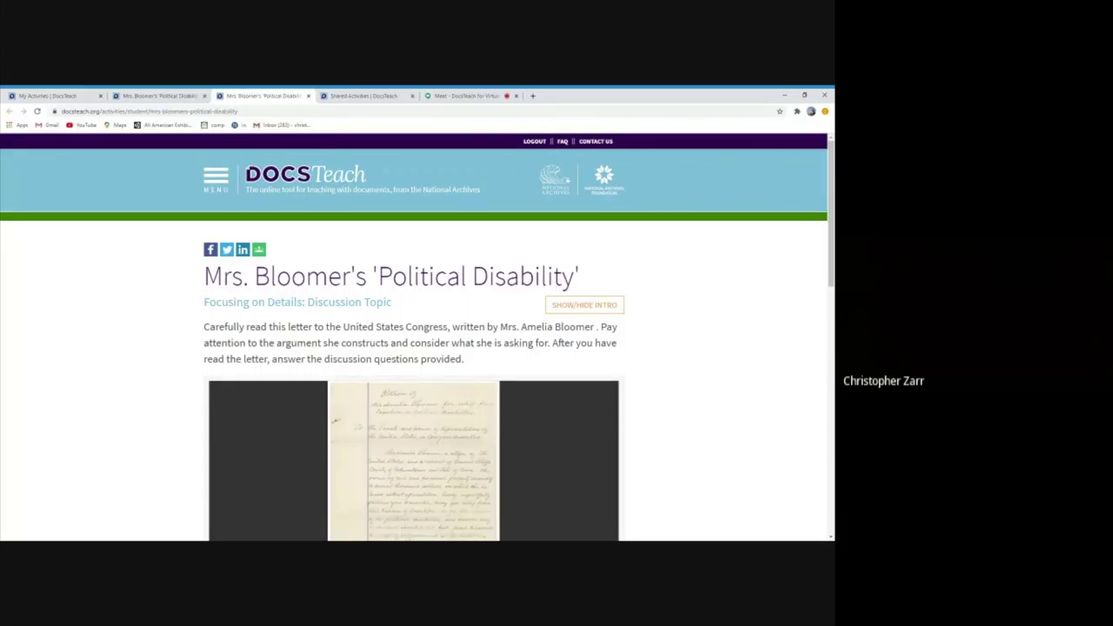
Highlight the student instructions and the phrase about her argument in the intro text
scroll(413, 347, "down", 1)
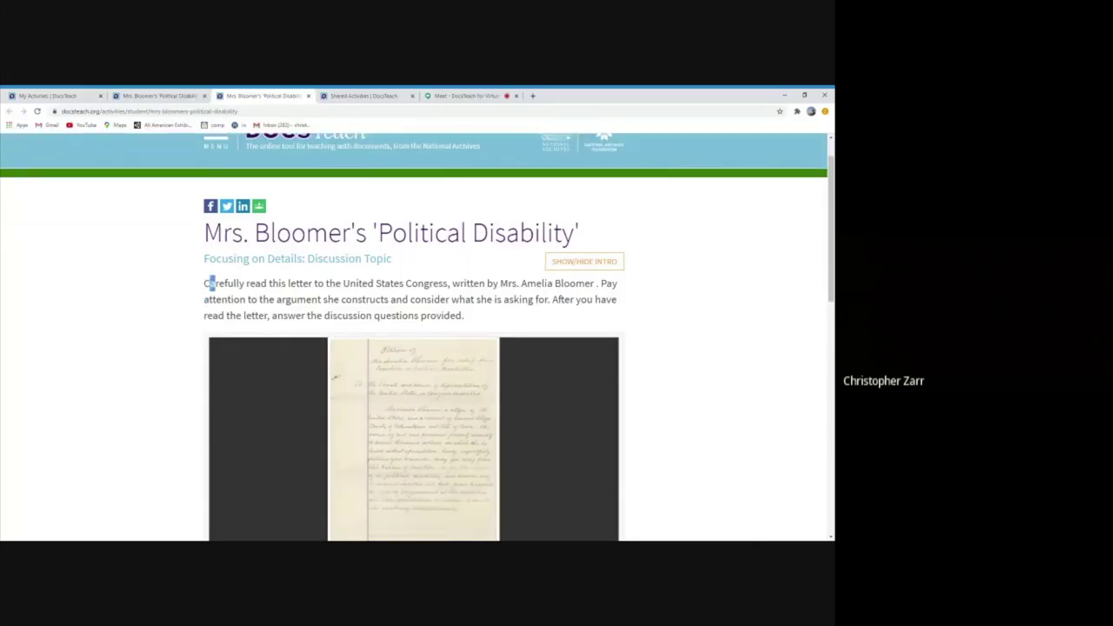
left_click_drag(210, 284, 485, 320)
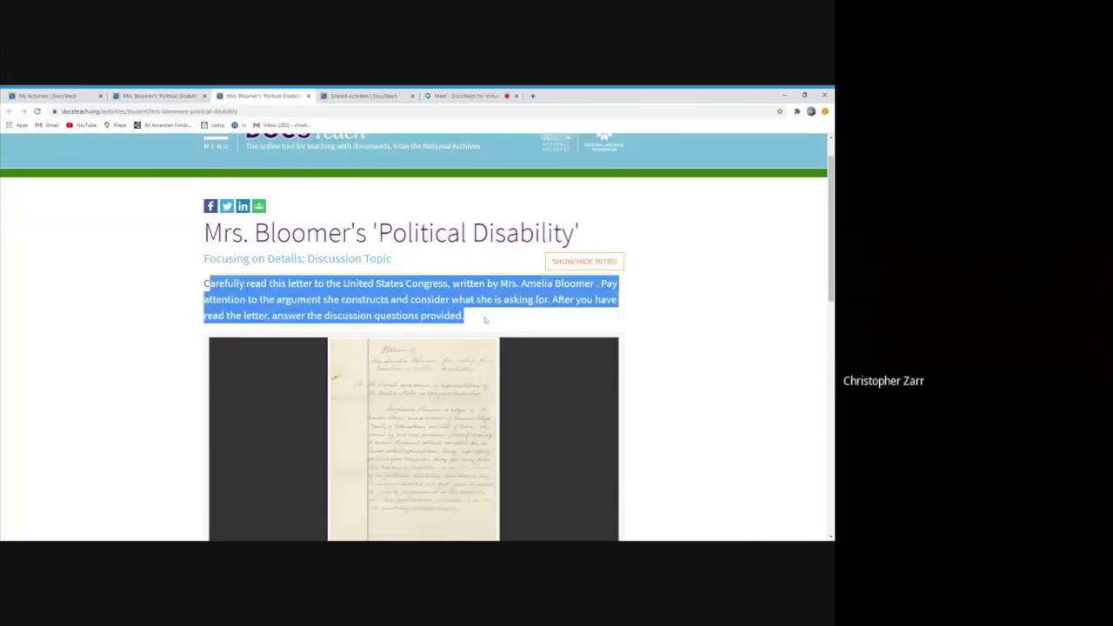
left_click(501, 317)
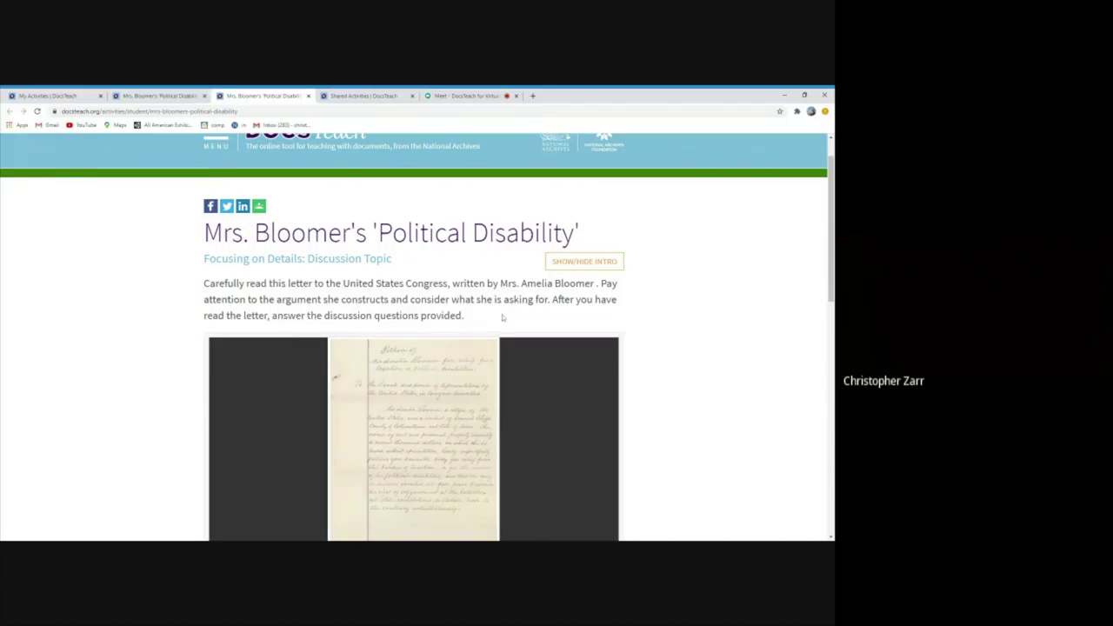
left_click_drag(258, 299, 546, 299)
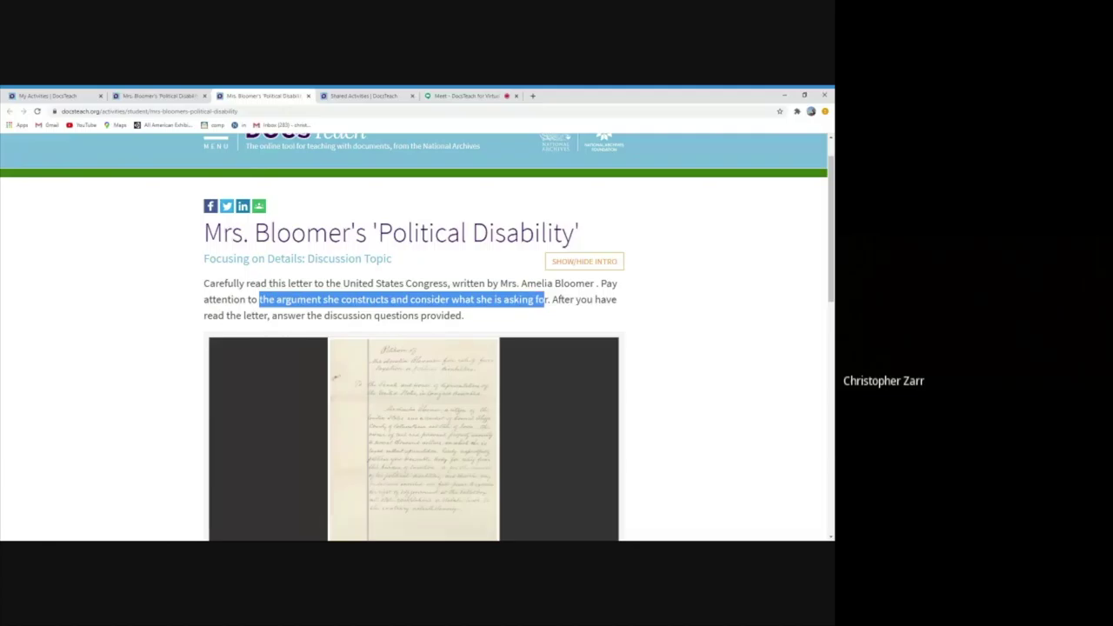
left_click(546, 299)
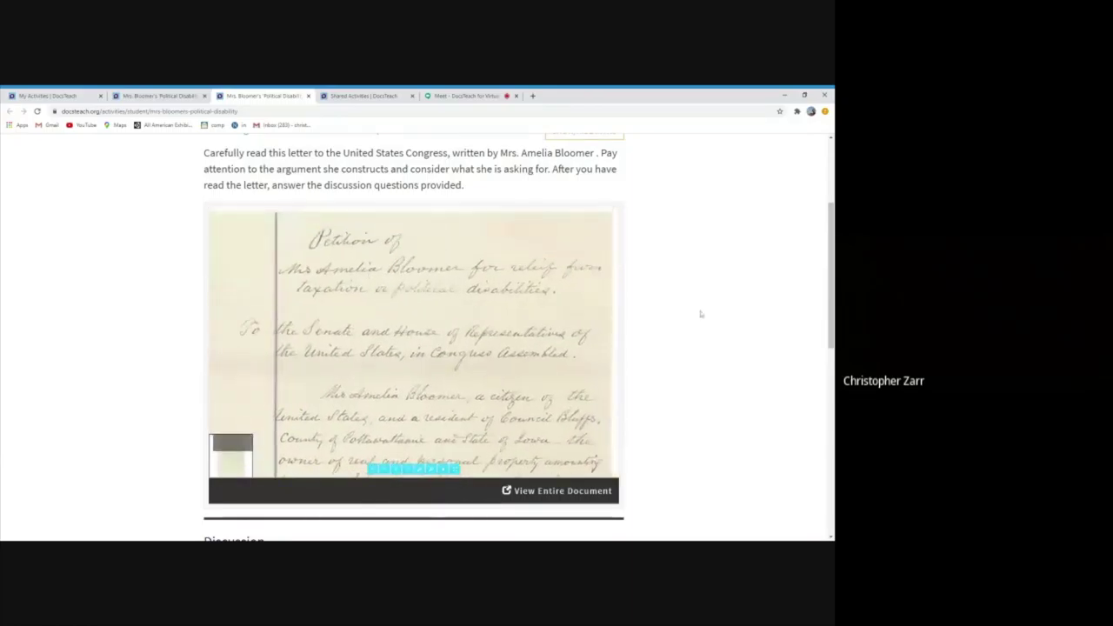
scroll(591, 321, "up", 2)
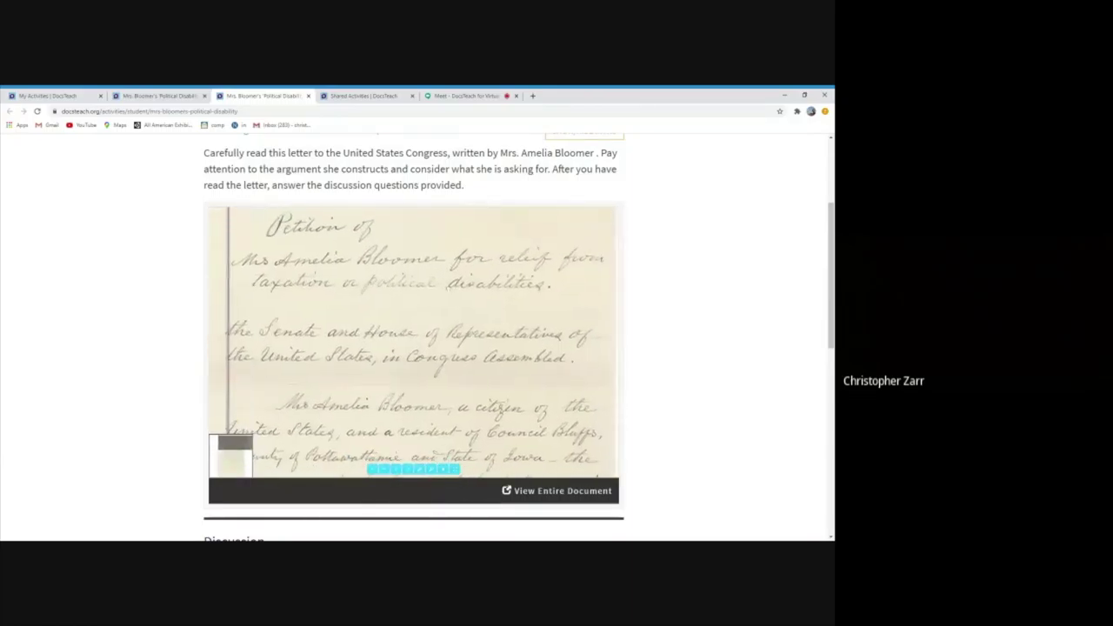
Read down through Mrs. Bloomer's letter and scroll to the four Discussion questions
key("Down")
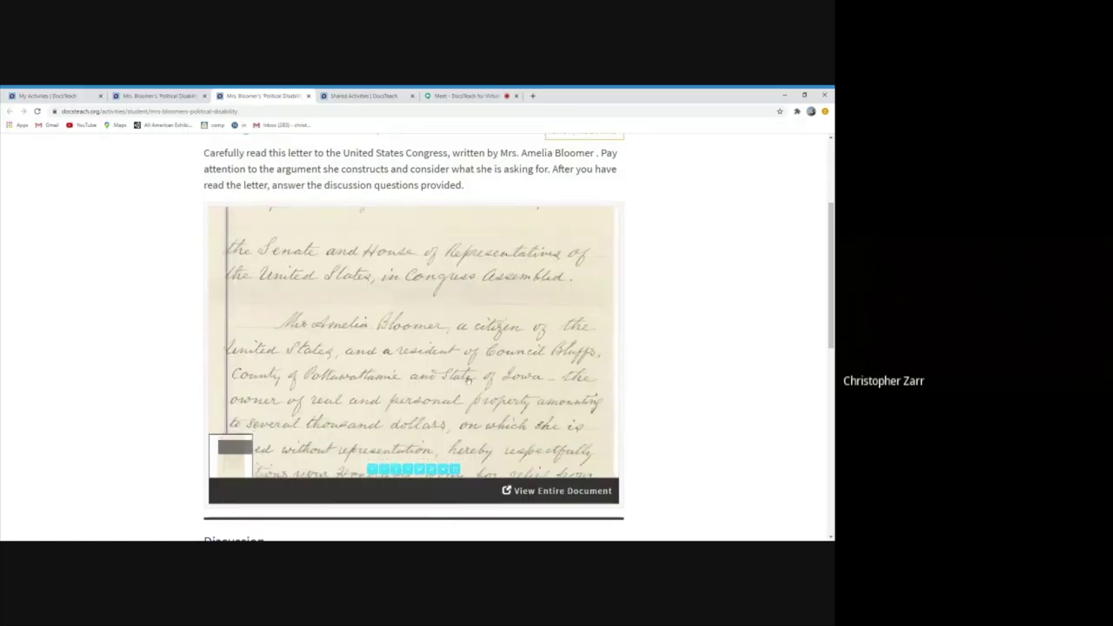
key("Down")
key("Down")
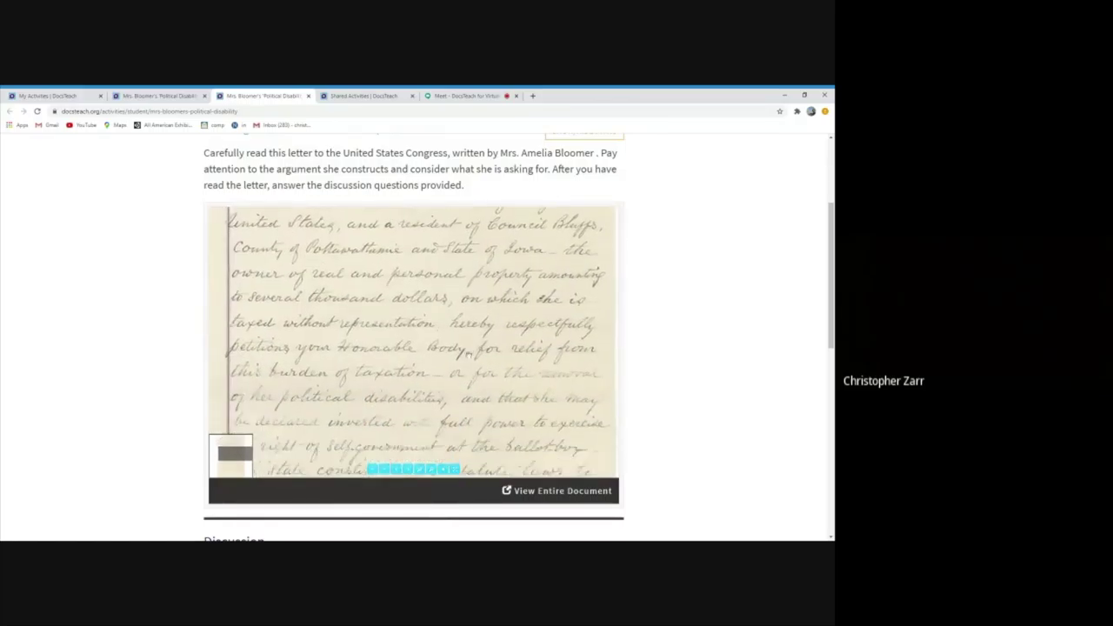
scroll(80, 365, "down", 3)
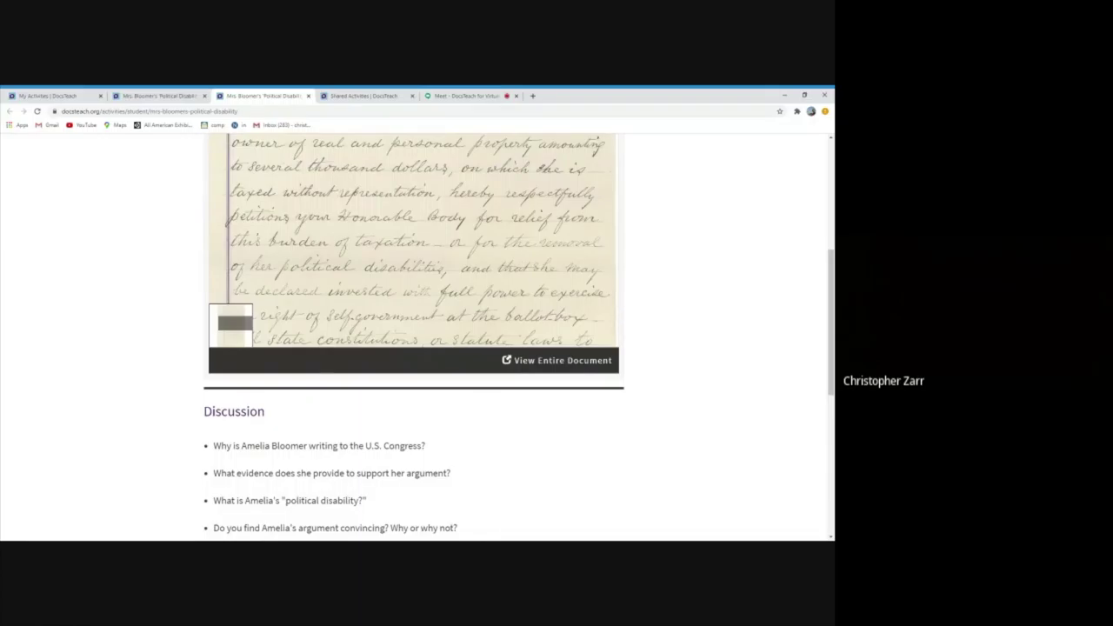
scroll(1, 274, "up", 1)
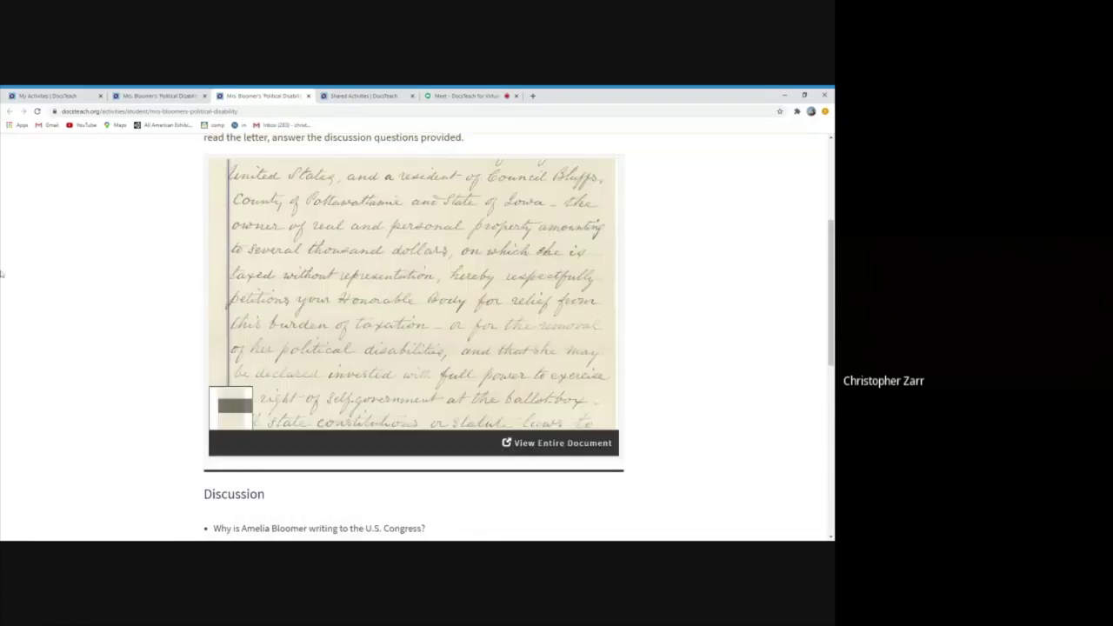
scroll(1, 274, "up", 1)
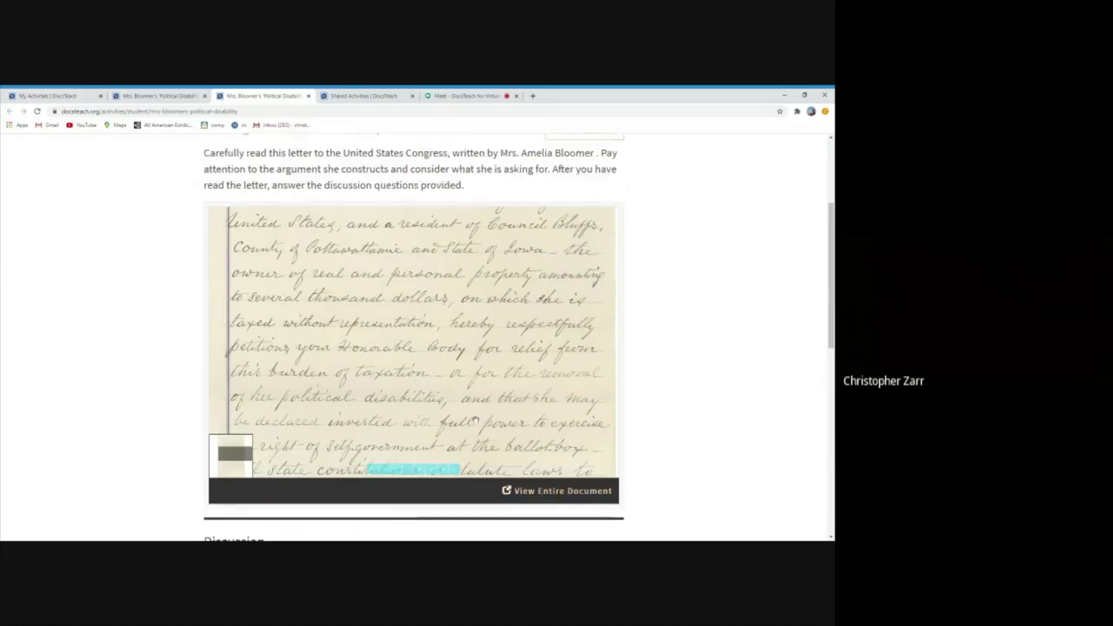
scroll(464, 307, "down", 5)
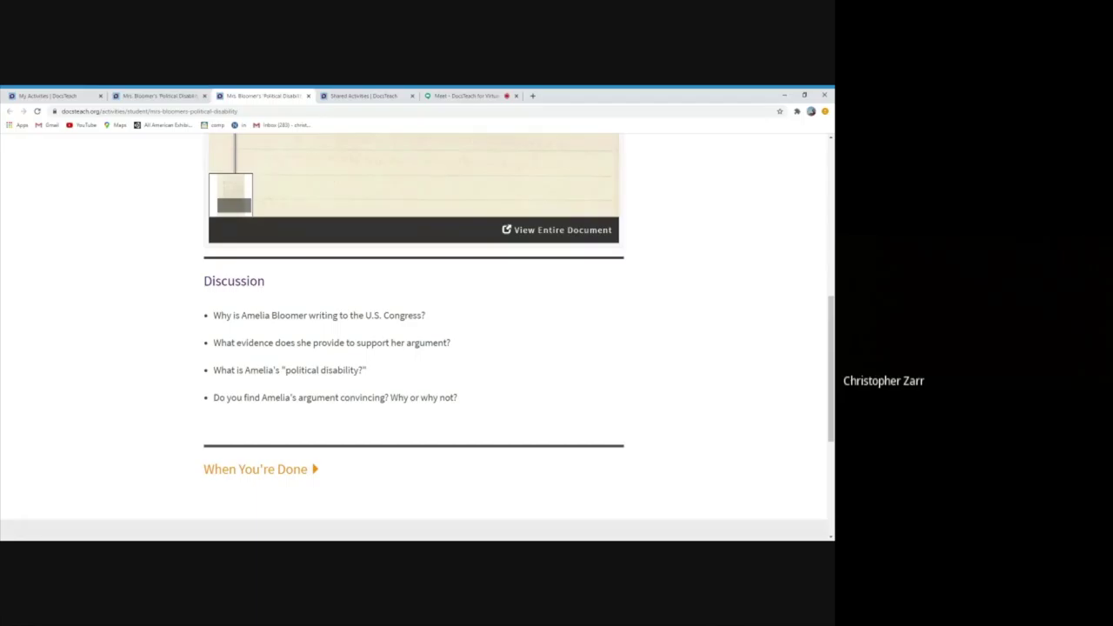
Expand When You're Done and enter the sender's name and the recipient's e-mail address
left_click(265, 470)
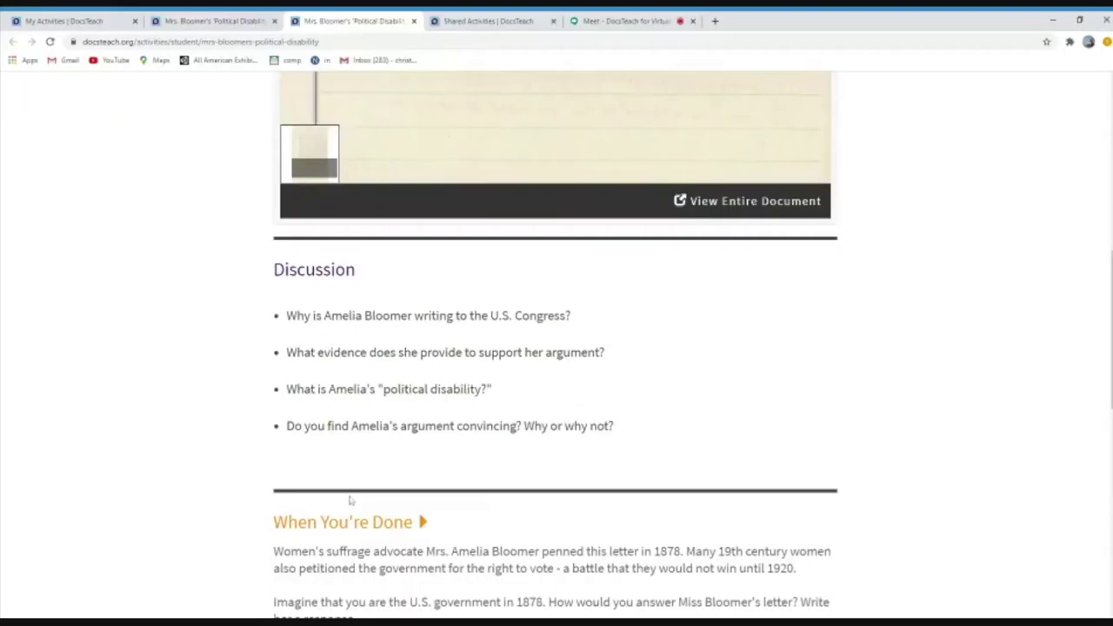
scroll(183, 412, "down", 4)
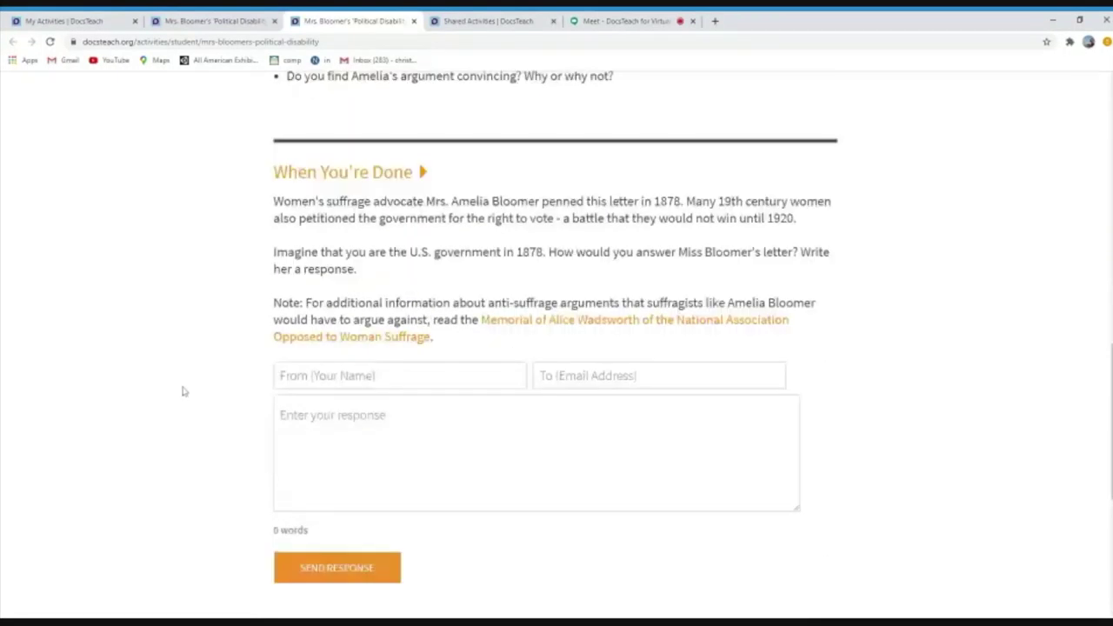
left_click_drag(274, 253, 356, 270)
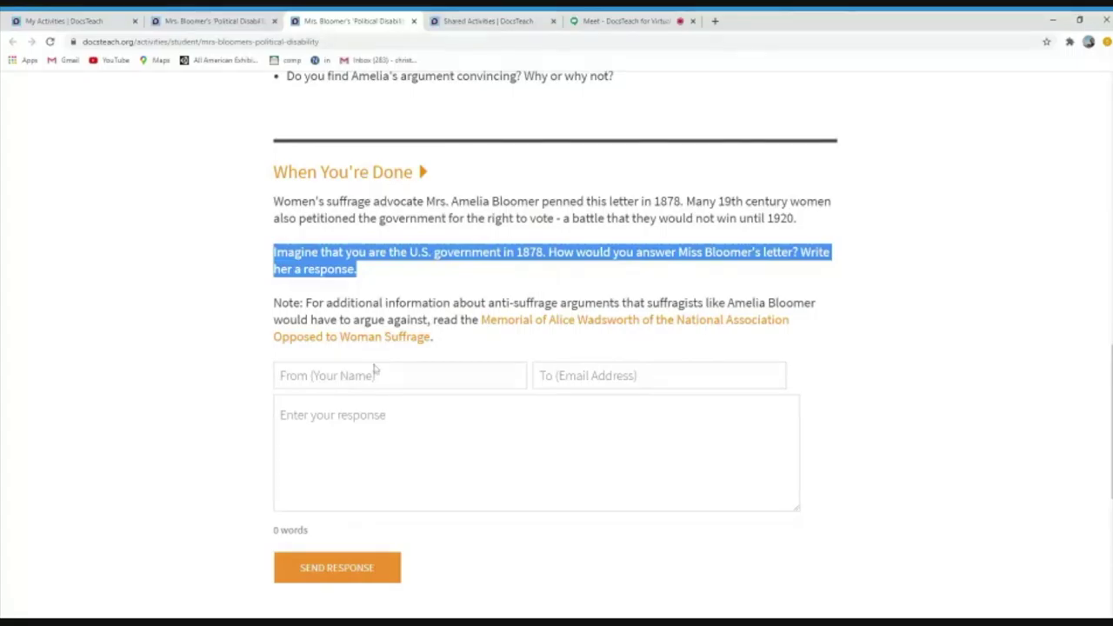
left_click(373, 375)
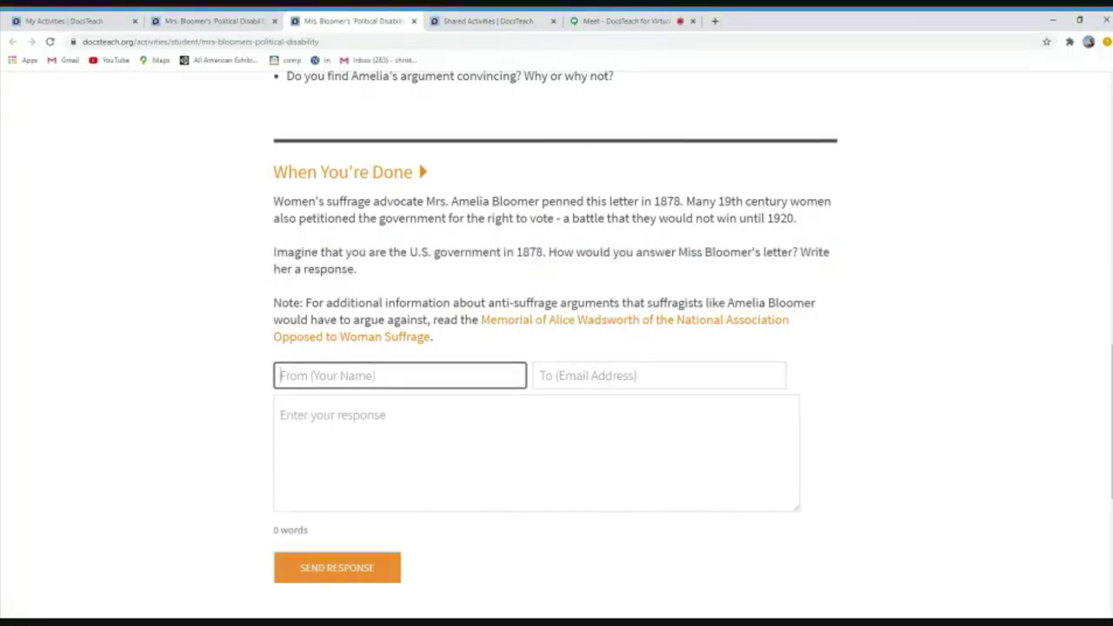
type("Benjamin")
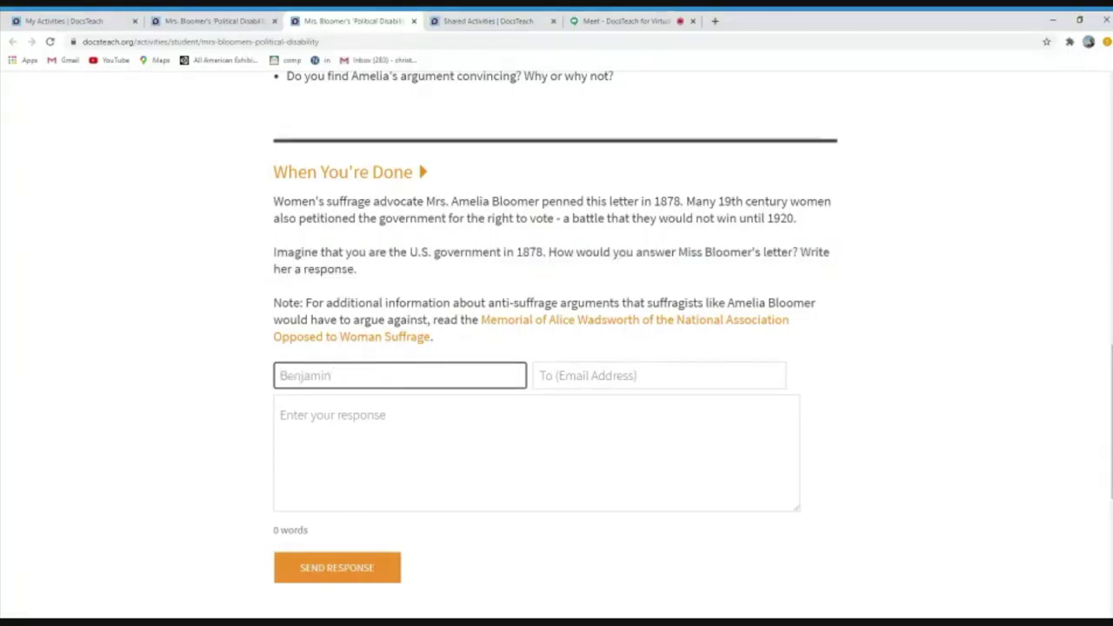
left_click(658, 375)
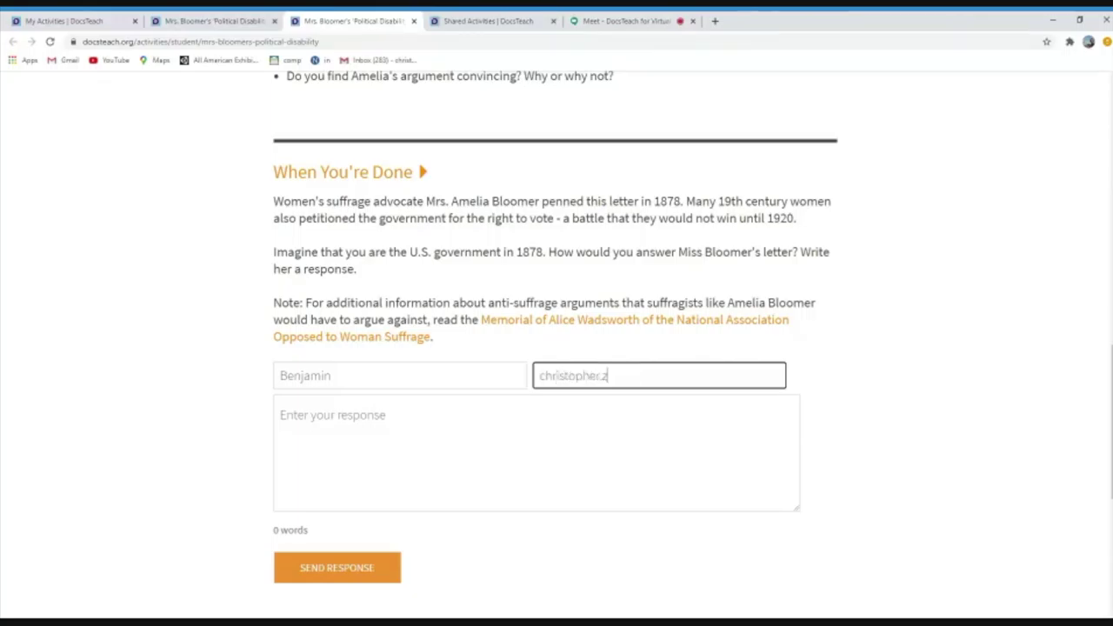
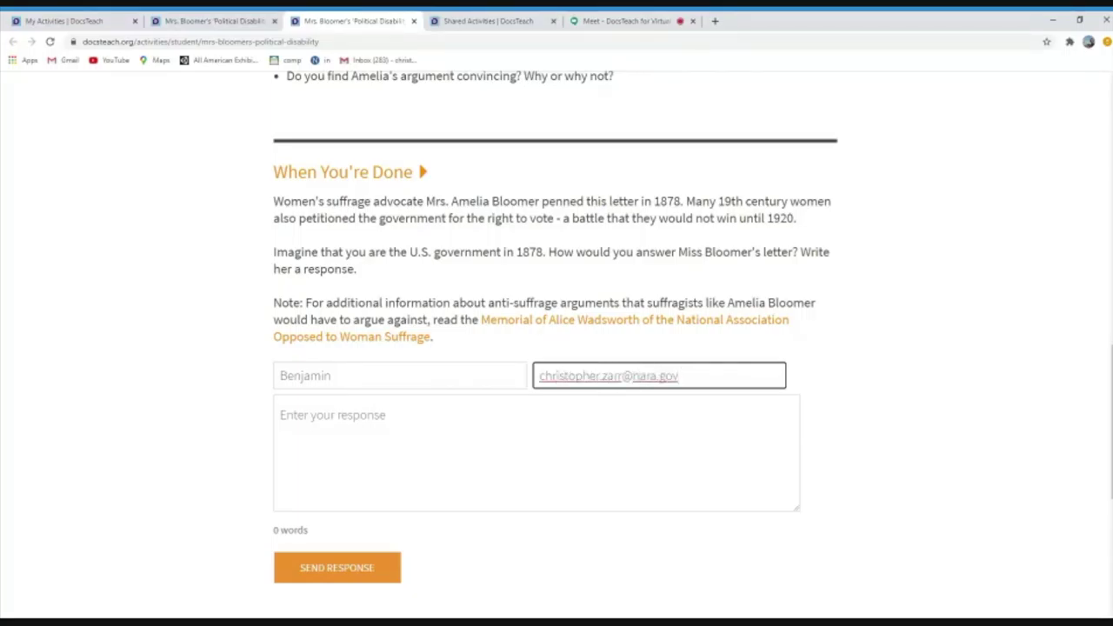
Choose group US History 2, write 'The students would give their well thought out response.' and send it
left_click(536, 452)
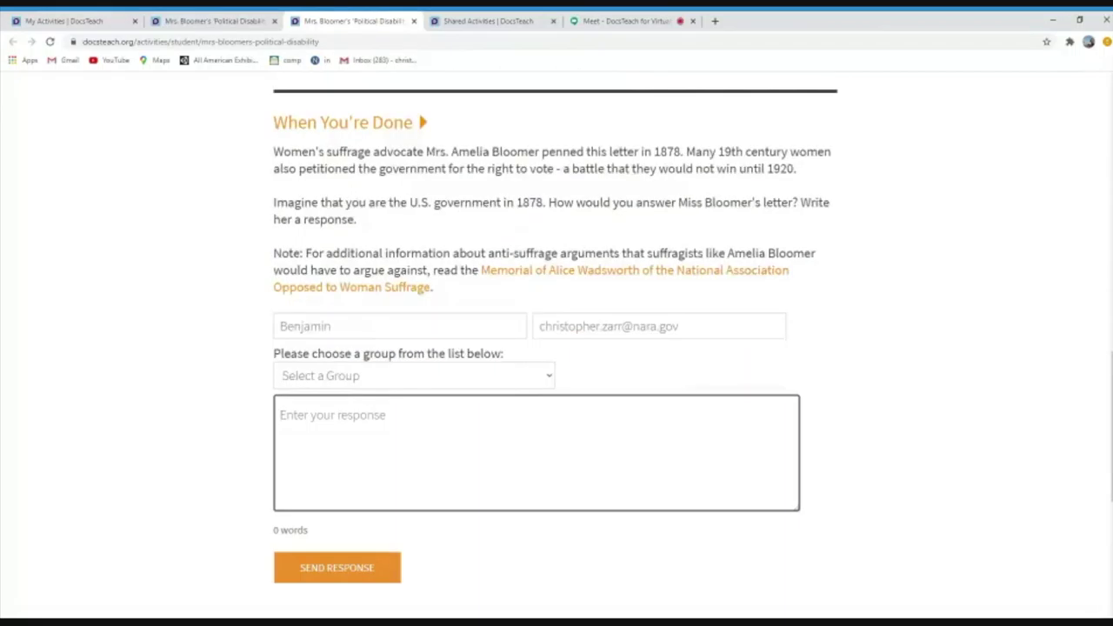
left_click(548, 380)
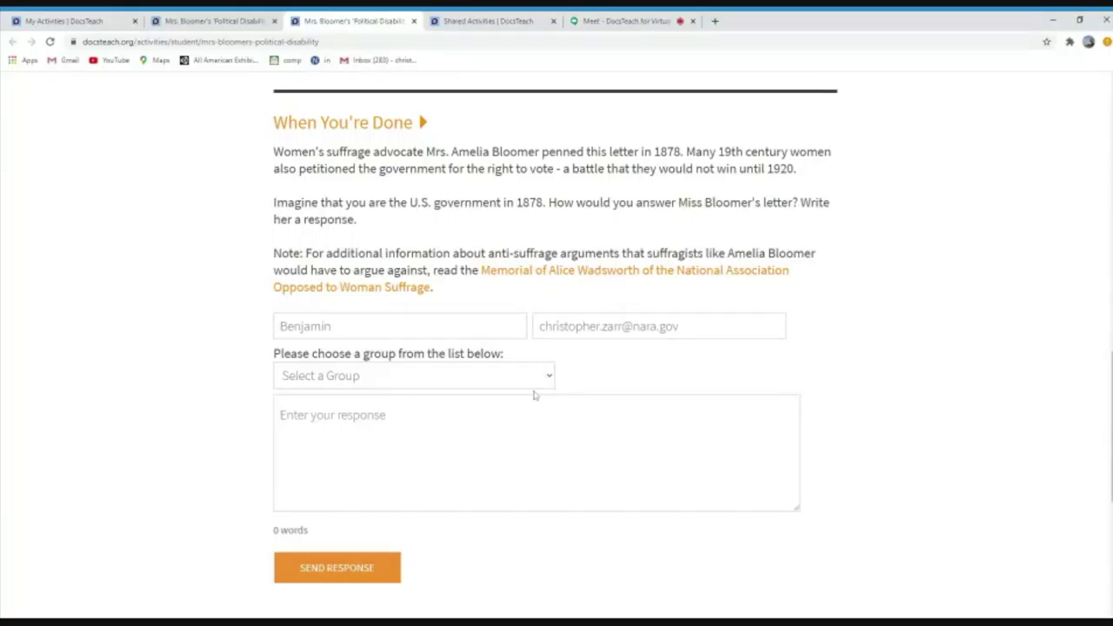
left_click(521, 426)
left_click(280, 415)
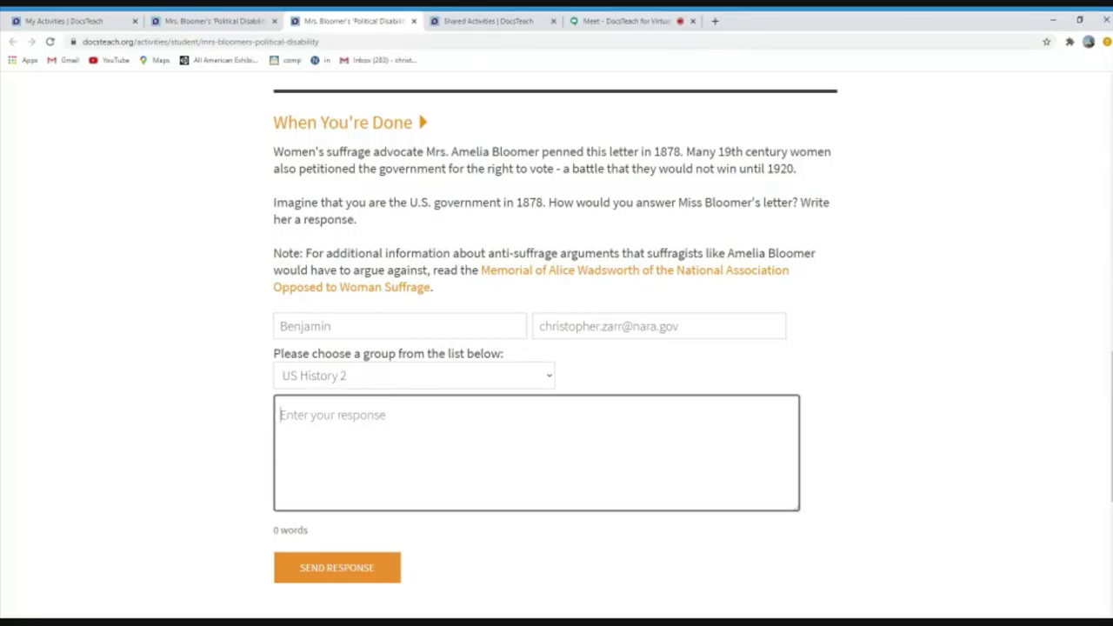
type("The students would give their well th")
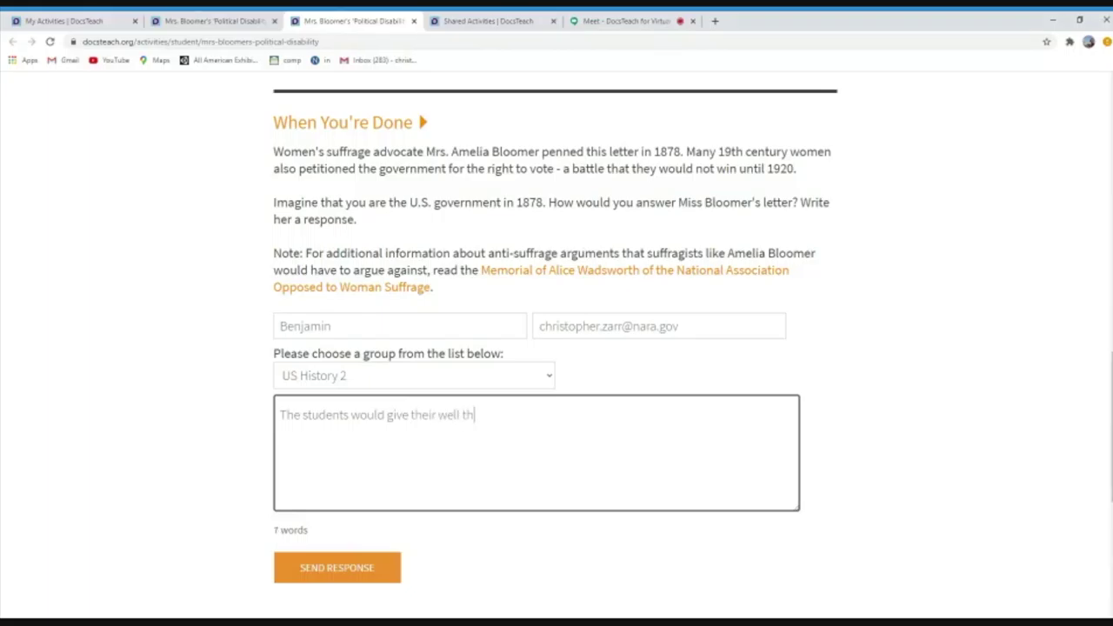
type("ought out response.")
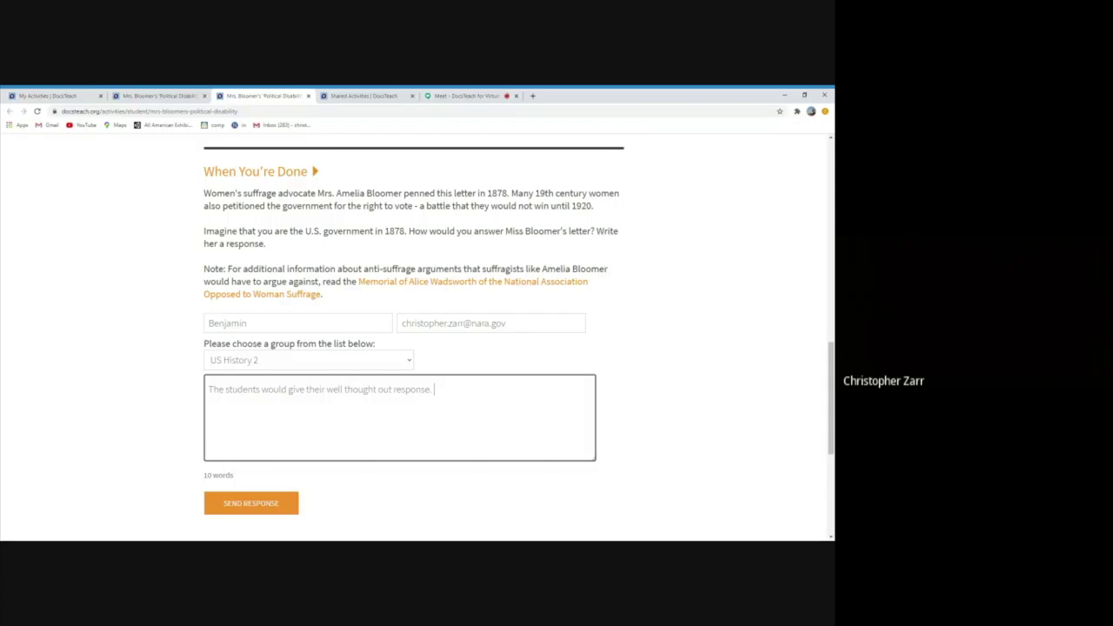
left_click(264, 508)
left_click(259, 502)
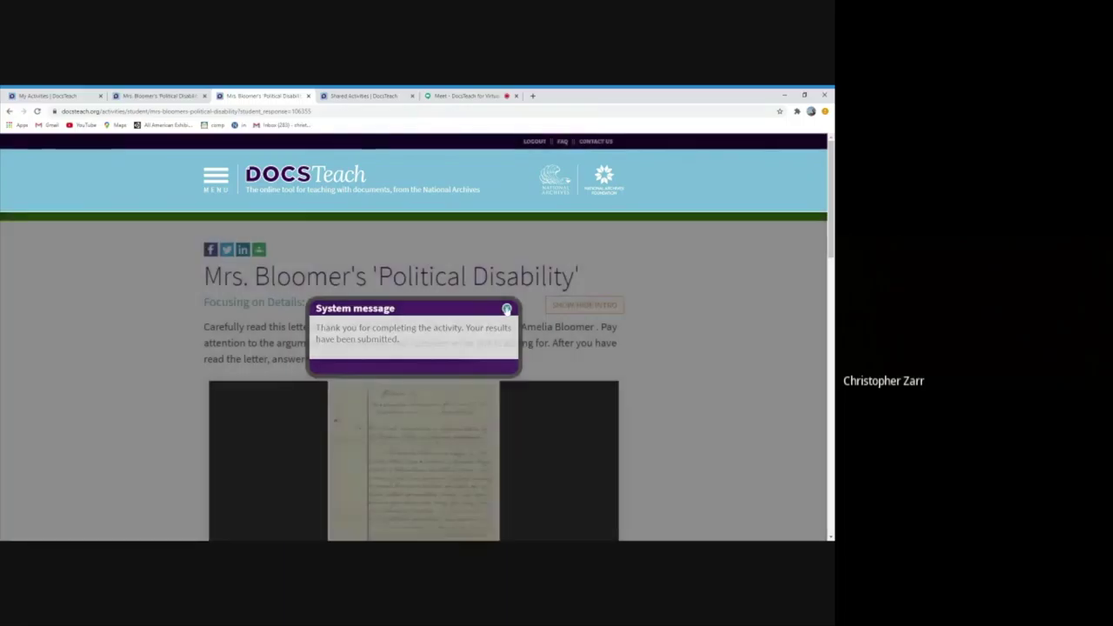
Close the System message and copy the submitted response page's full URL
left_click(506, 309)
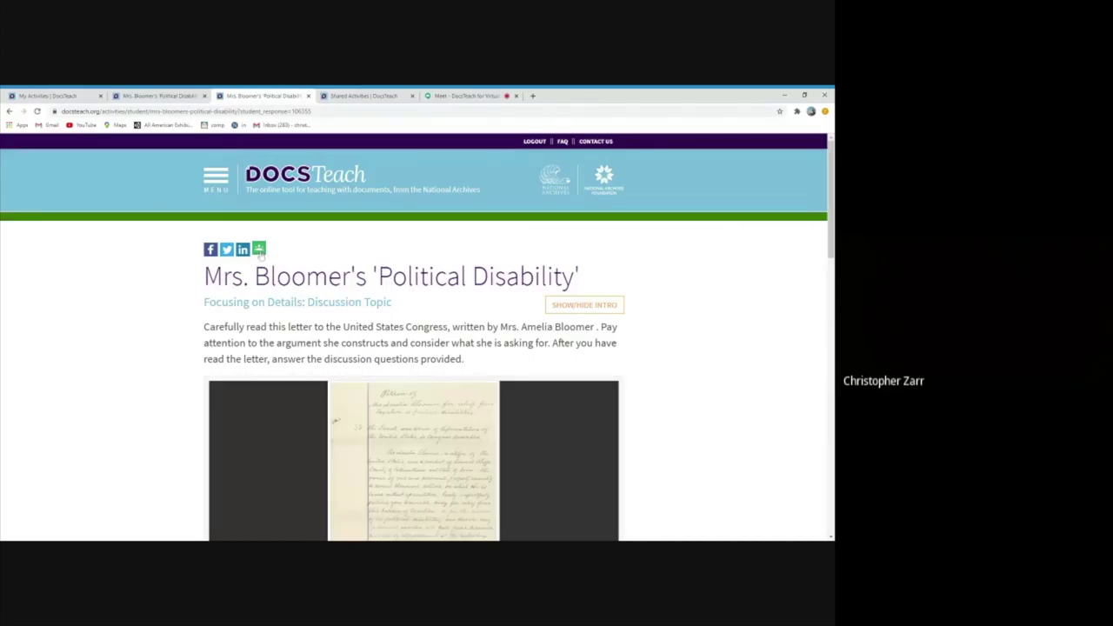
left_click(287, 111)
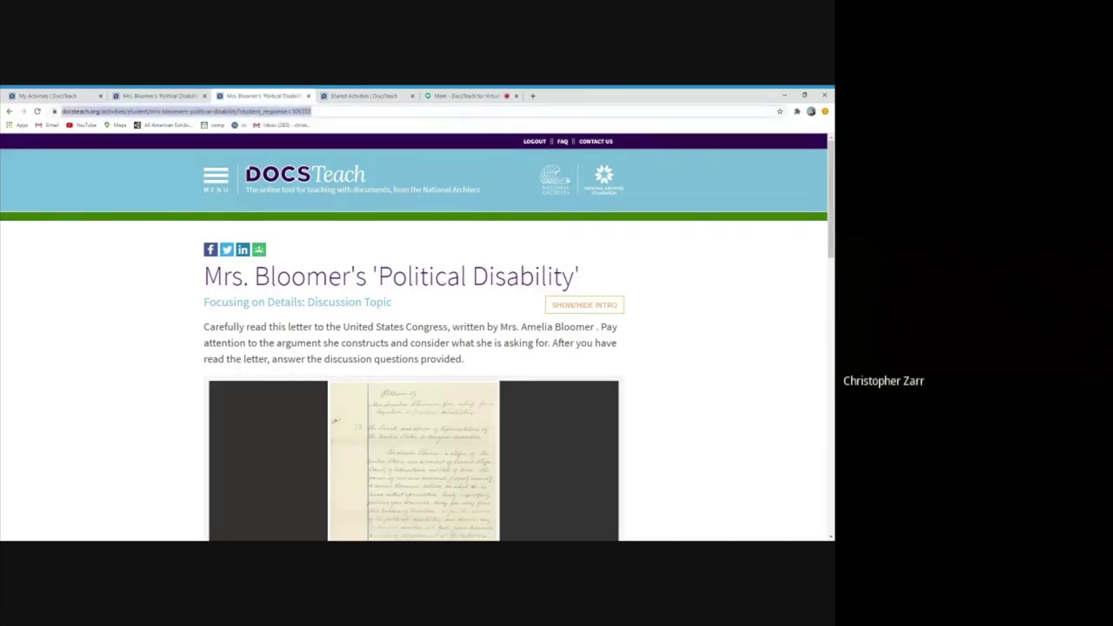
double_click(287, 112)
triple_click(287, 111)
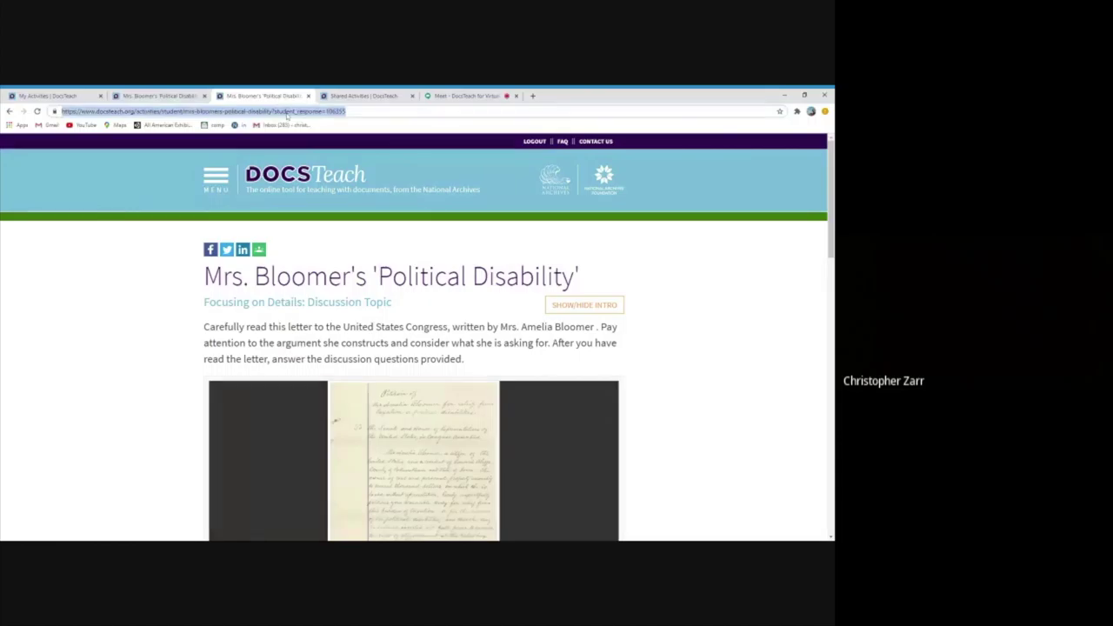
key("ctrl+c")
left_click(181, 192)
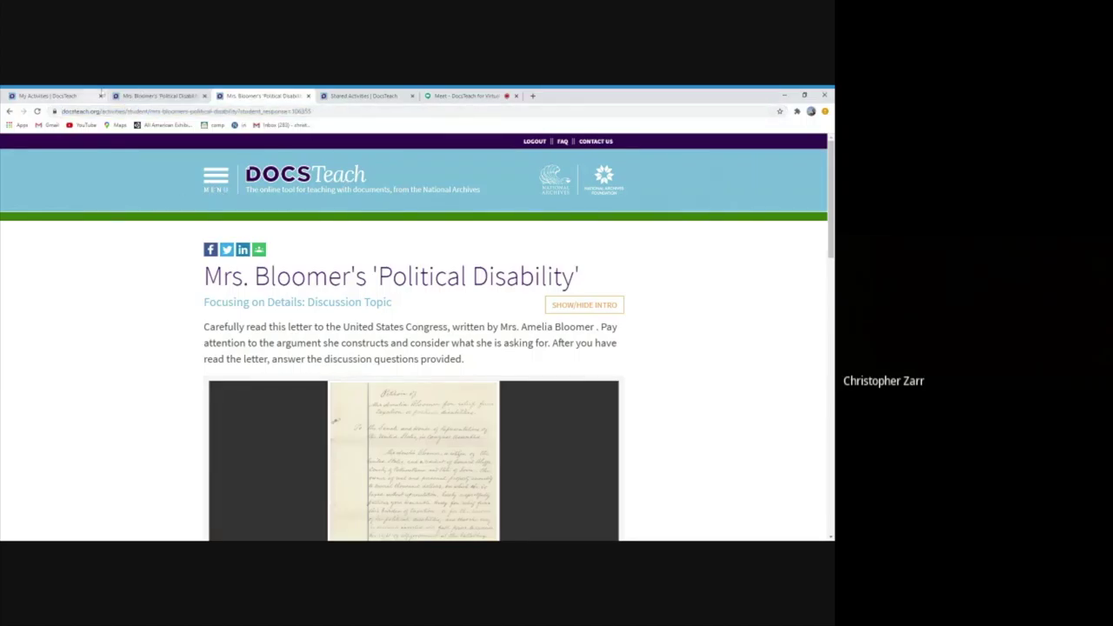
left_click(52, 96)
Open My Students' Responses and filter it to the US History 2 group
scroll(176, 269, "up", 10)
left_click(223, 178)
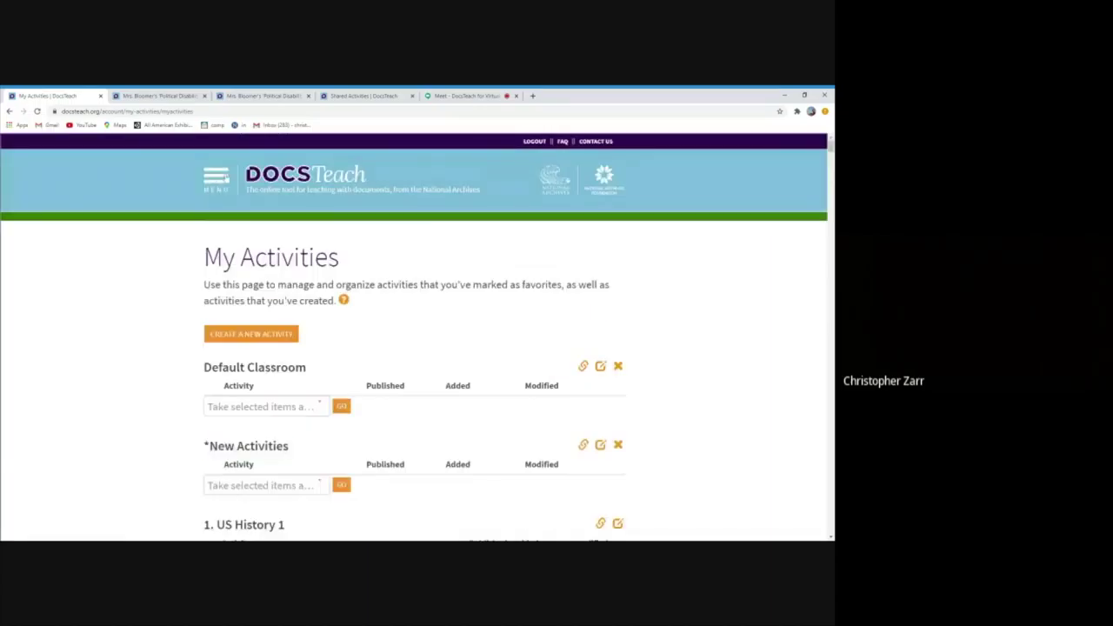
left_click(33, 350)
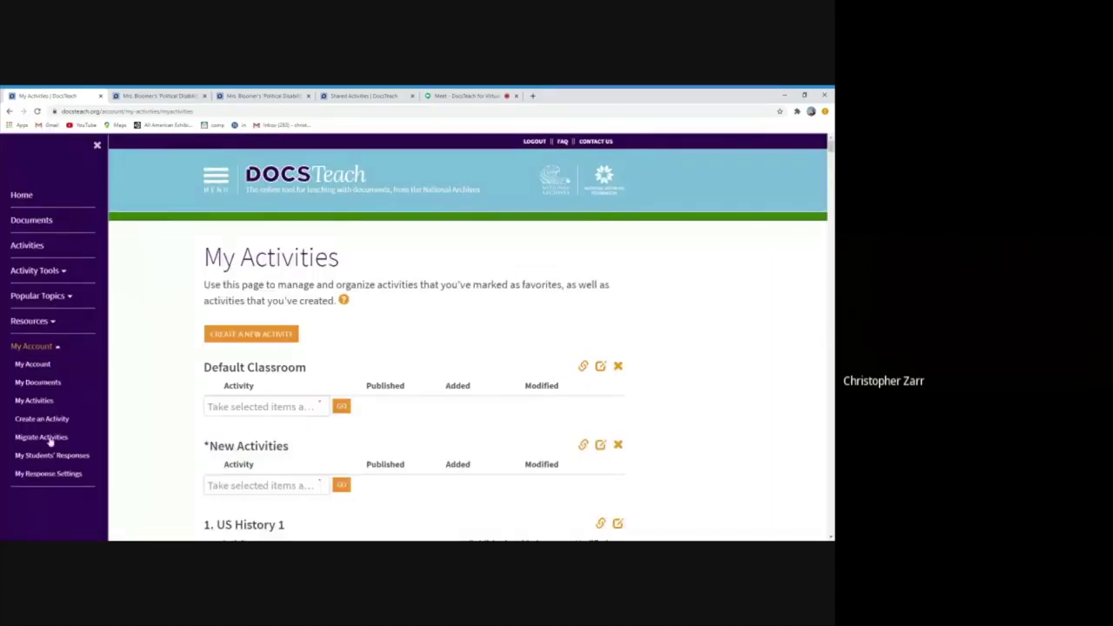
left_click(33, 458)
scroll(137, 429, "down", 1)
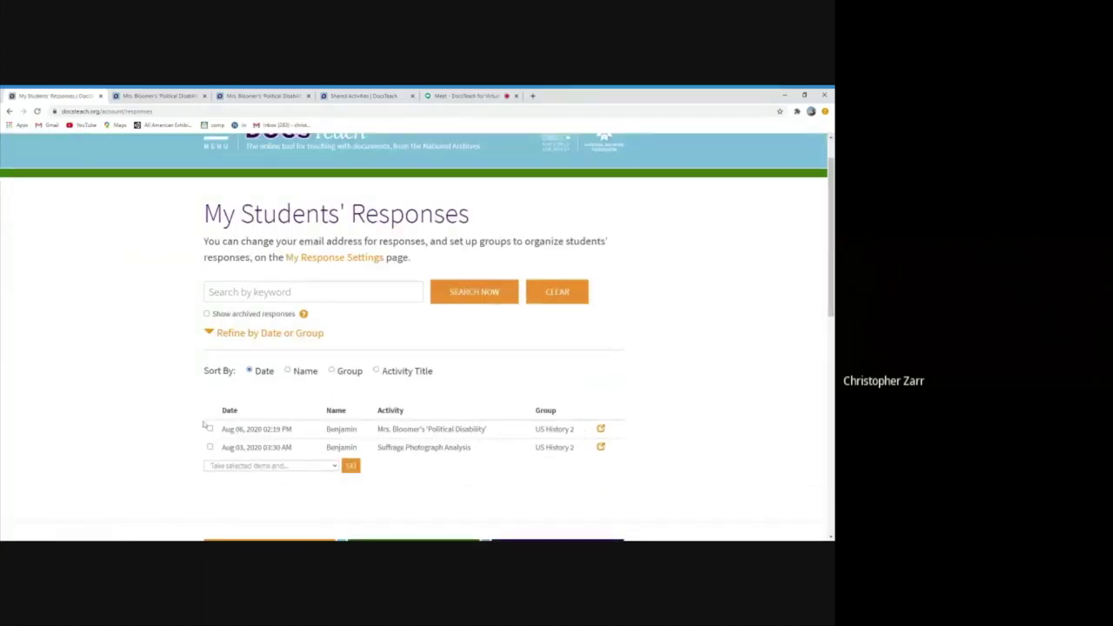
scroll(206, 425, "down", 2)
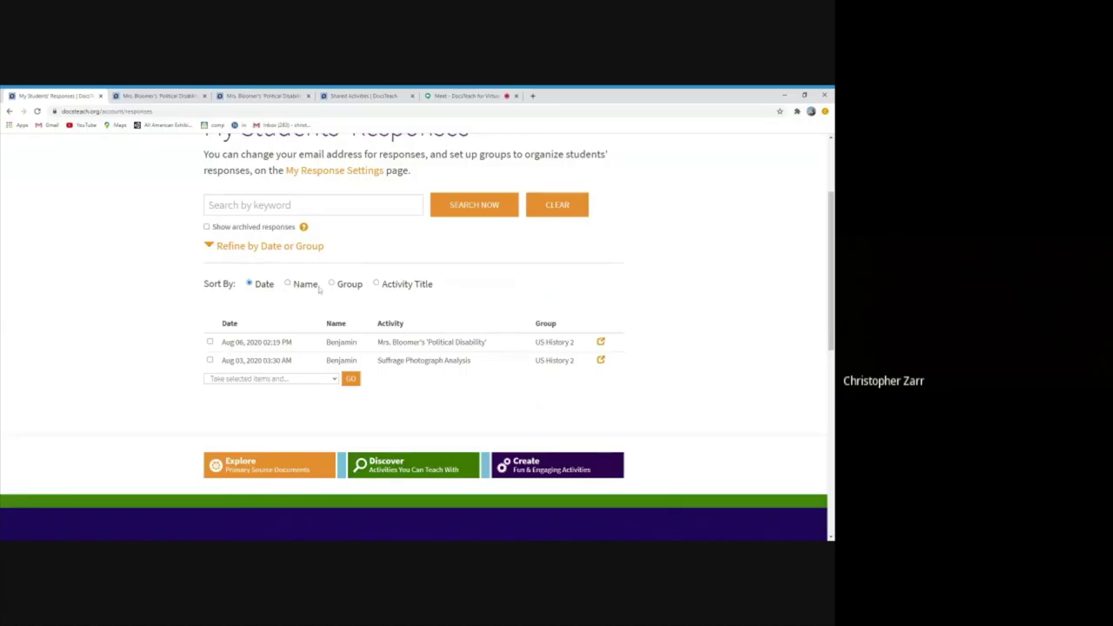
left_click(277, 247)
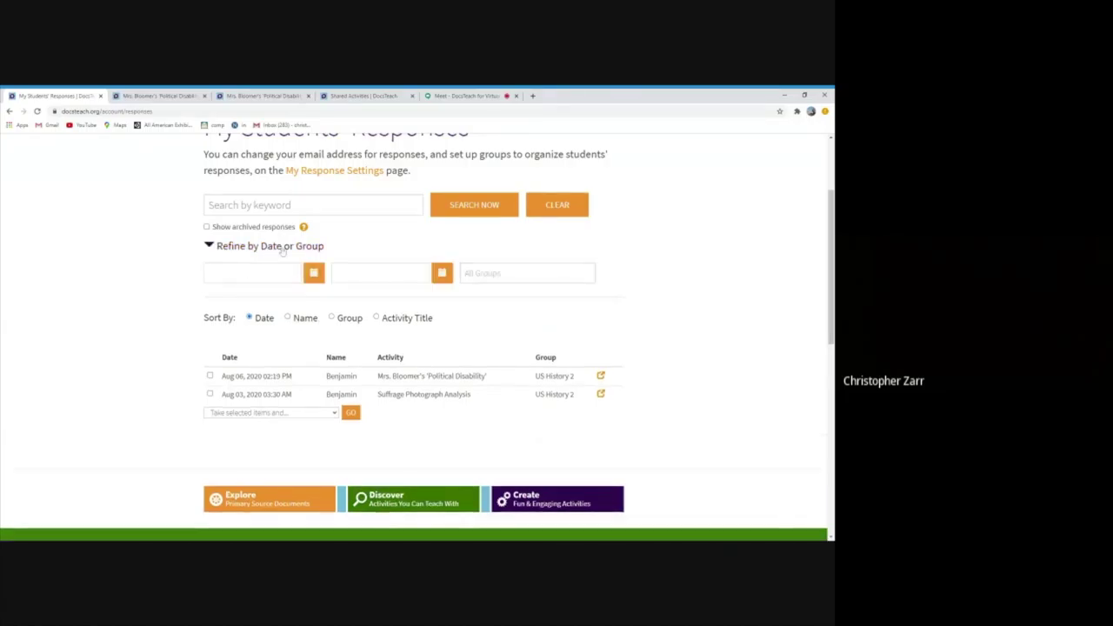
left_click(519, 289)
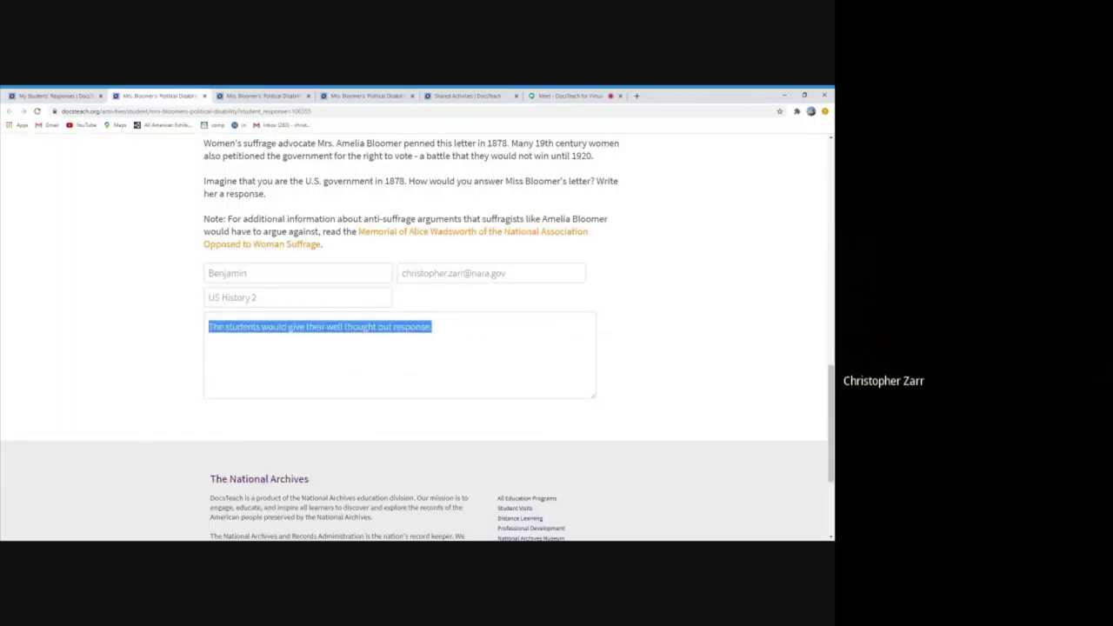
Select the student response's web address, then return to the DocsTeach home page
left_click(259, 111)
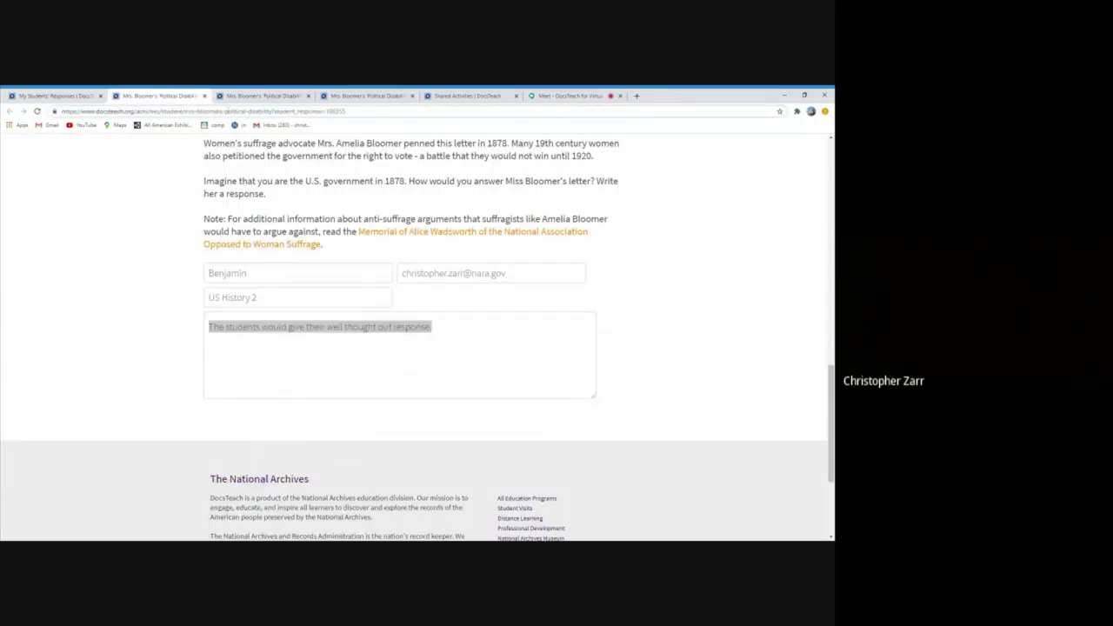
left_click(230, 113)
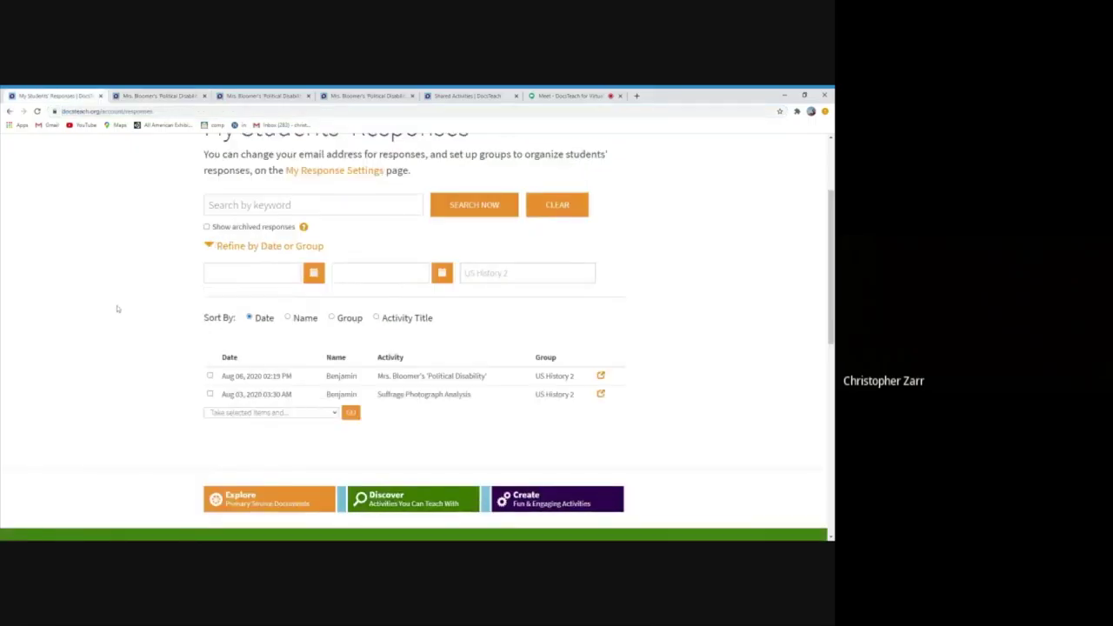
scroll(118, 309, "up", 3)
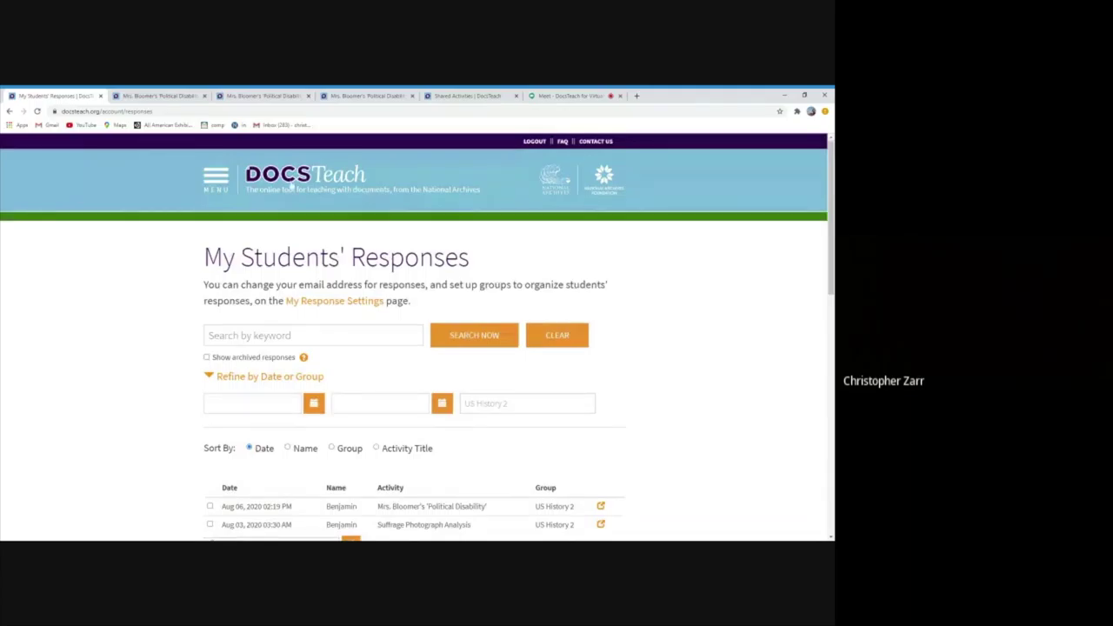
left_click(293, 179)
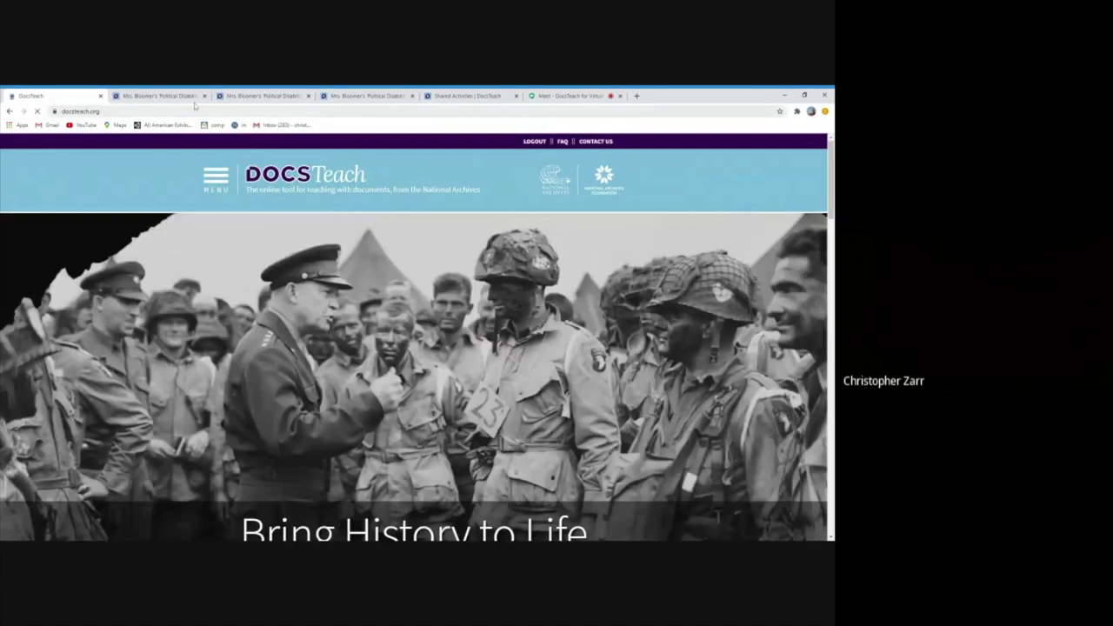
Close the three extra Mrs. Bloomer's activity tabs
left_click(205, 96)
left_click(204, 96)
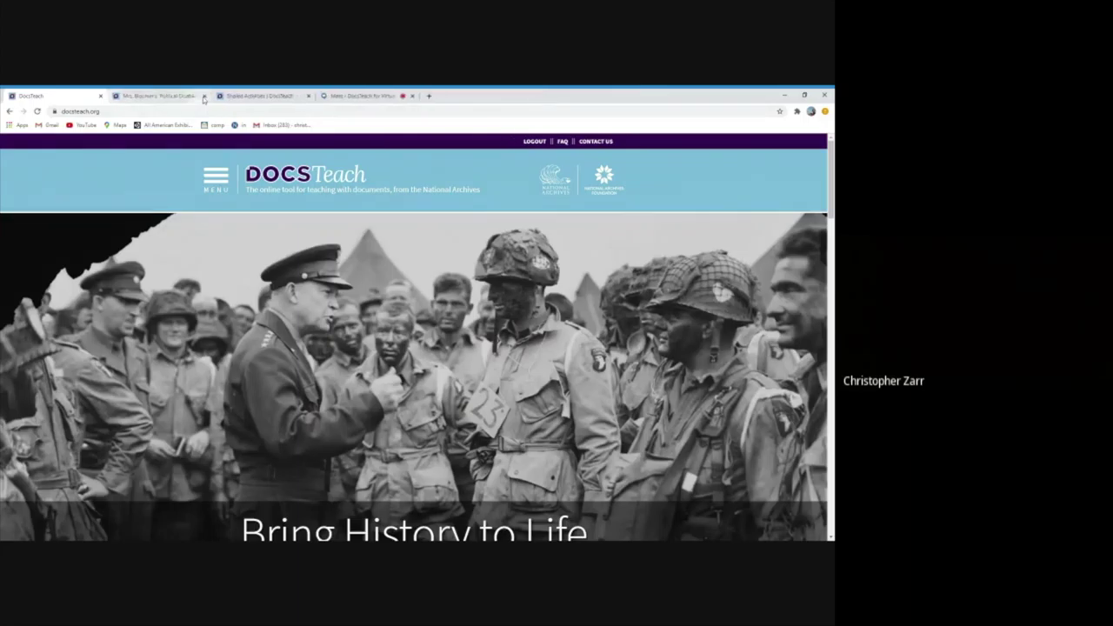
left_click(204, 95)
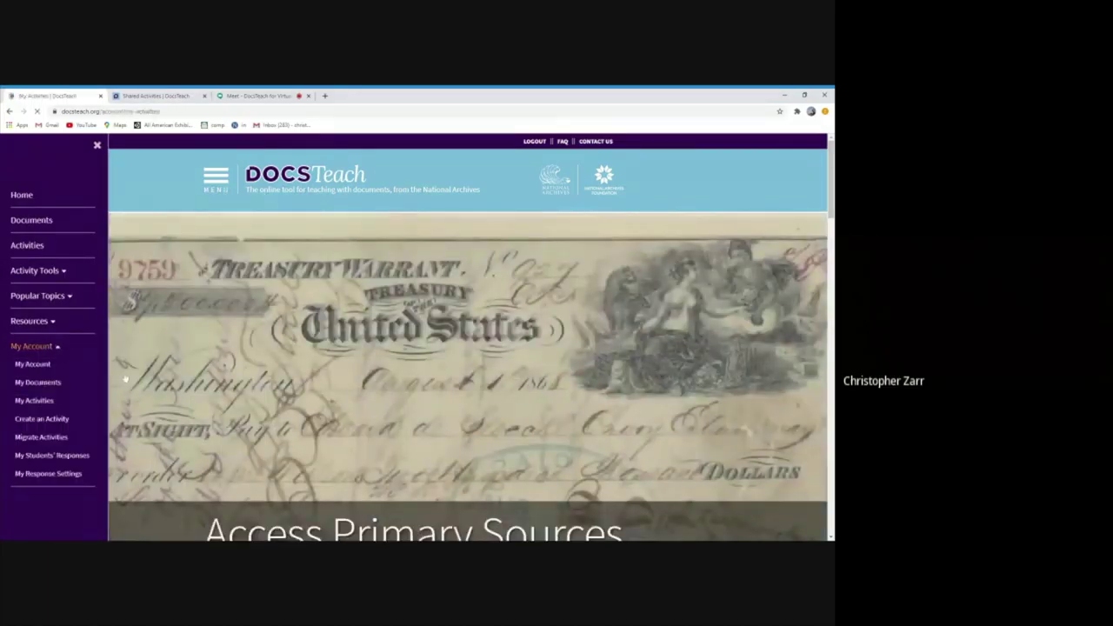
Open the student share page for the 2. US History 2: Suffrage Unit classroom
scroll(170, 357, "down", 5)
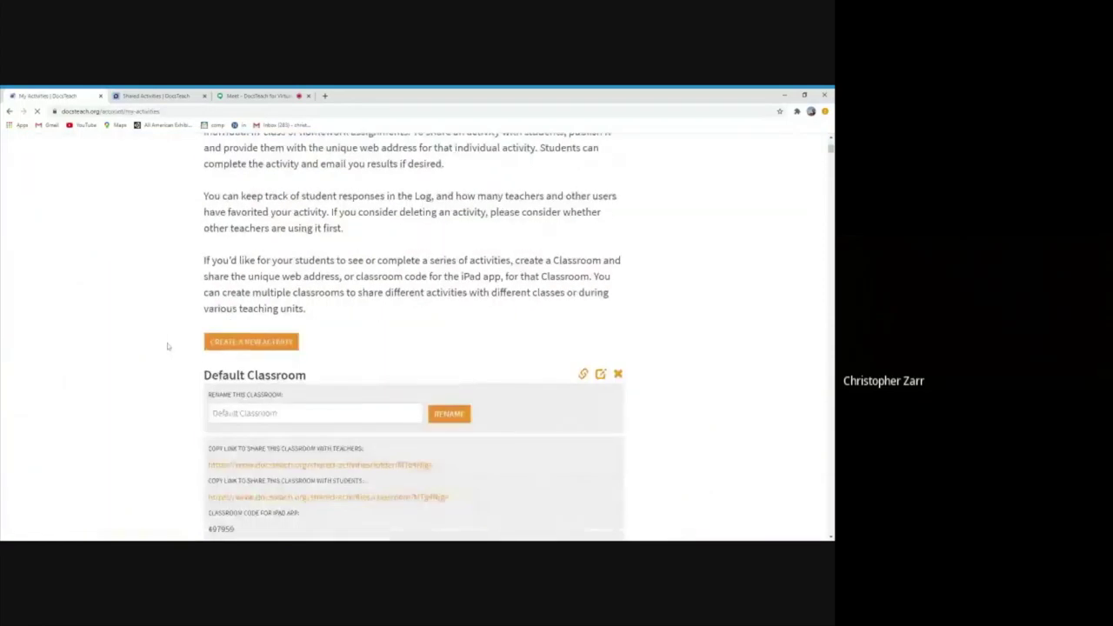
scroll(168, 344, "down", 2)
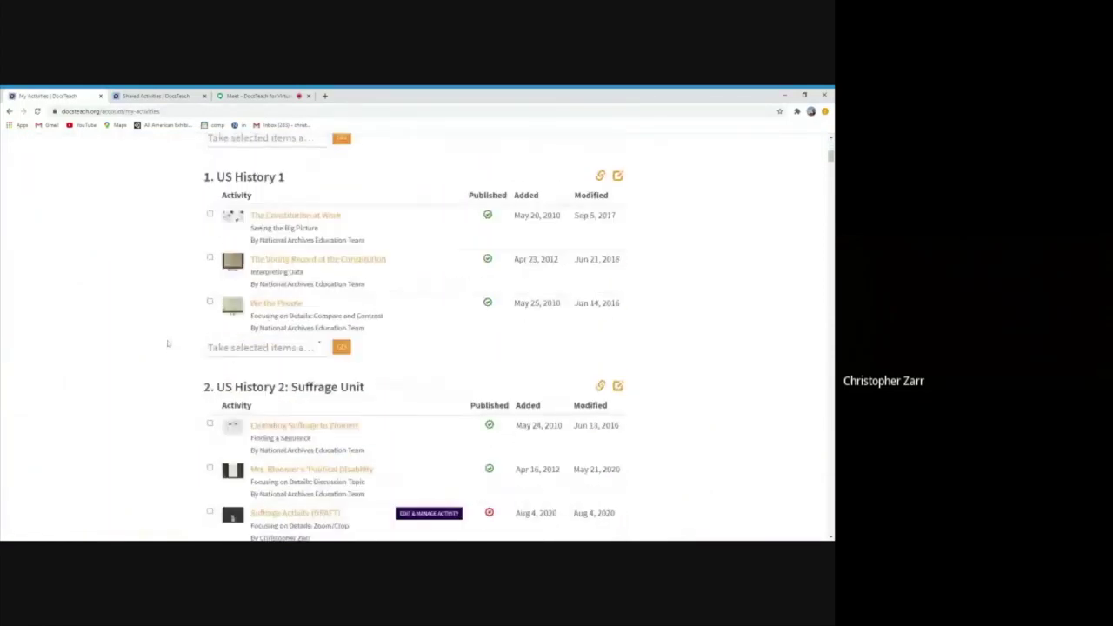
scroll(168, 344, "down", 1)
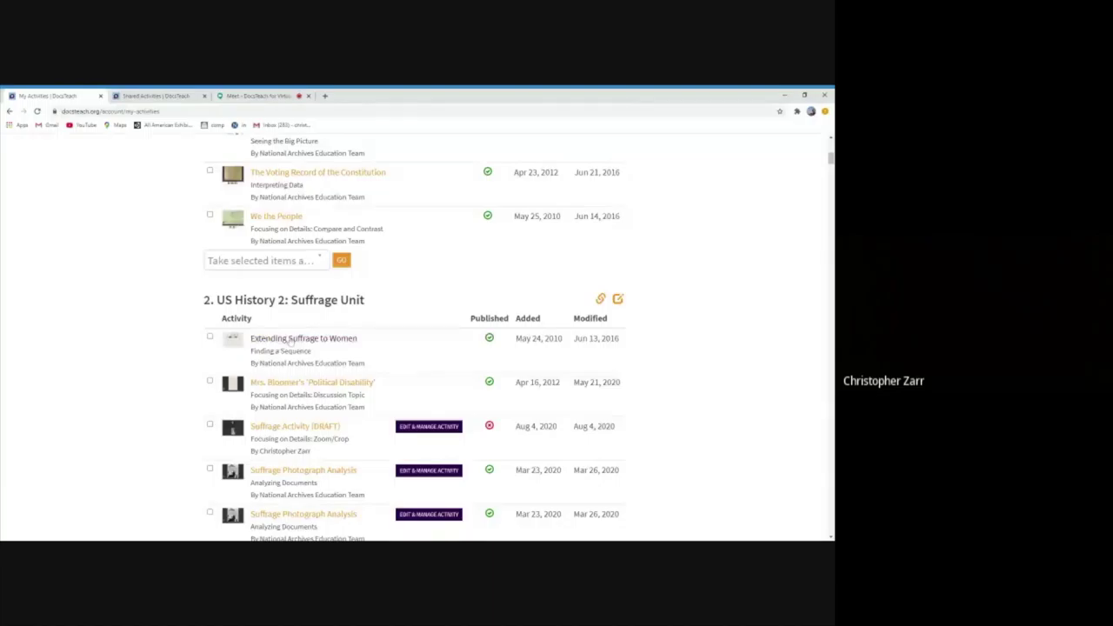
left_click(600, 299)
left_click(329, 371)
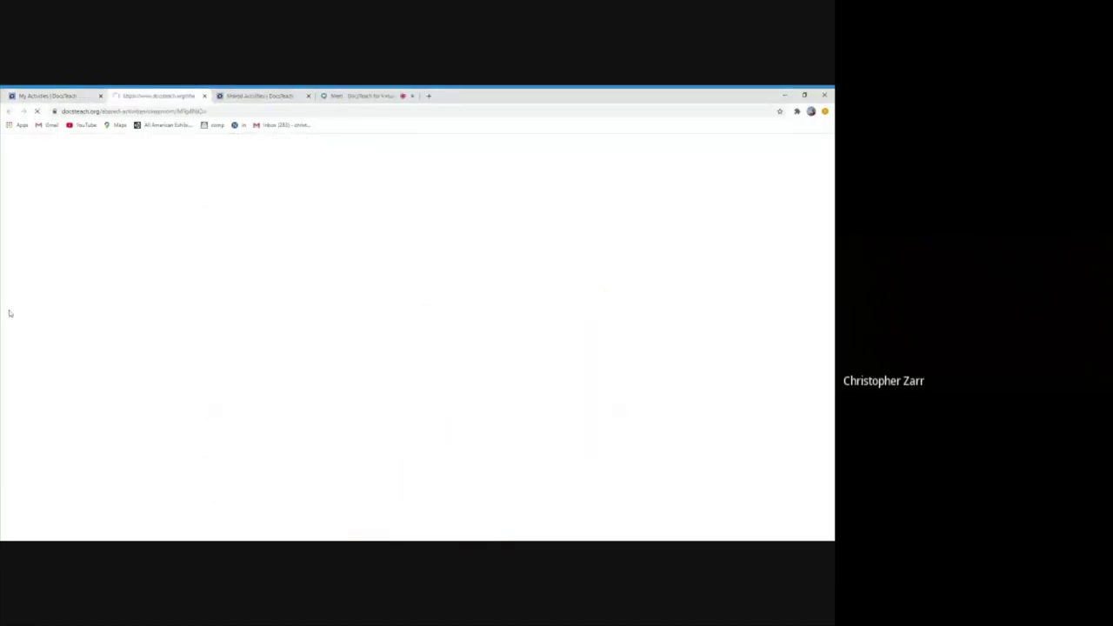
Open the Extending Suffrage to Women activity and scroll down to its 1–11 sequence panel
scroll(27, 307, "down", 1)
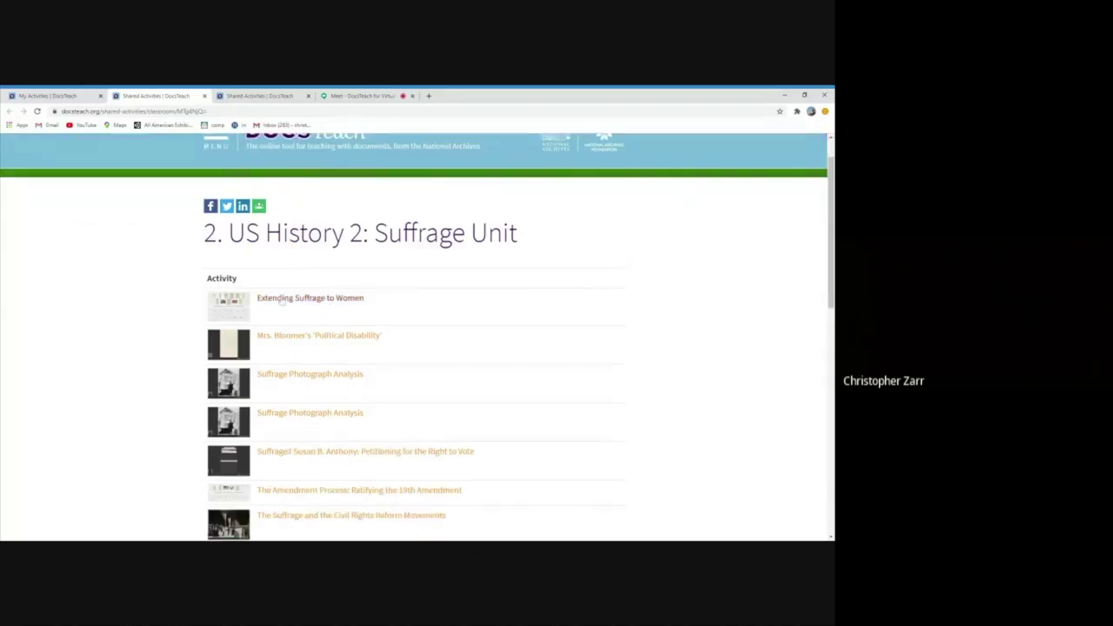
left_click(282, 299)
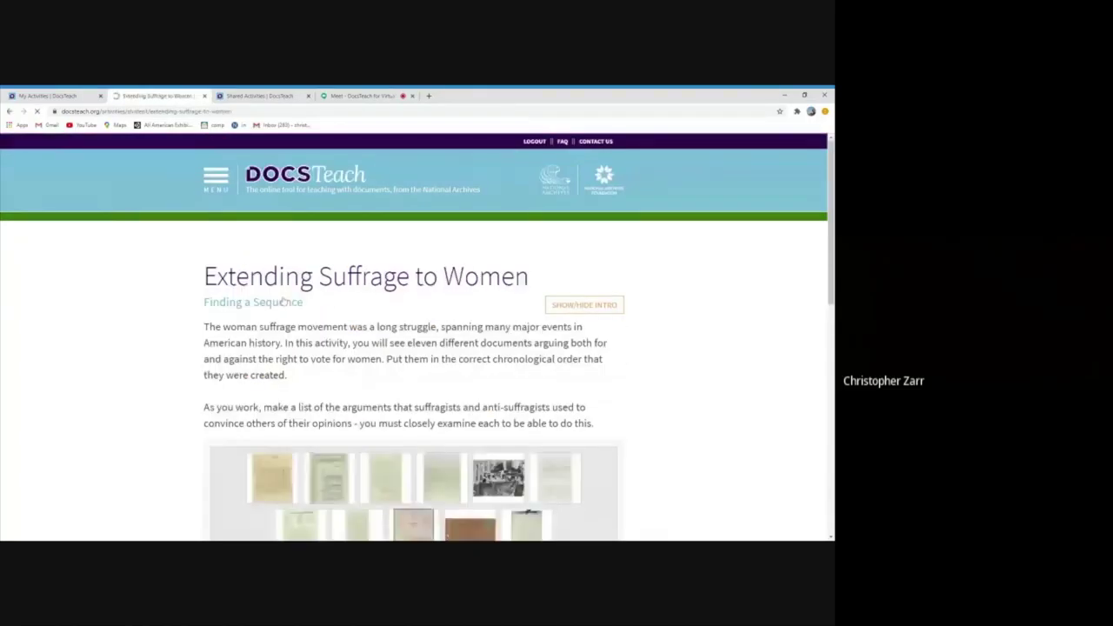
scroll(165, 350, "down", 2)
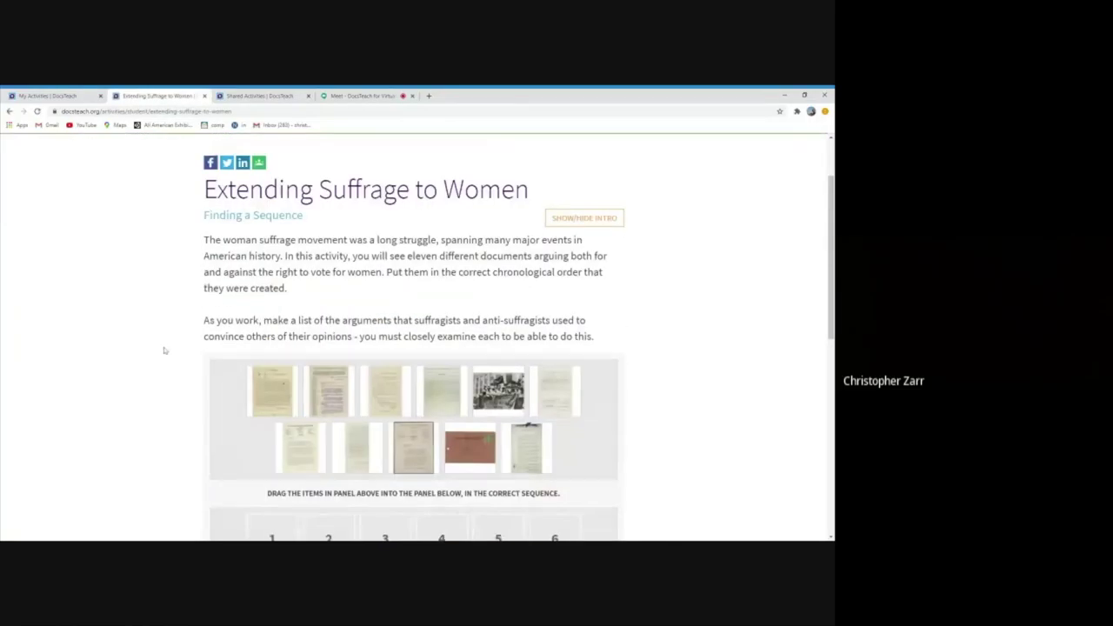
left_click_drag(205, 222, 300, 215)
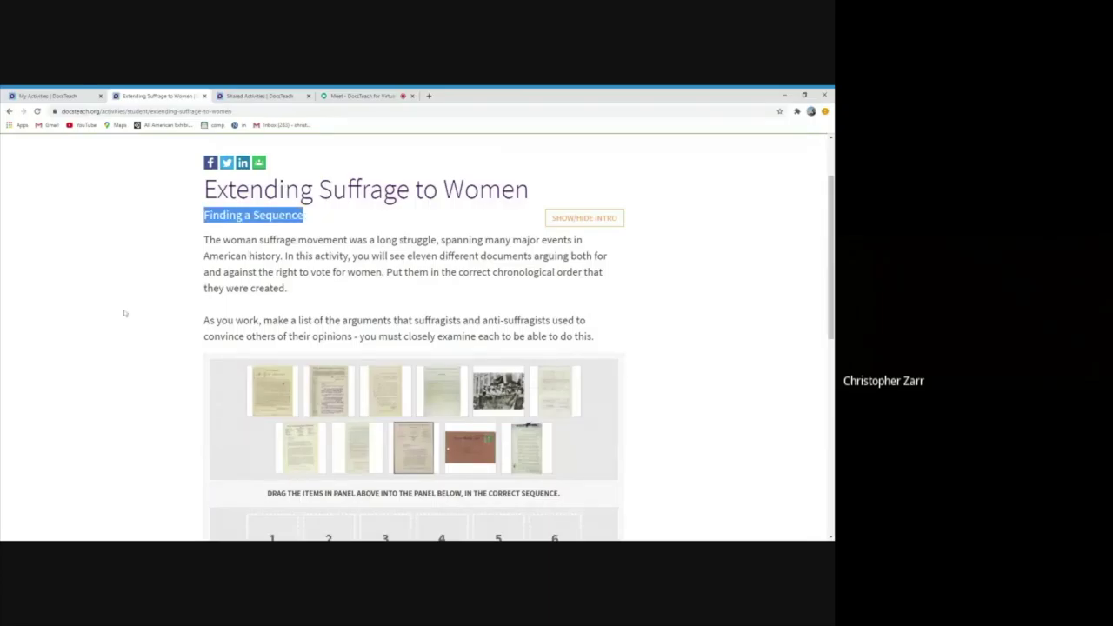
scroll(124, 313, "down", 2)
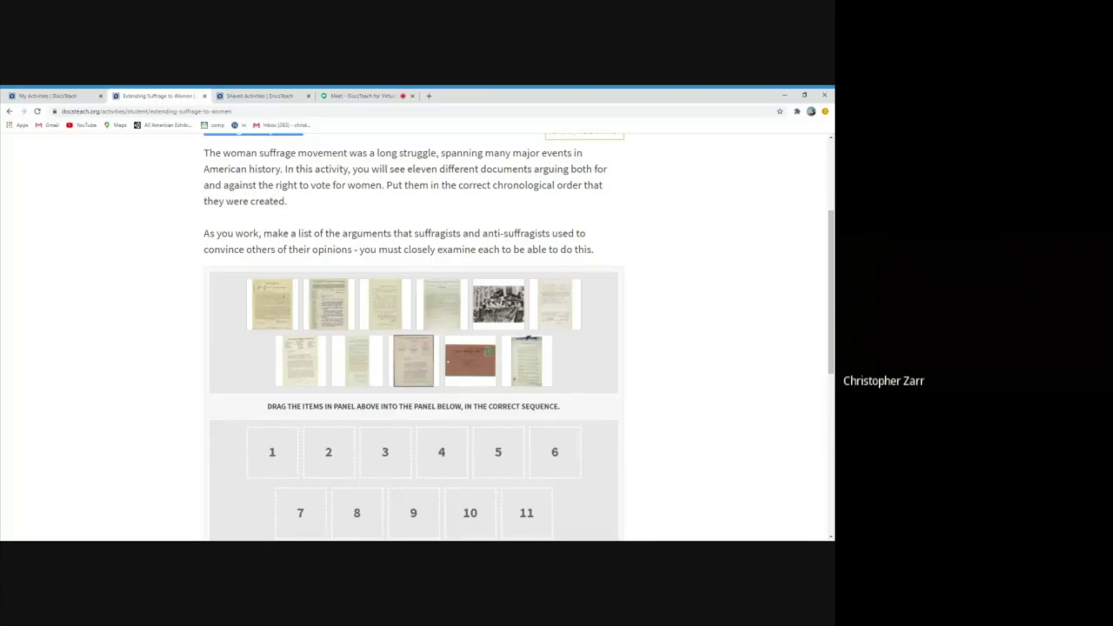
scroll(124, 327, "down", 2)
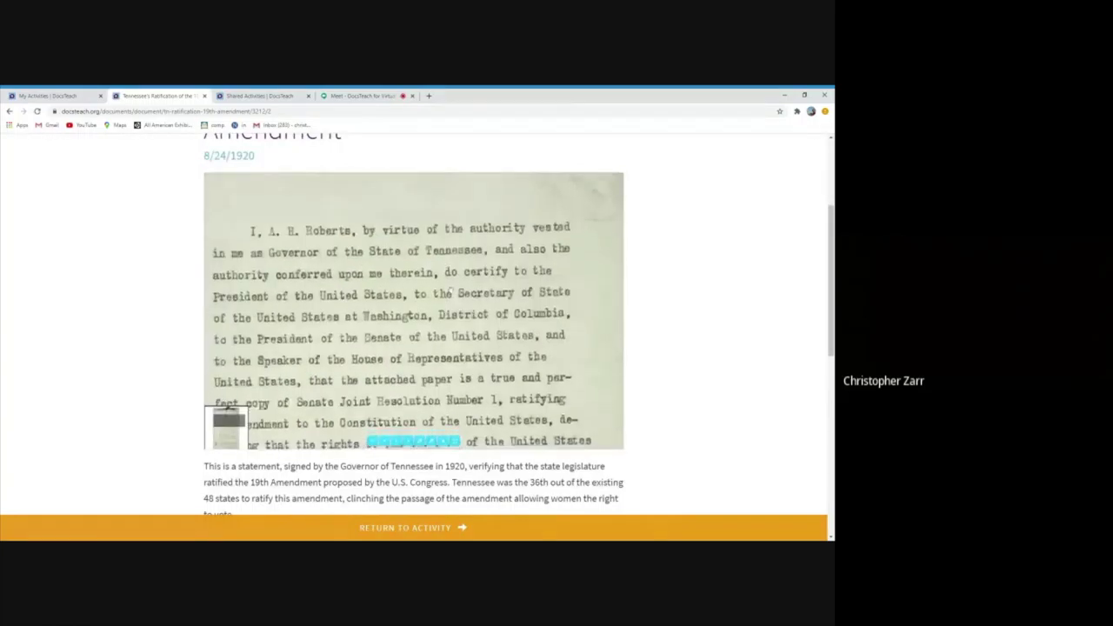
left_click_drag(445, 272, 455, 345)
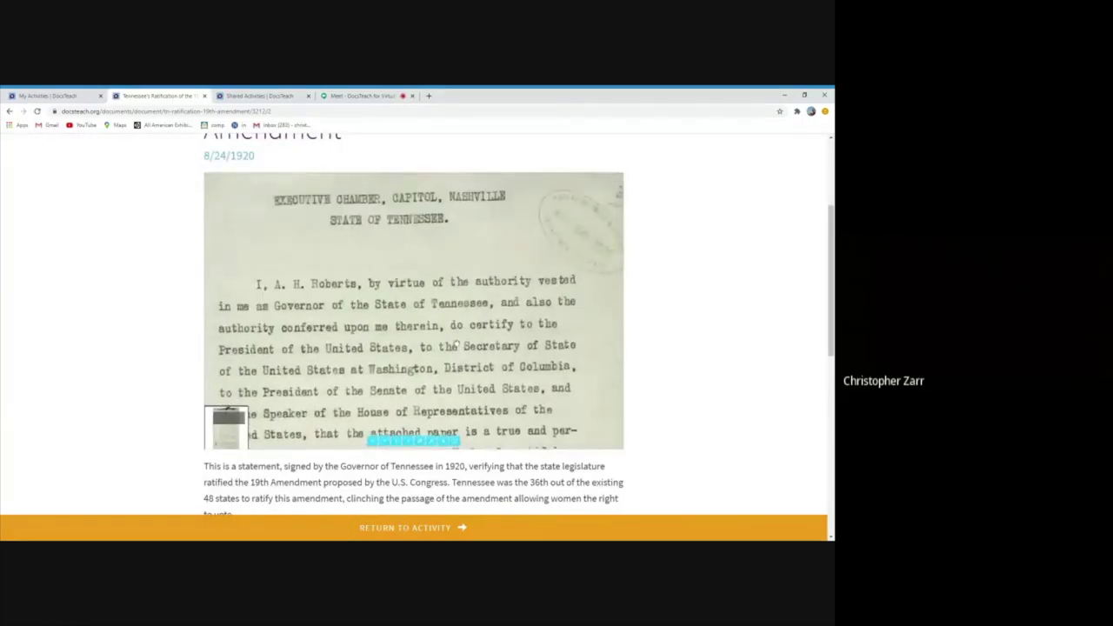
left_click_drag(556, 300, 554, 301)
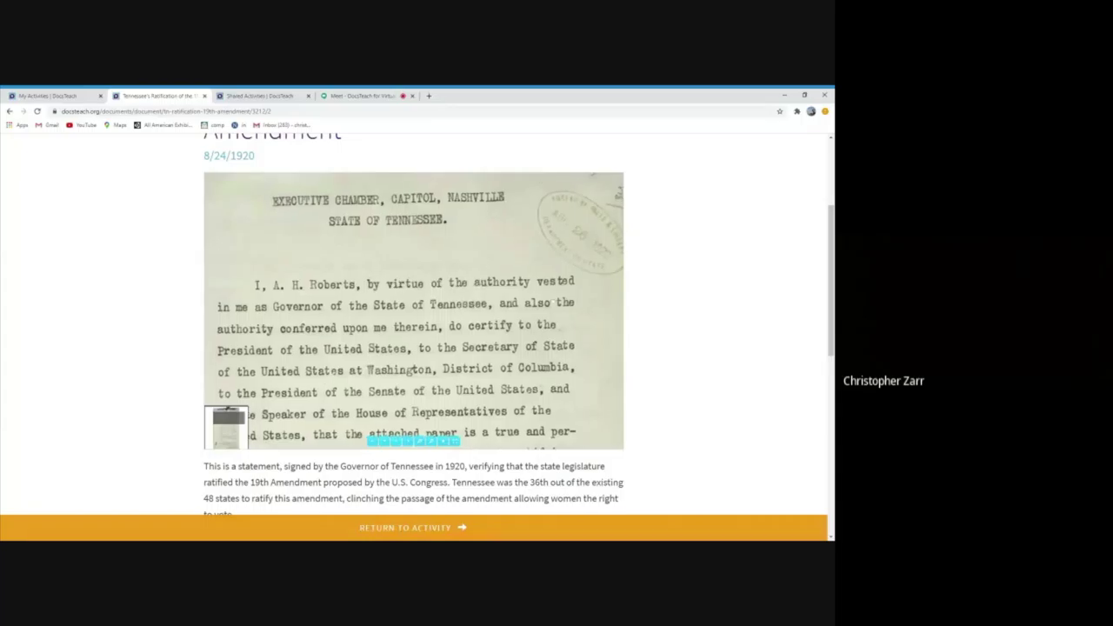
scroll(553, 301, "up", 2)
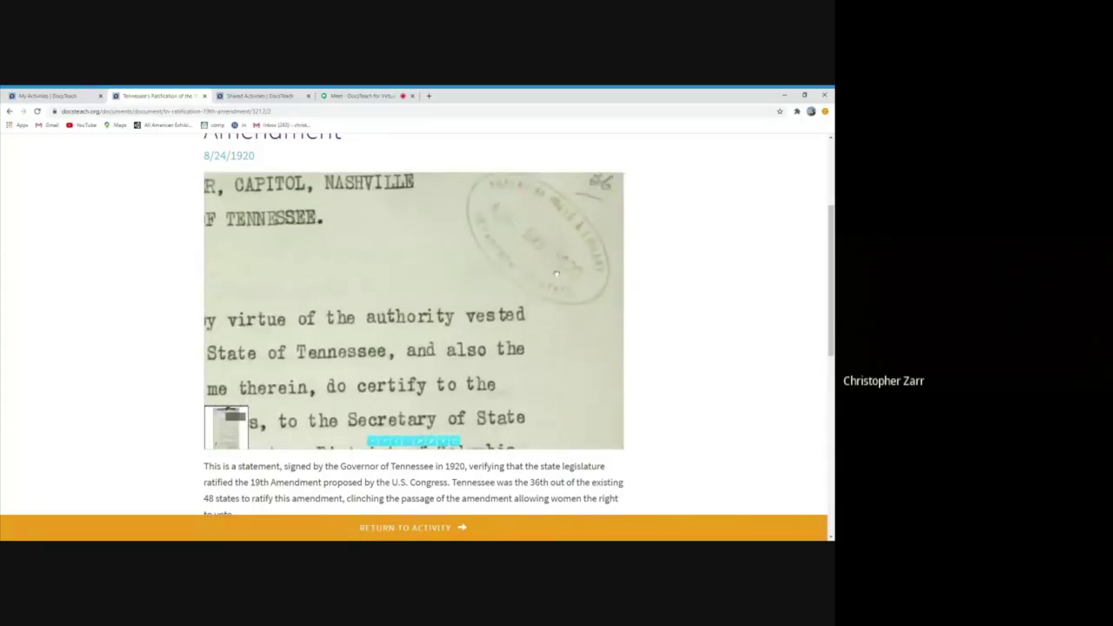
left_click(412, 526)
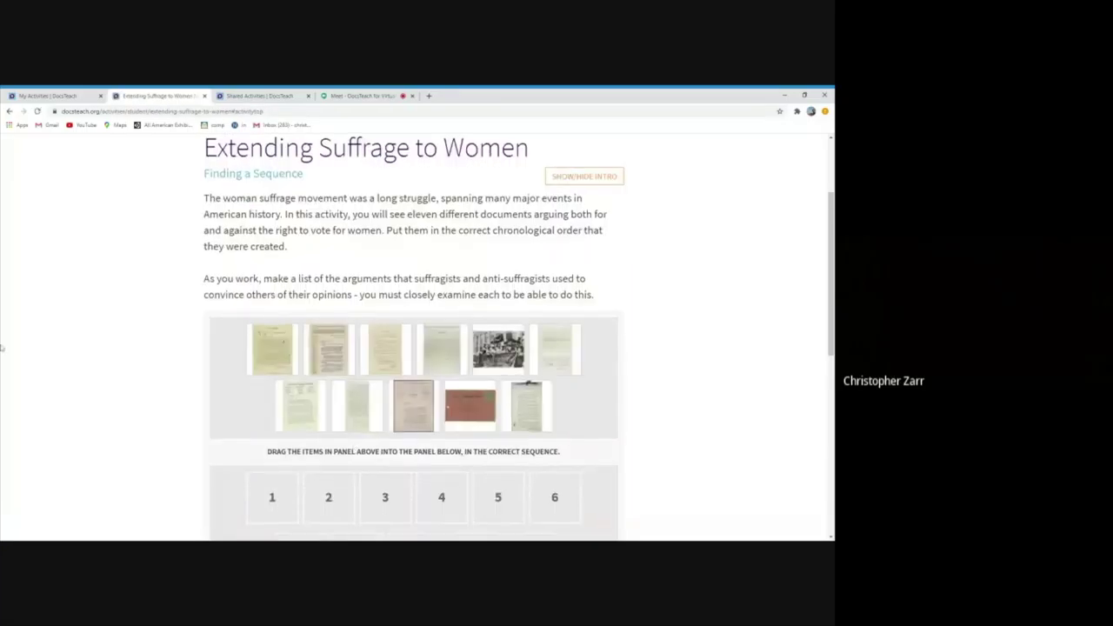
Place the last document from the top panel into sequence slot 11
scroll(519, 283, "down", 3)
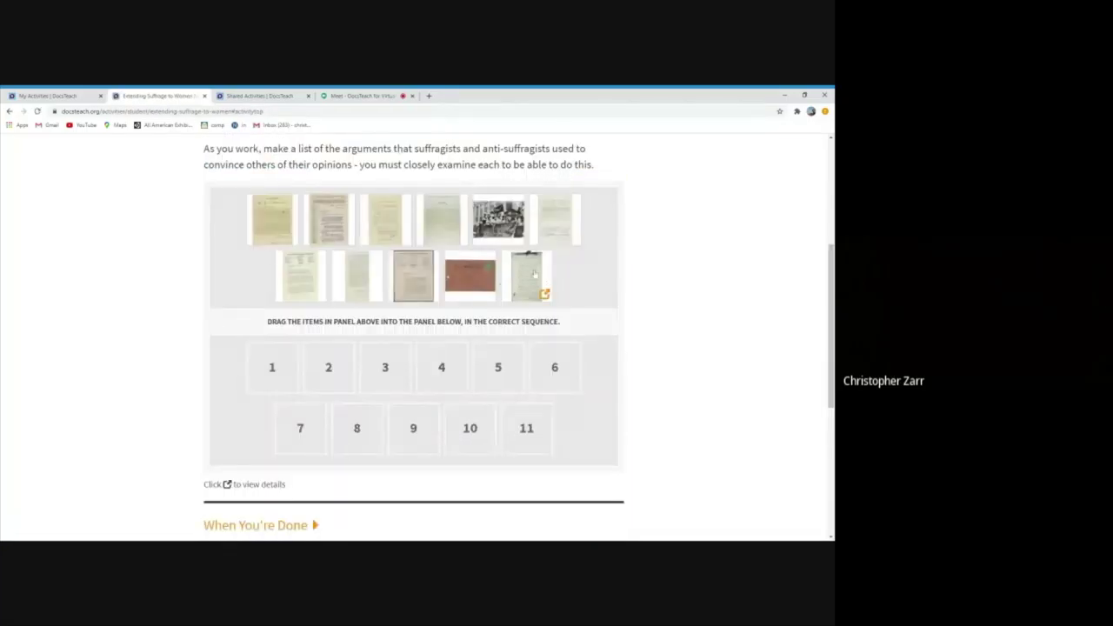
left_click_drag(520, 282, 540, 420)
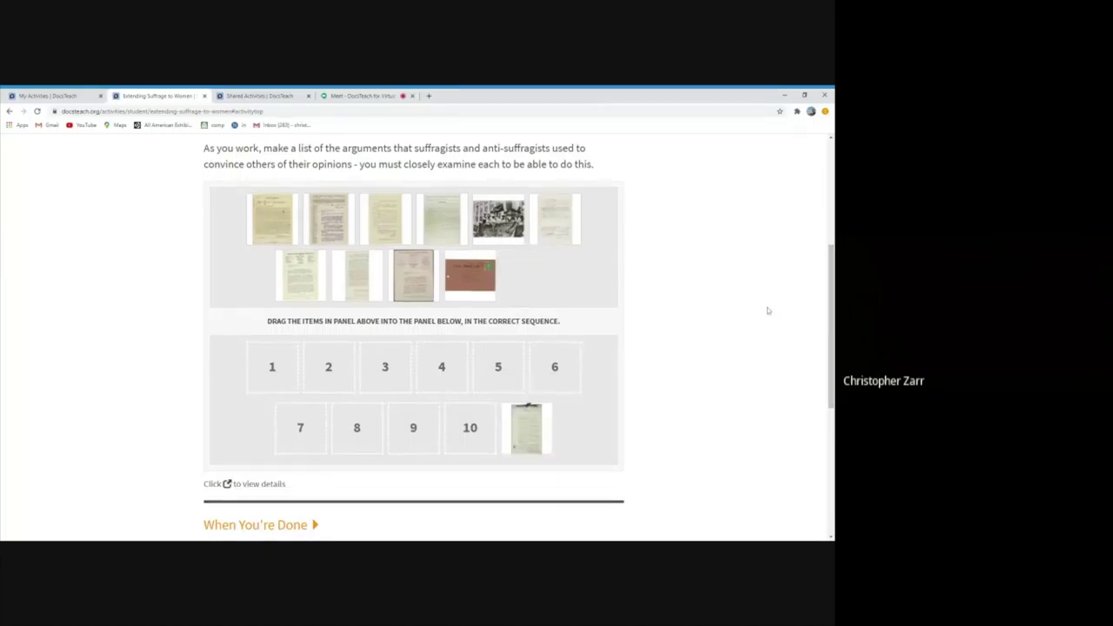
scroll(757, 307, "down", 1)
scroll(757, 308, "up", 1)
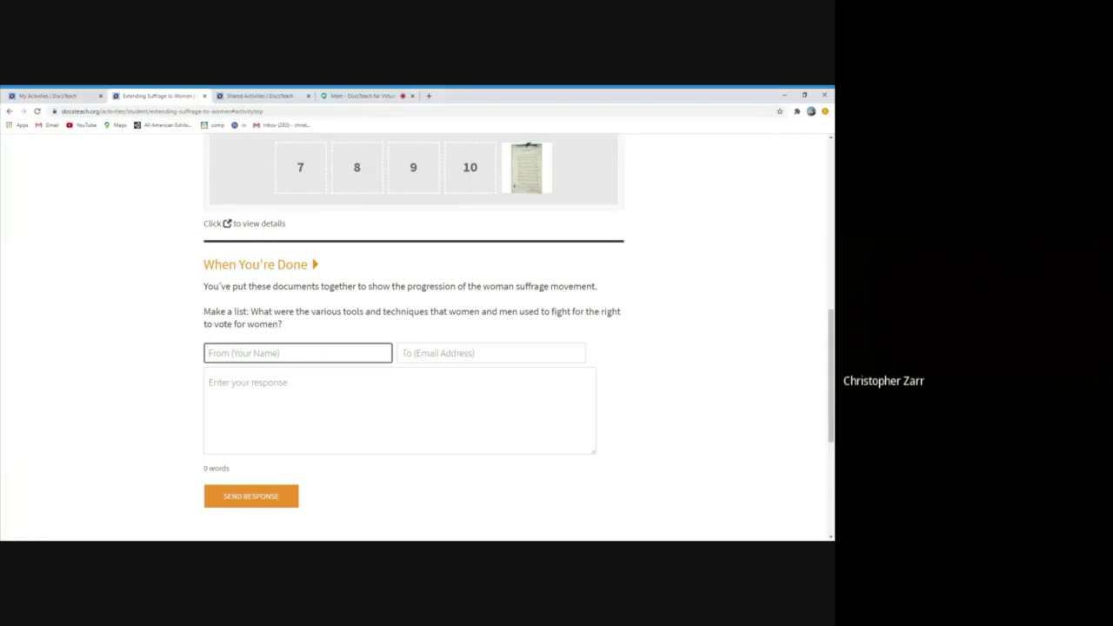
Enter the student's name and the teacher's recipient e-mail address, correcting typos
type("Benjamin")
left_click(491, 353)
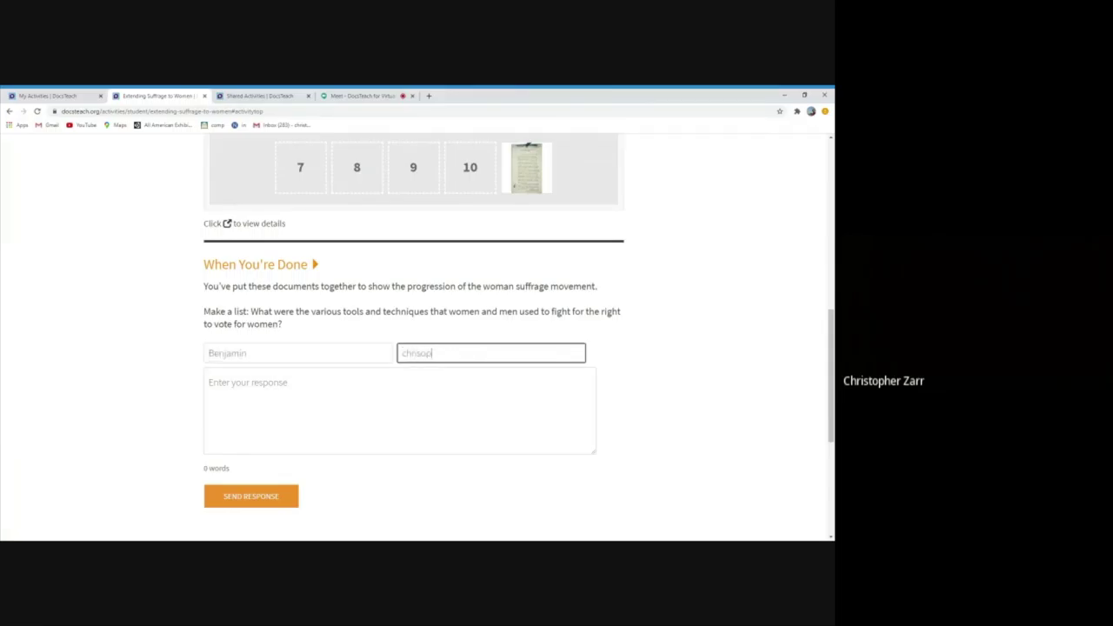
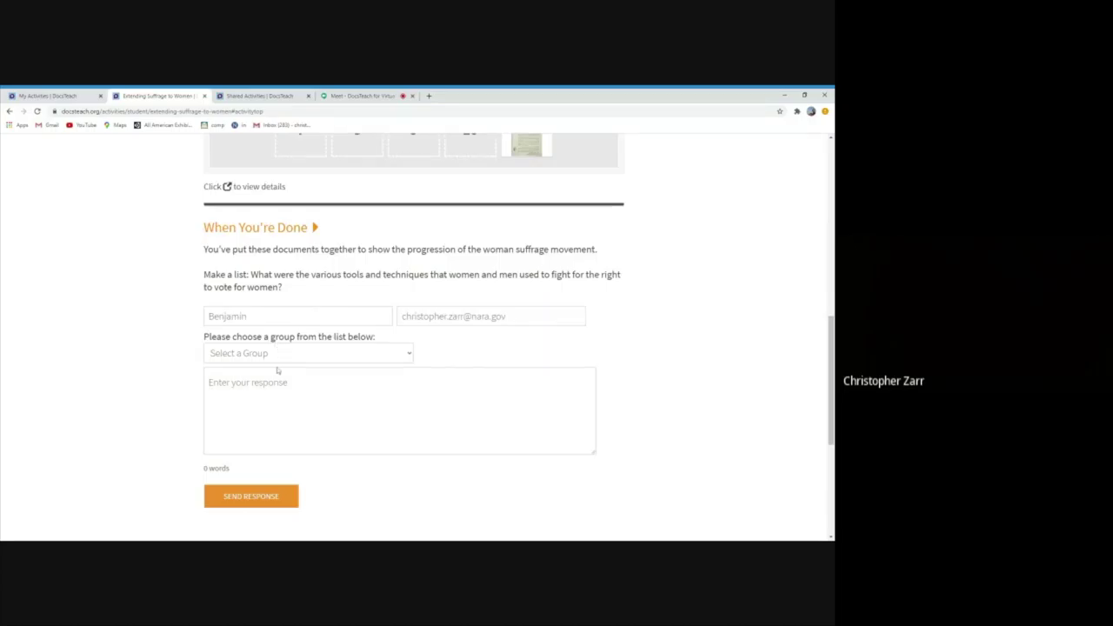
Choose US History 2, write 'Give a great list of tools and techniques.' and send it
left_click(276, 367)
type("G")
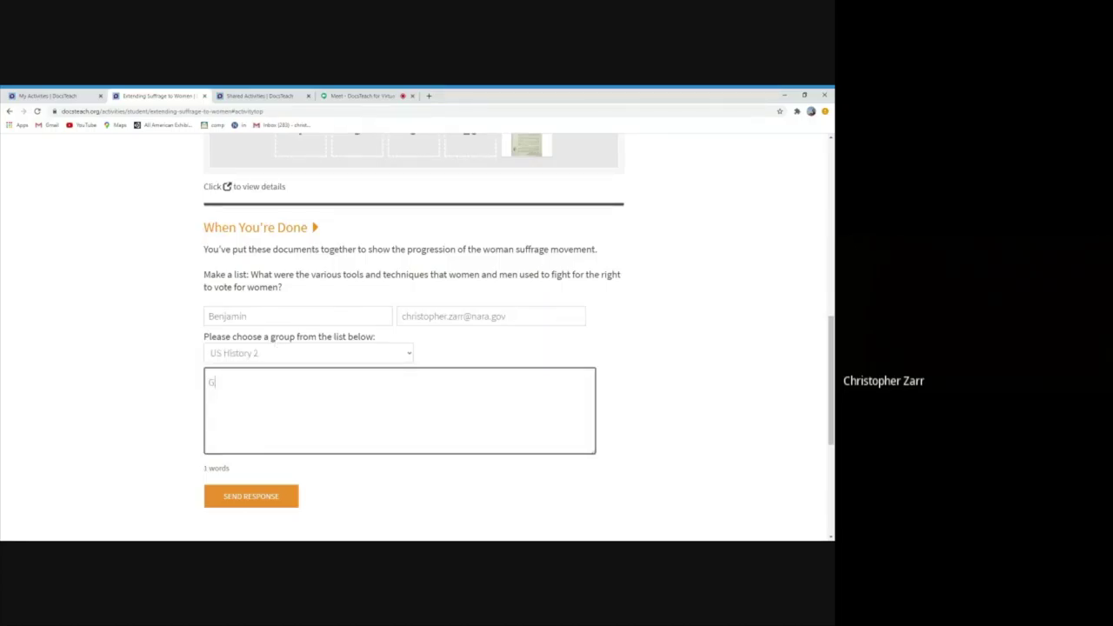
type("ive a great list of tools and techniques.")
left_click(251, 496)
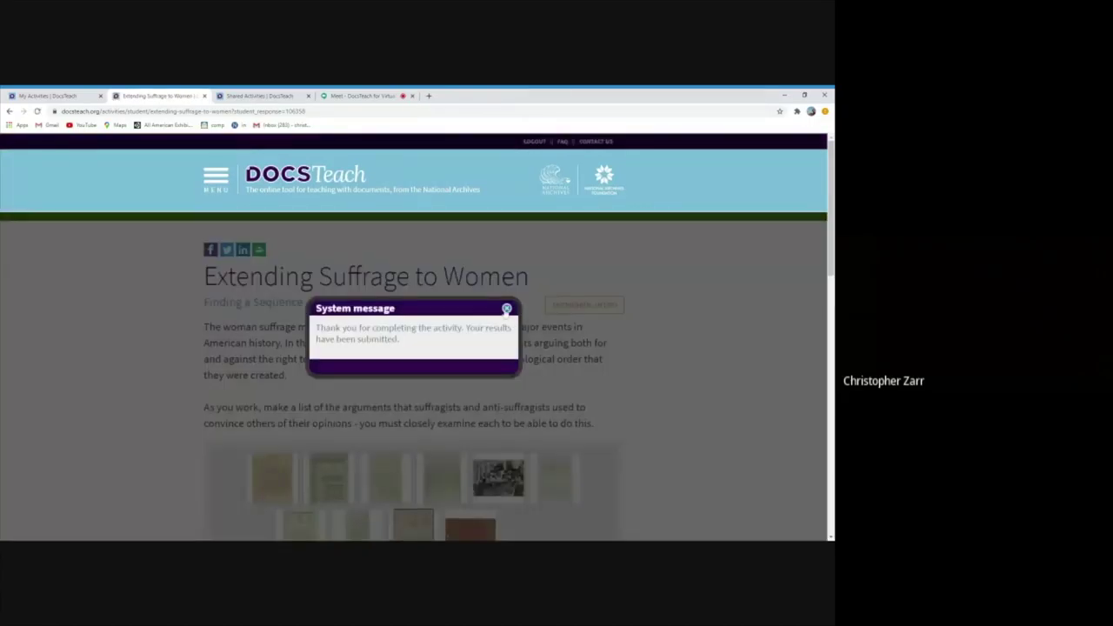
left_click(506, 308)
Go to My Activities, then open My Students' Responses from the My Account menu
left_click(183, 112)
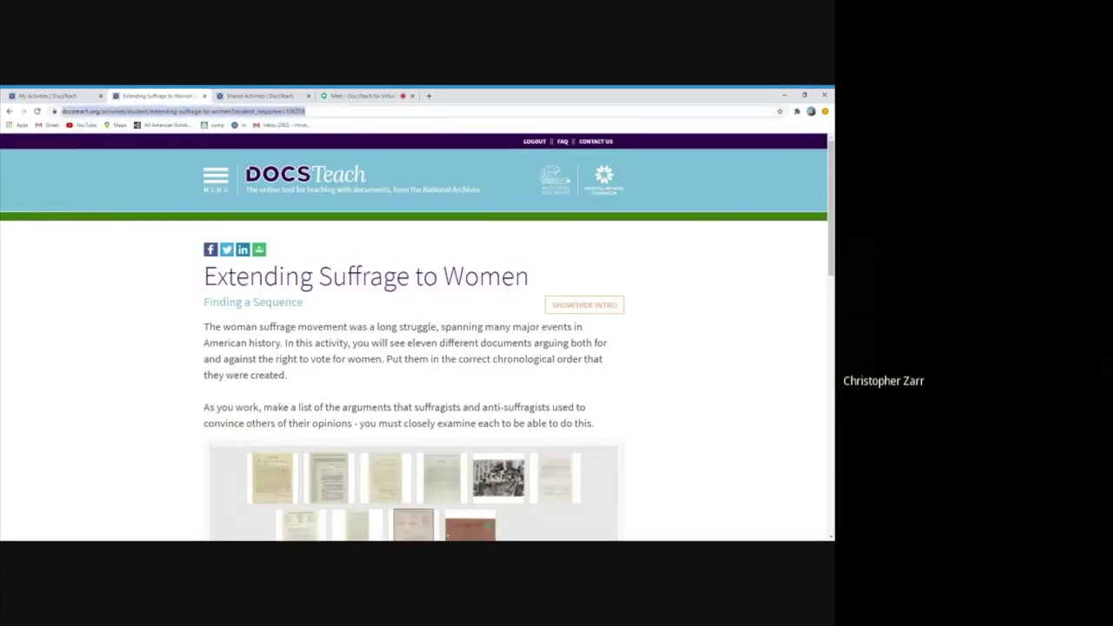
left_click(226, 189)
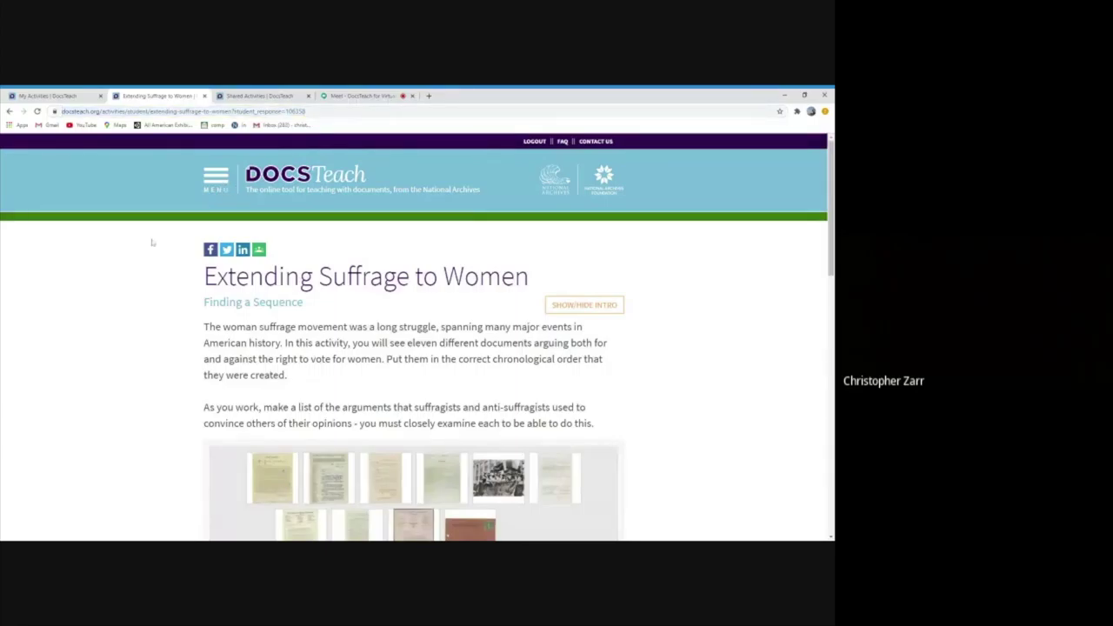
left_click(52, 95)
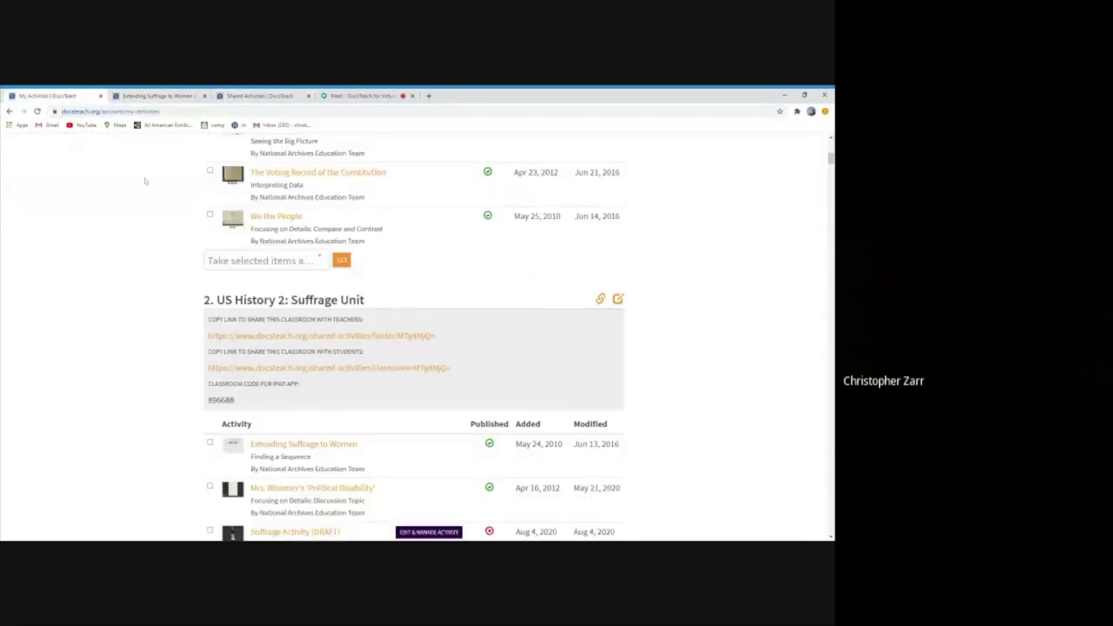
scroll(144, 193, "up", 3)
scroll(145, 193, "up", 3)
left_click(215, 178)
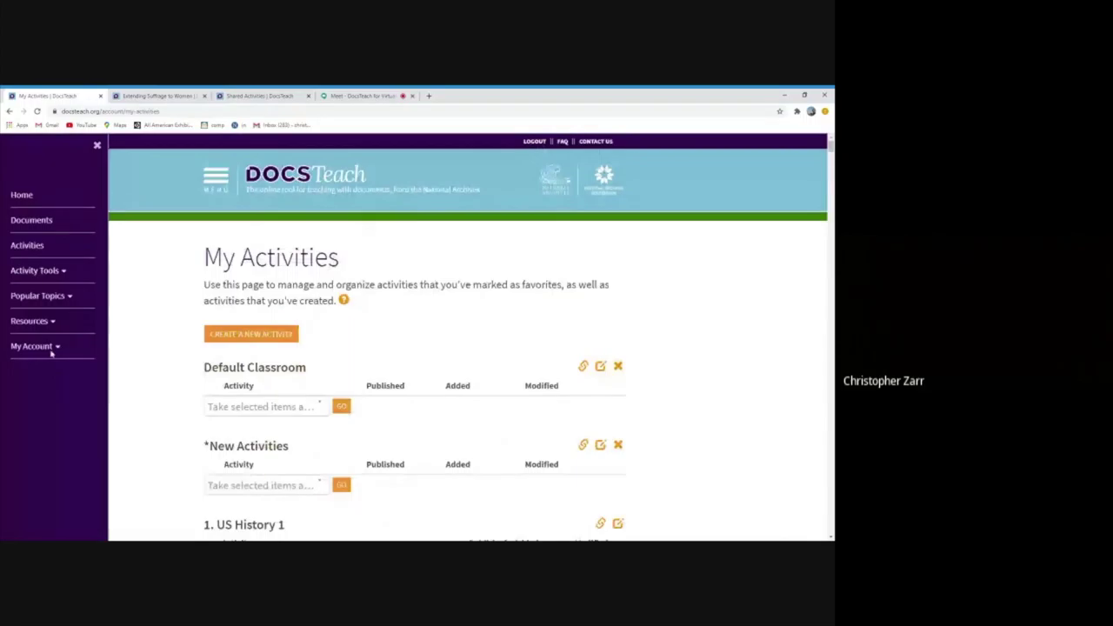
left_click(51, 348)
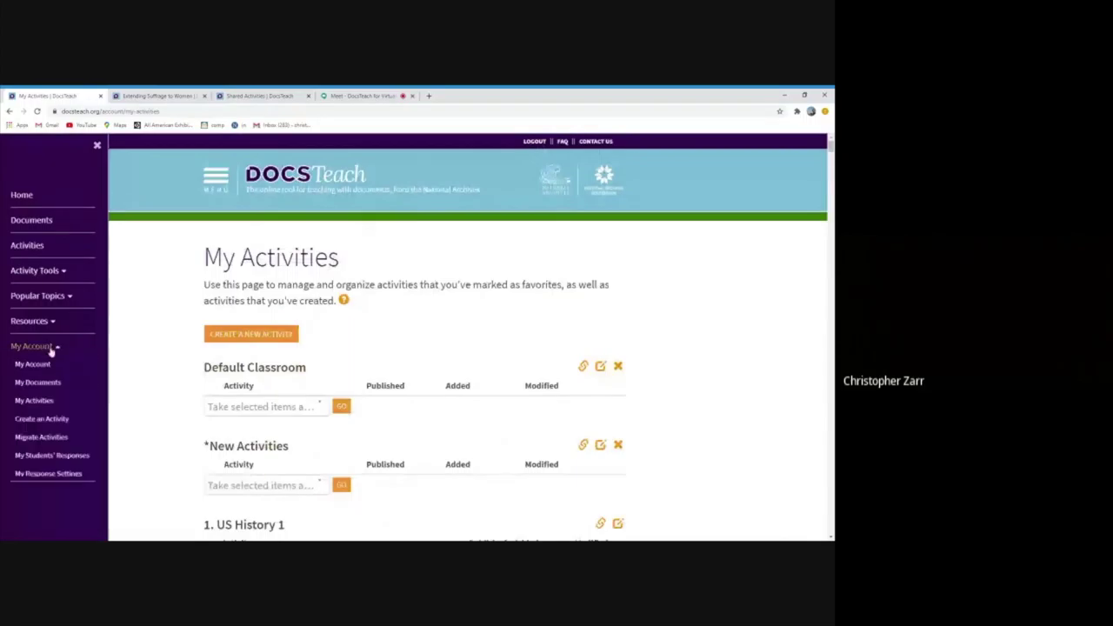
left_click(44, 456)
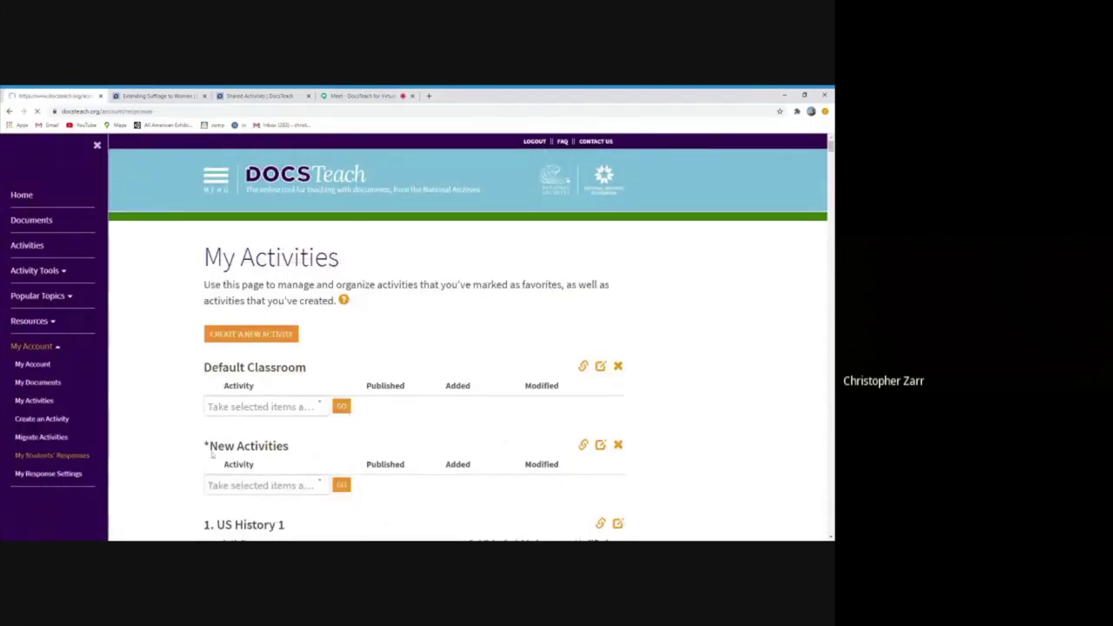
Review the new Extending Suffrage to Women response, then return to the responses list
scroll(420, 400, "down", 1)
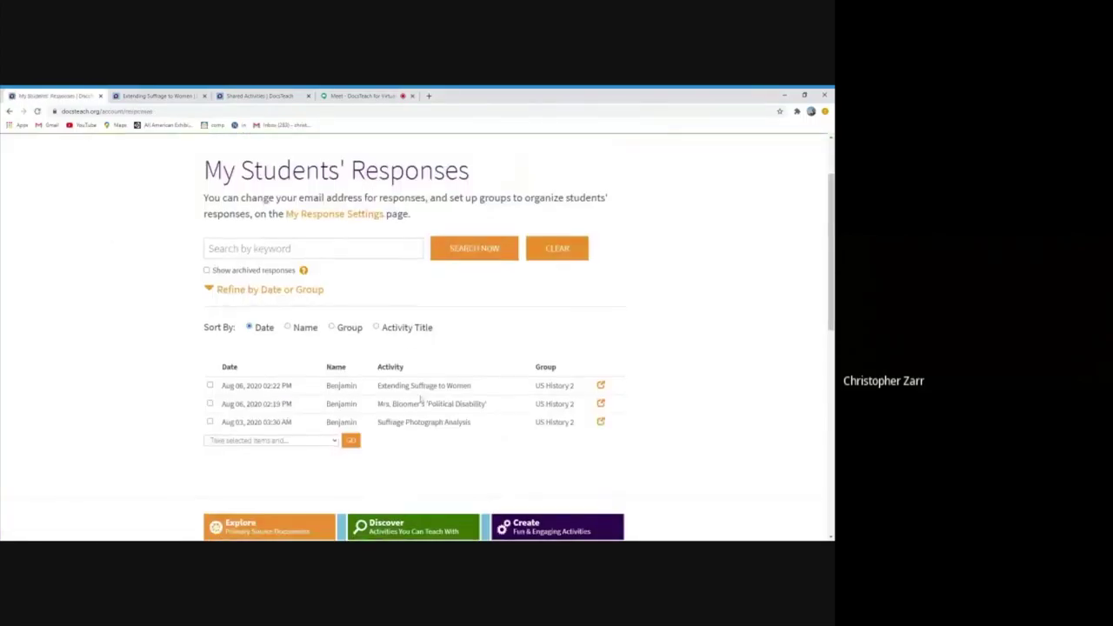
left_click(600, 385)
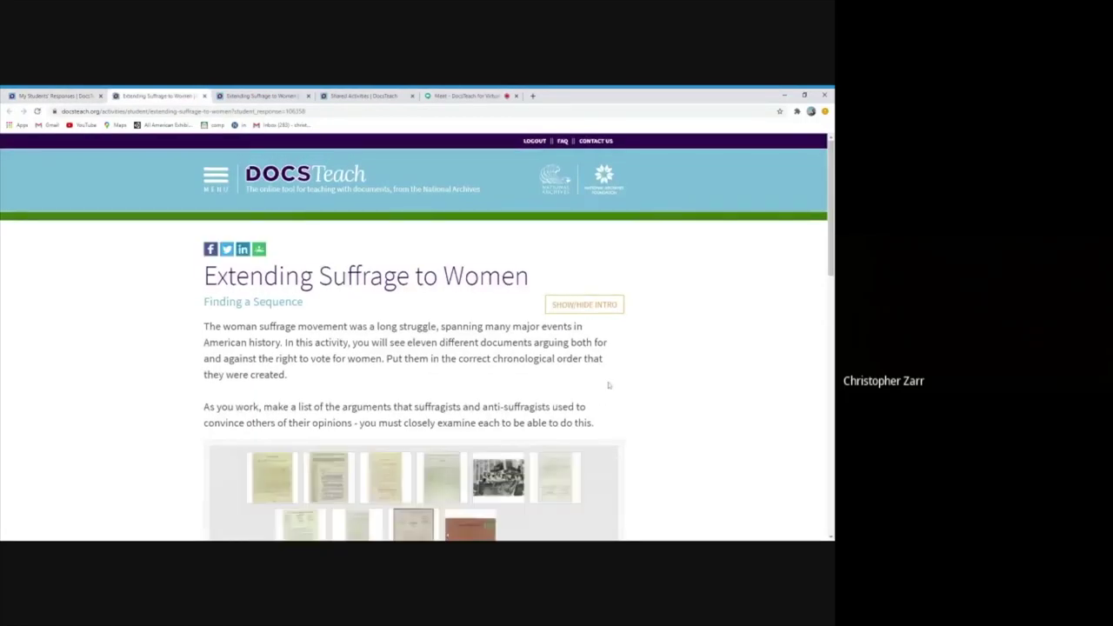
scroll(590, 383, "down", 5)
scroll(621, 380, "down", 1)
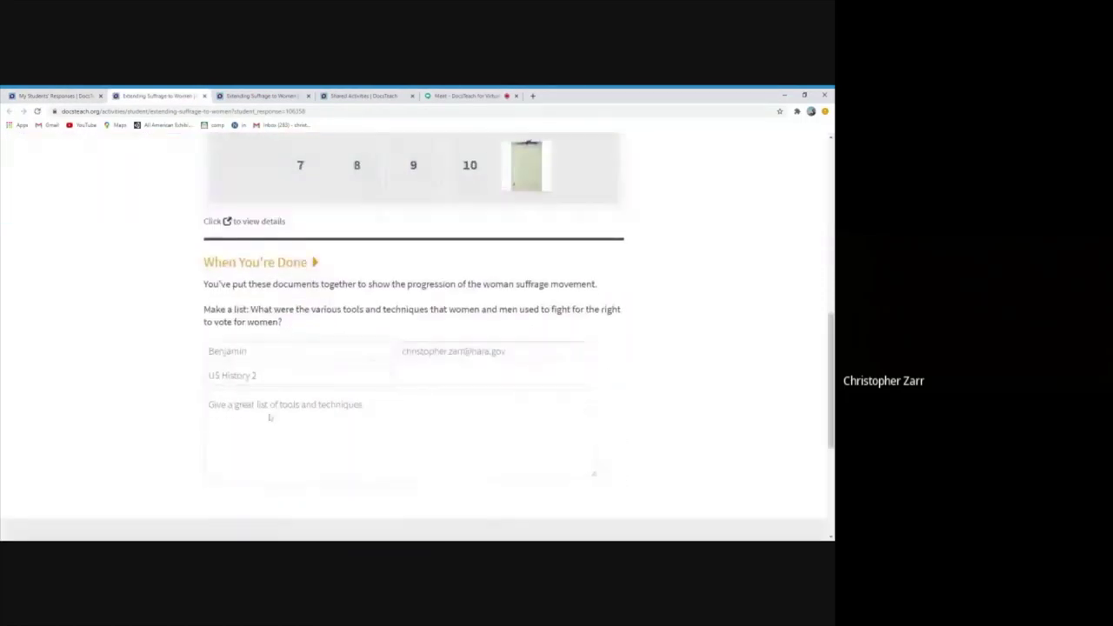
scroll(447, 411, "up", 2)
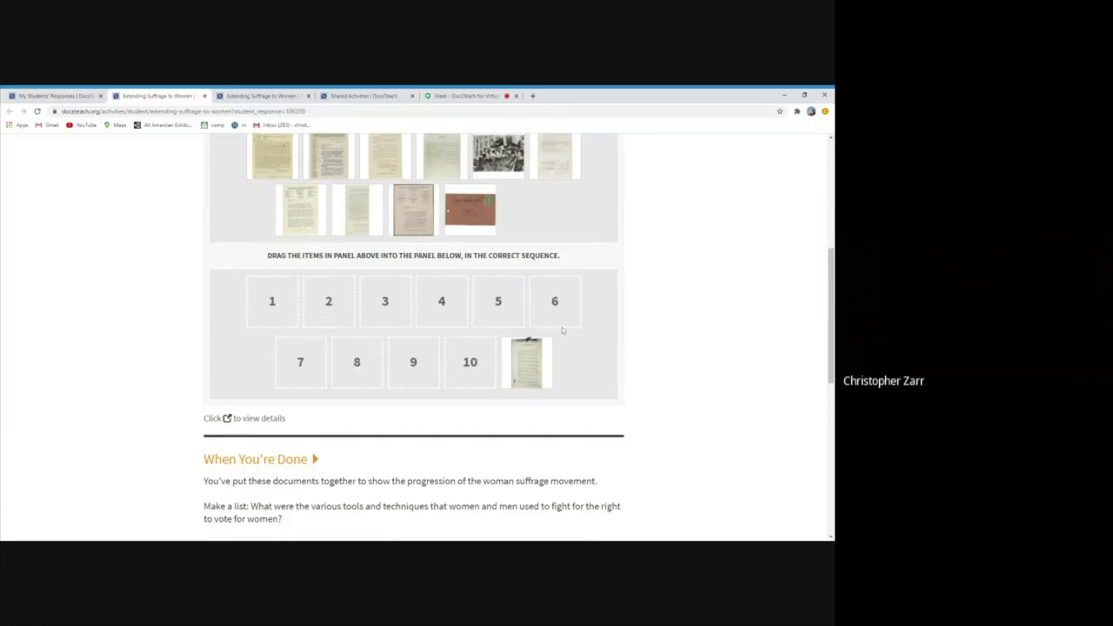
scroll(562, 327, "up", 4)
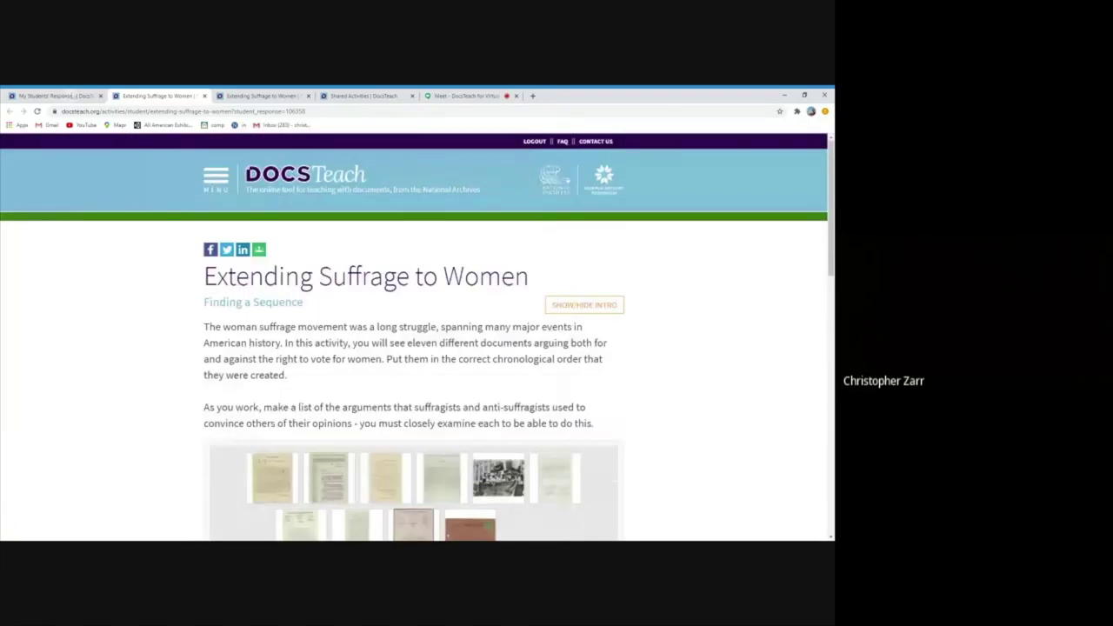
left_click(69, 94)
scroll(134, 214, "up", 1)
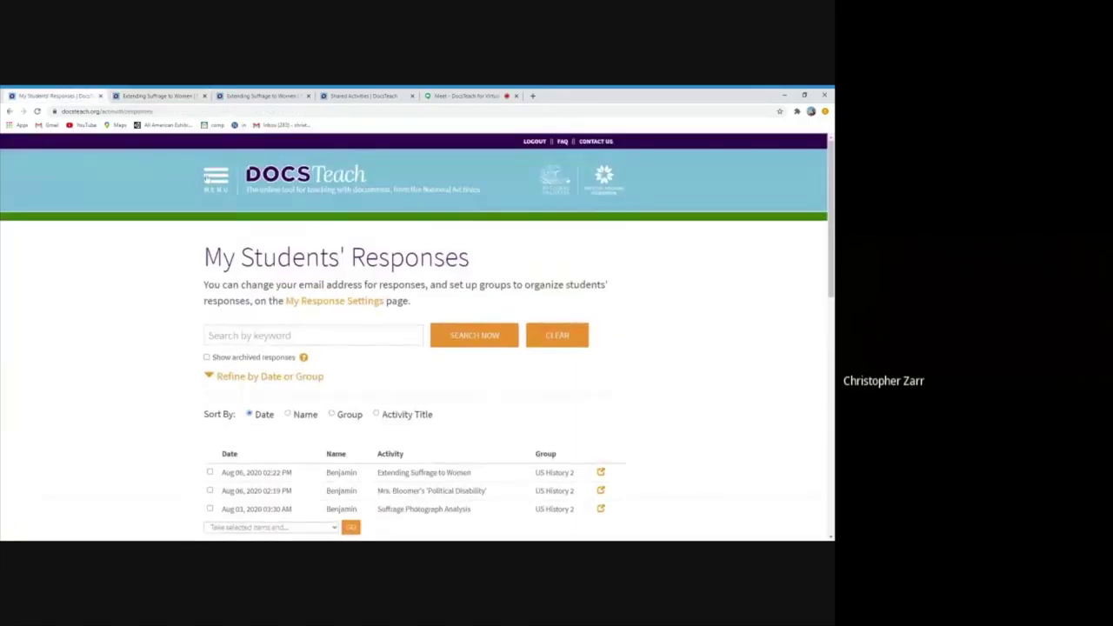
Open Activity Tools > All Tools and scroll through the tool descriptions
left_click(213, 180)
left_click(33, 272)
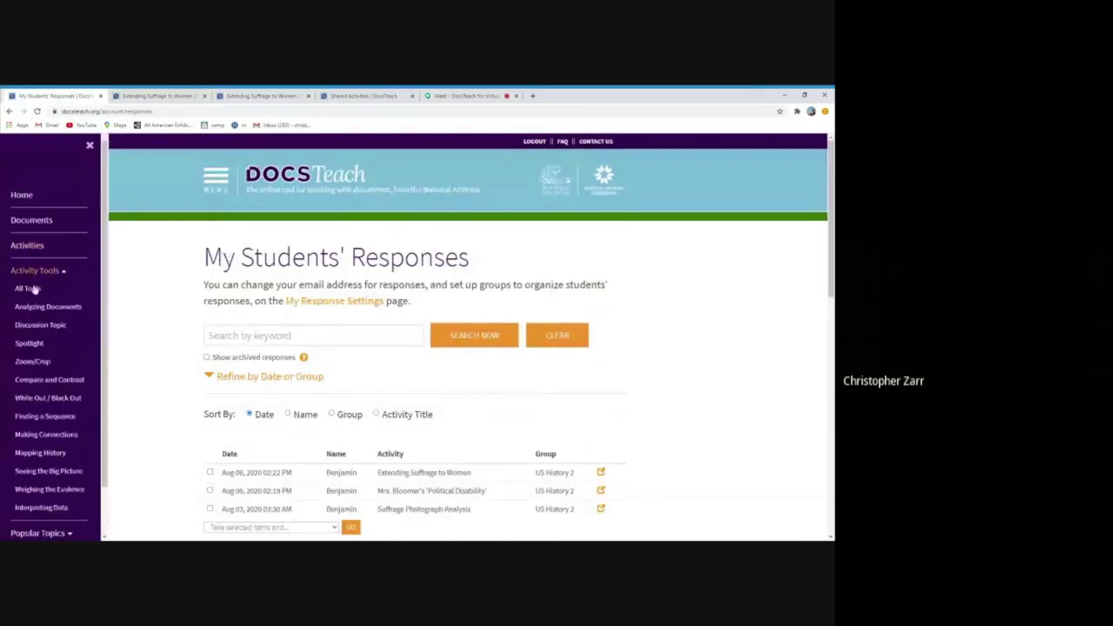
left_click(28, 288)
scroll(127, 354, "down", 5)
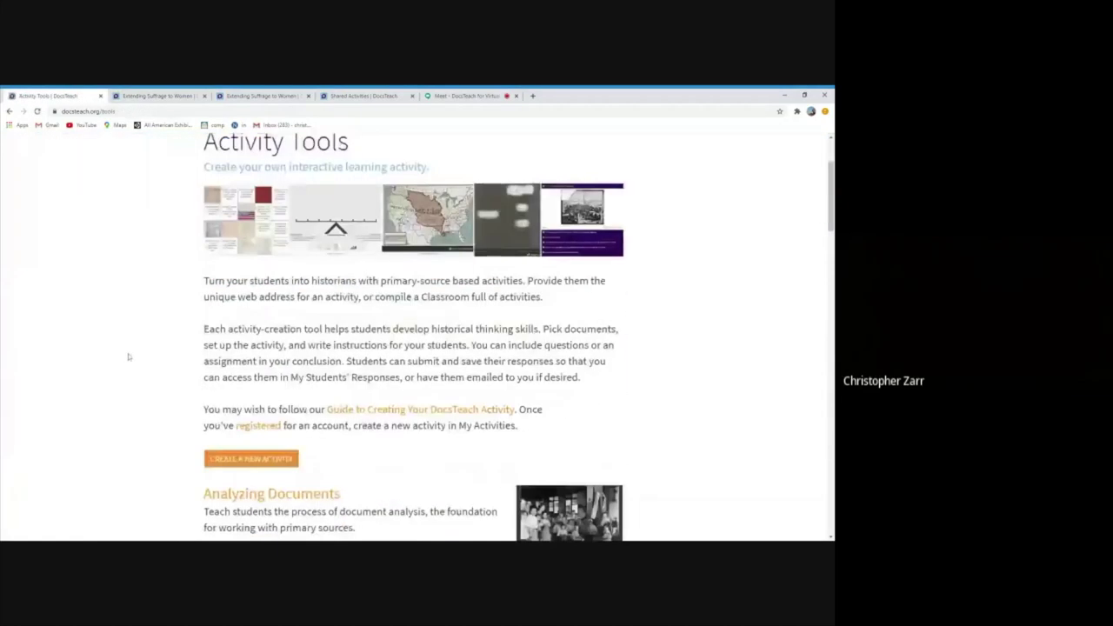
scroll(128, 355, "down", 1)
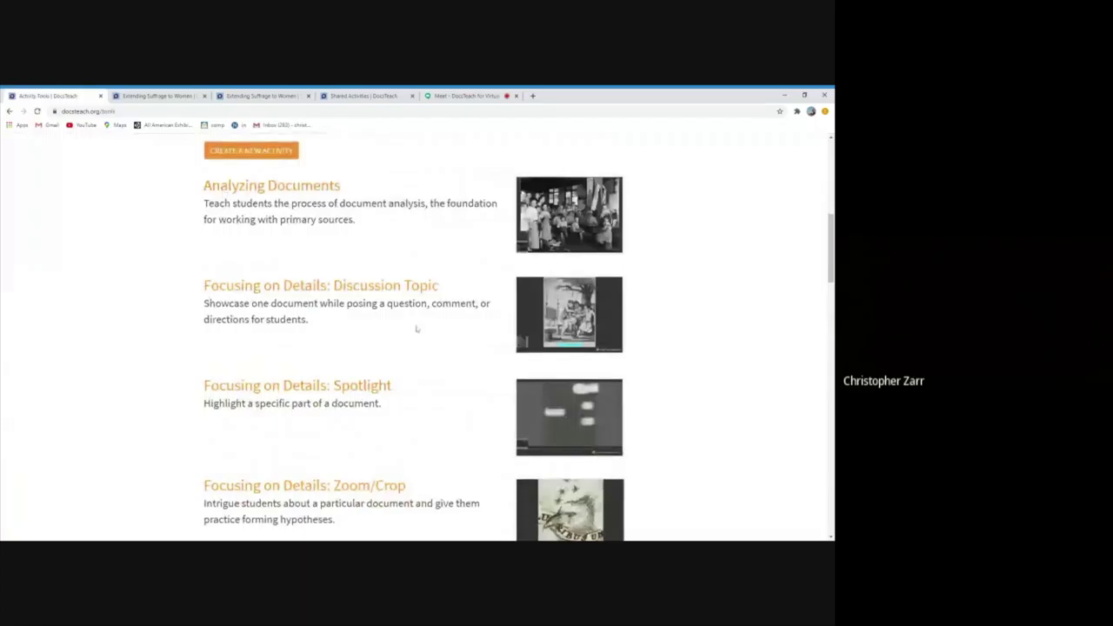
scroll(430, 365, "down", 2)
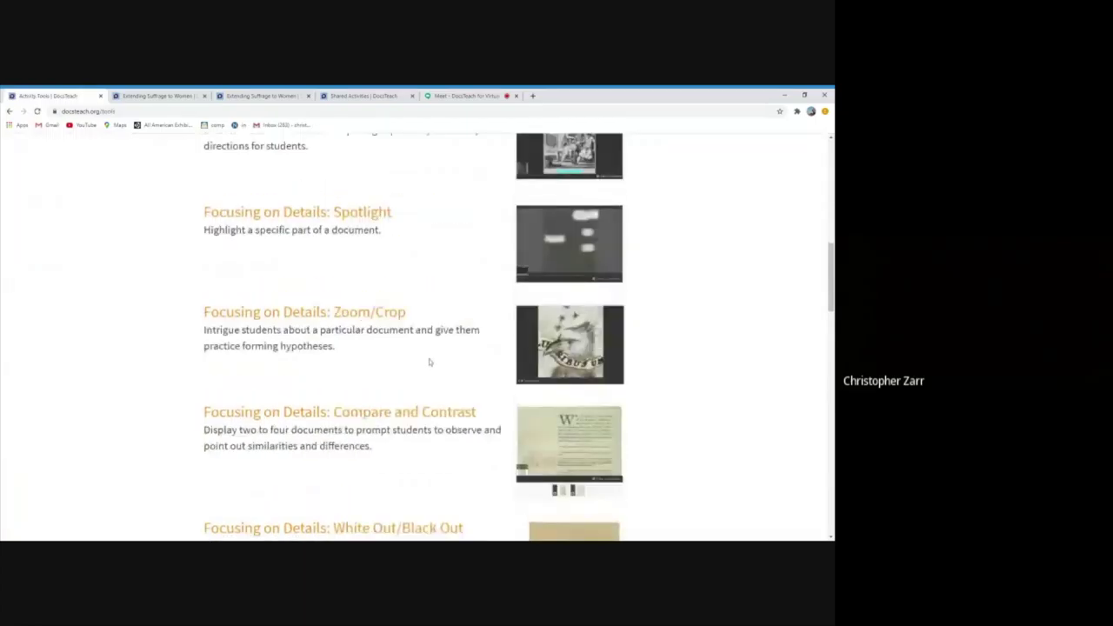
scroll(429, 361, "down", 1)
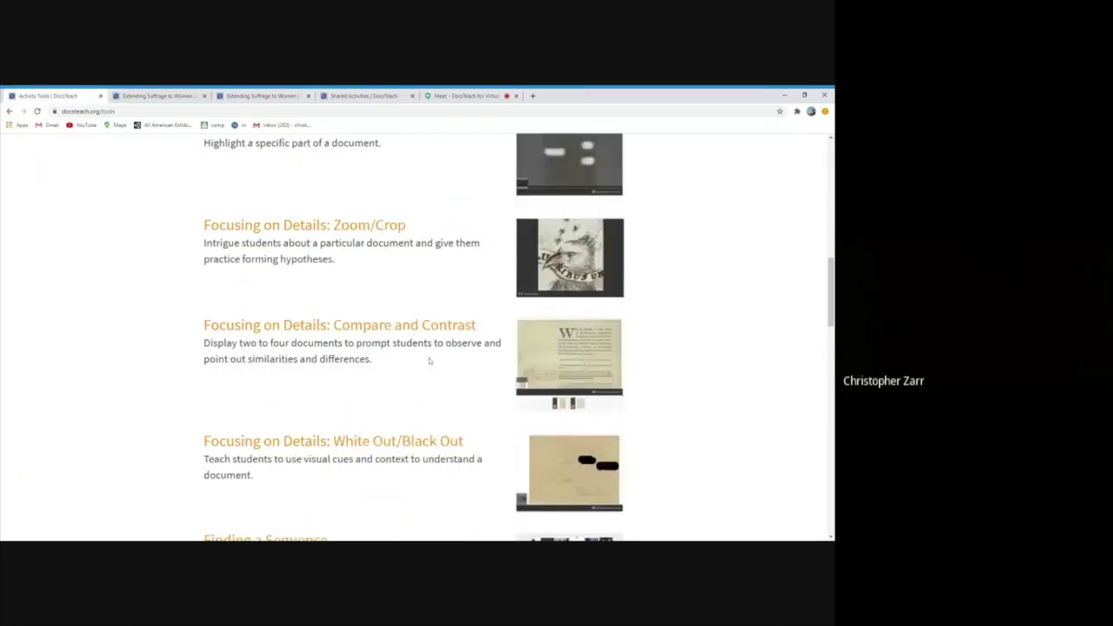
scroll(429, 361, "down", 3)
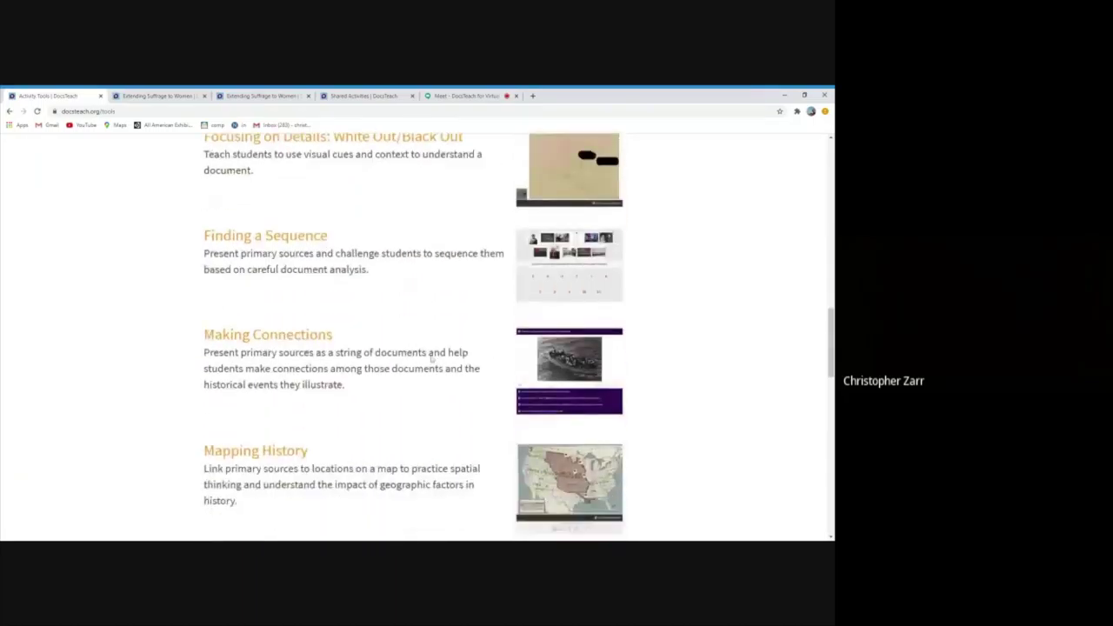
scroll(428, 356, "down", 3)
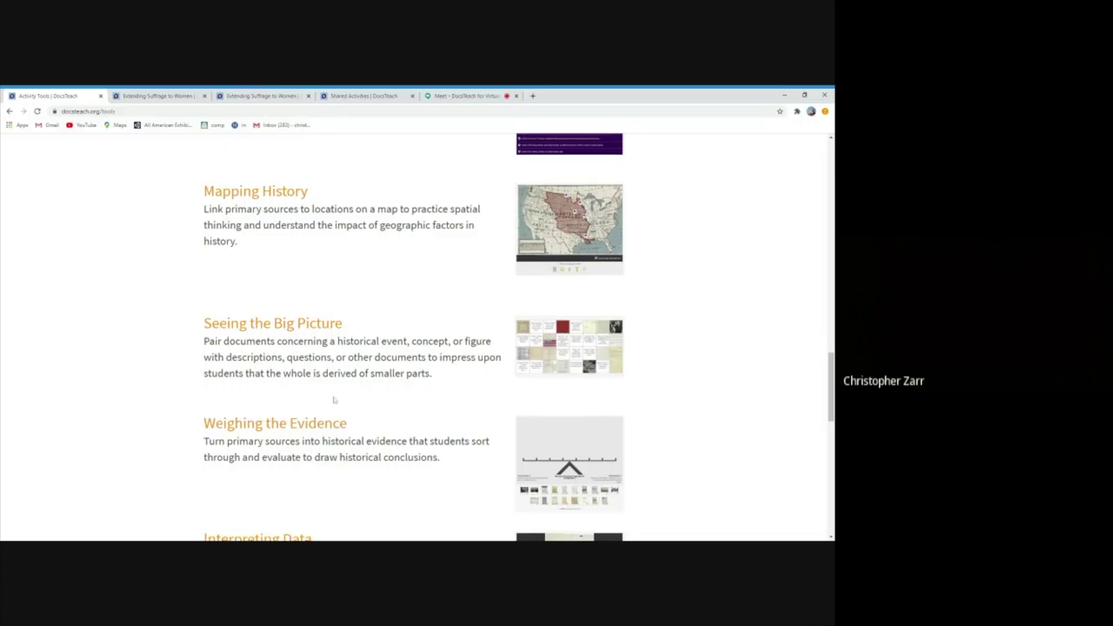
Scroll back up and go to the DocsTeach home page
scroll(333, 400, "up", 10)
scroll(138, 361, "up", 5)
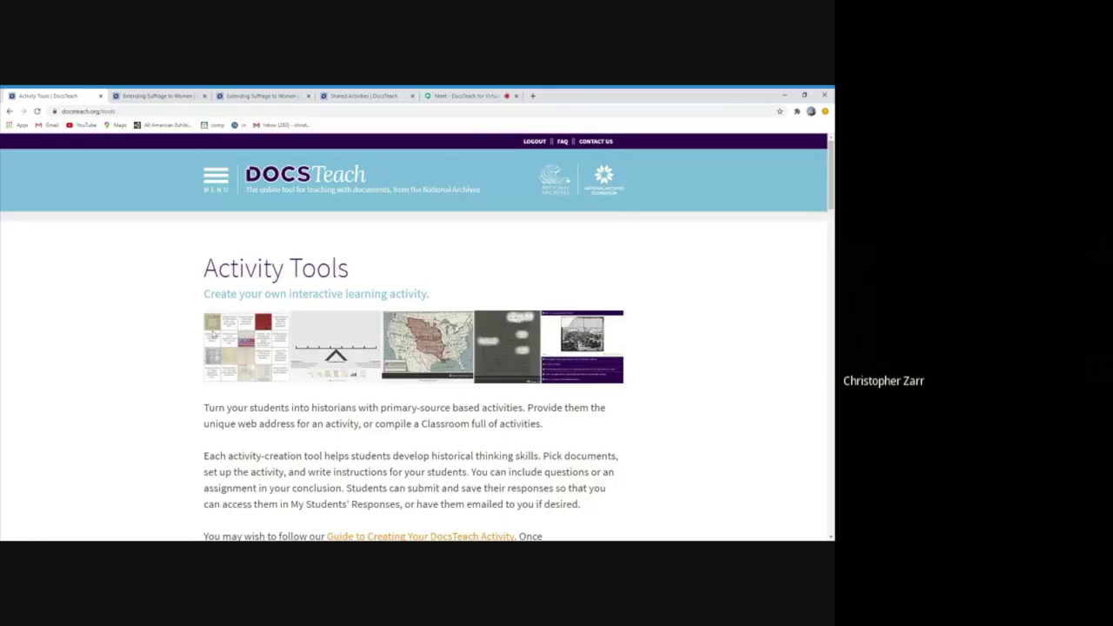
left_click(308, 175)
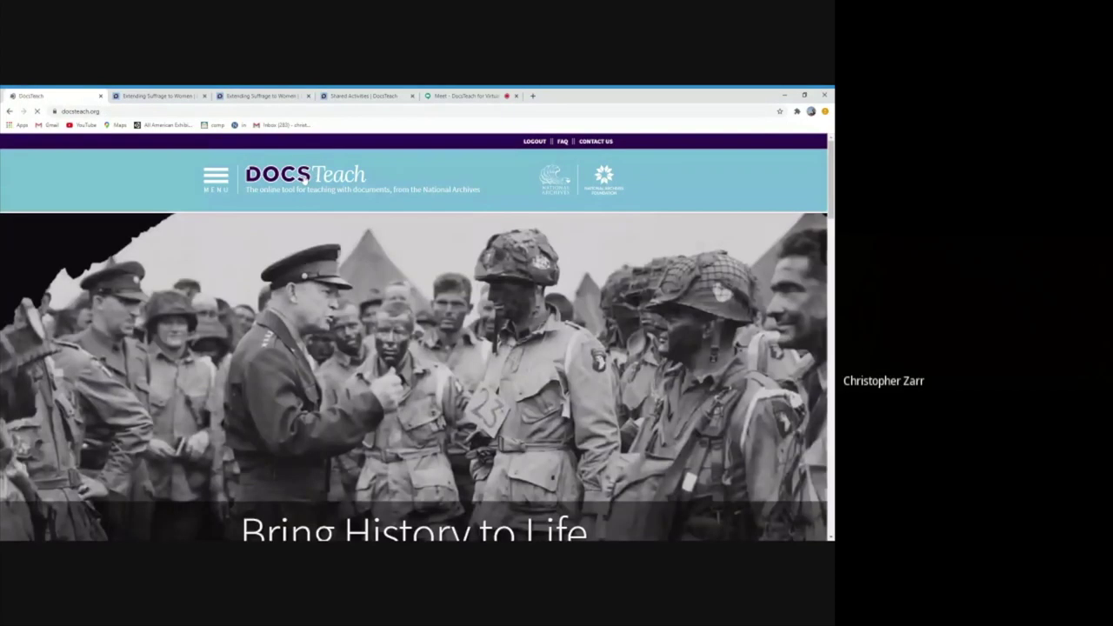